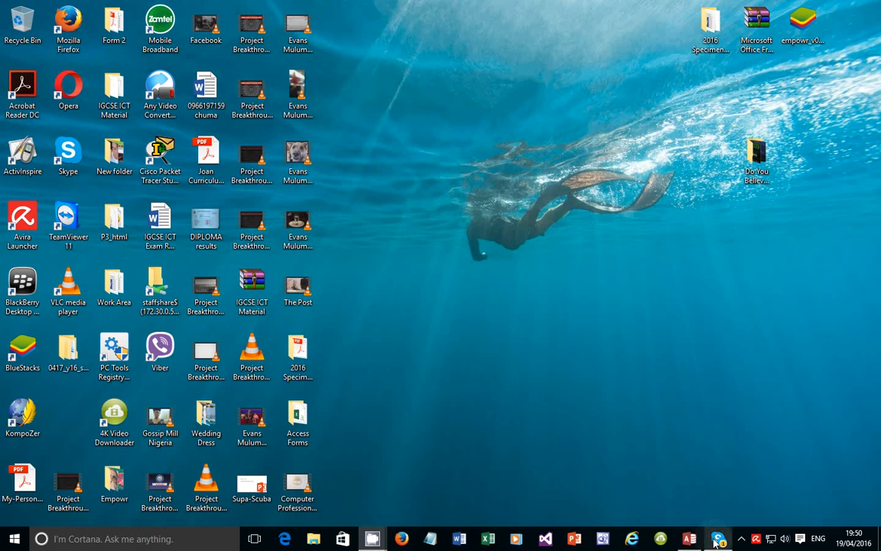
# Restore the minimized Database4 Access window from the taskbar
pyautogui.click(690, 539)
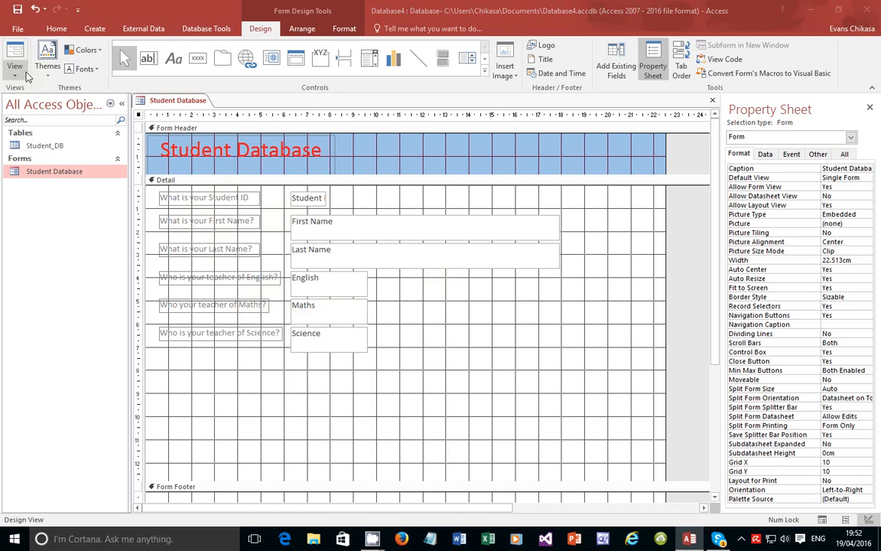
pyautogui.click(23, 79)
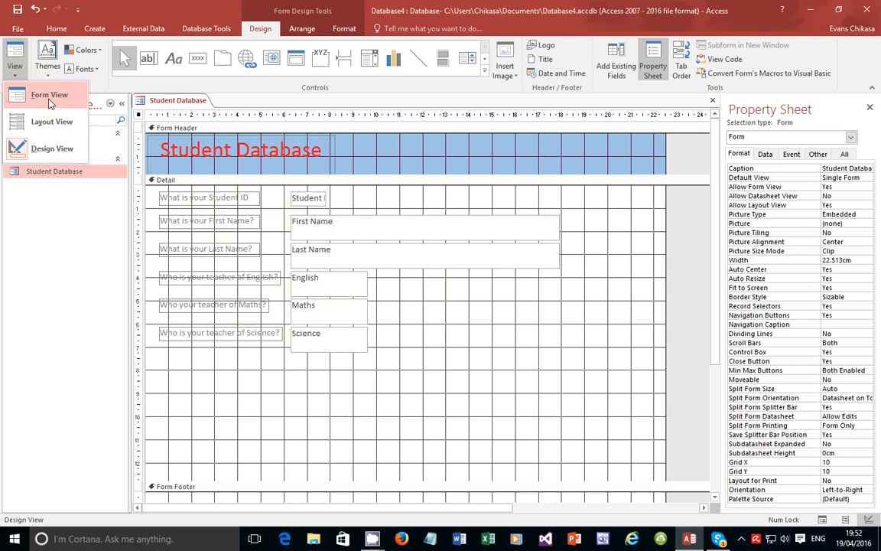
pyautogui.click(45, 97)
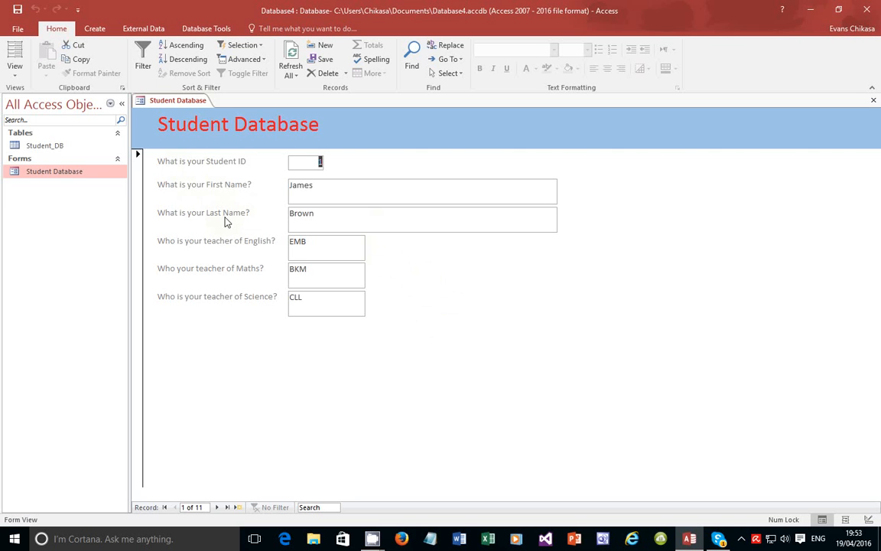
pyautogui.click(21, 80)
pyautogui.click(19, 143)
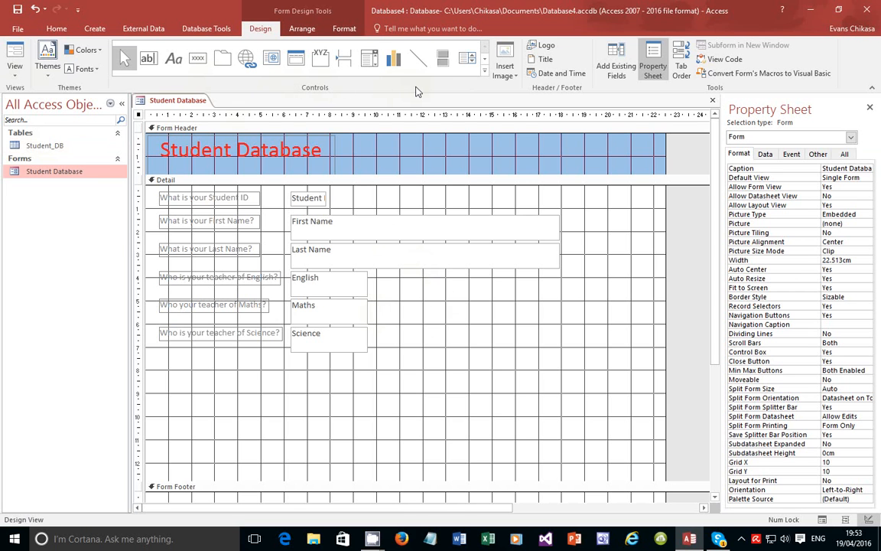
# Delete the stray 'fgfhfh' test label and reselect the Label (Aa) tool from the Controls gallery
pyautogui.click(485, 77)
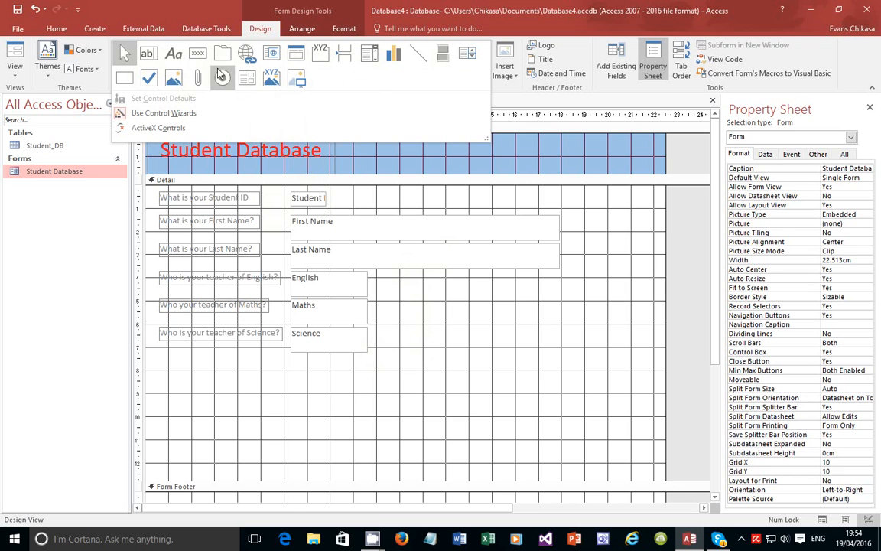
pyautogui.click(173, 56)
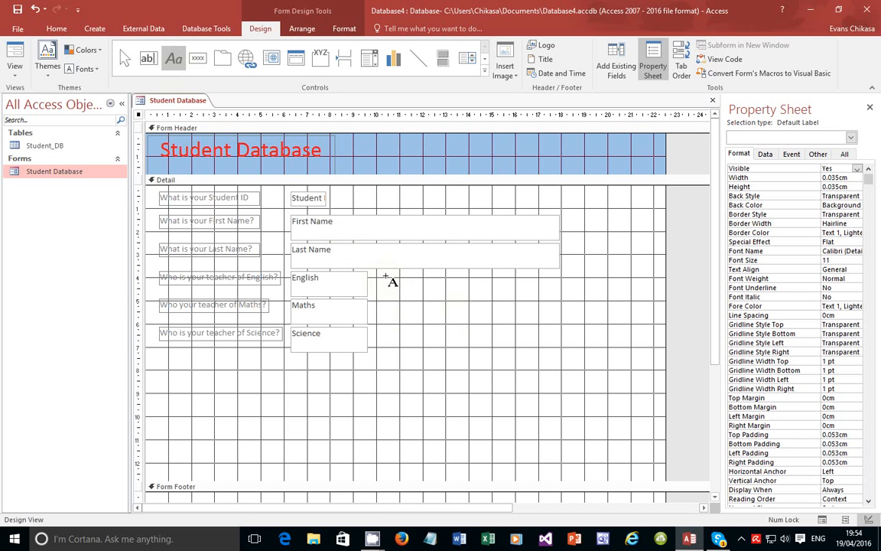
pyautogui.press('Escape')
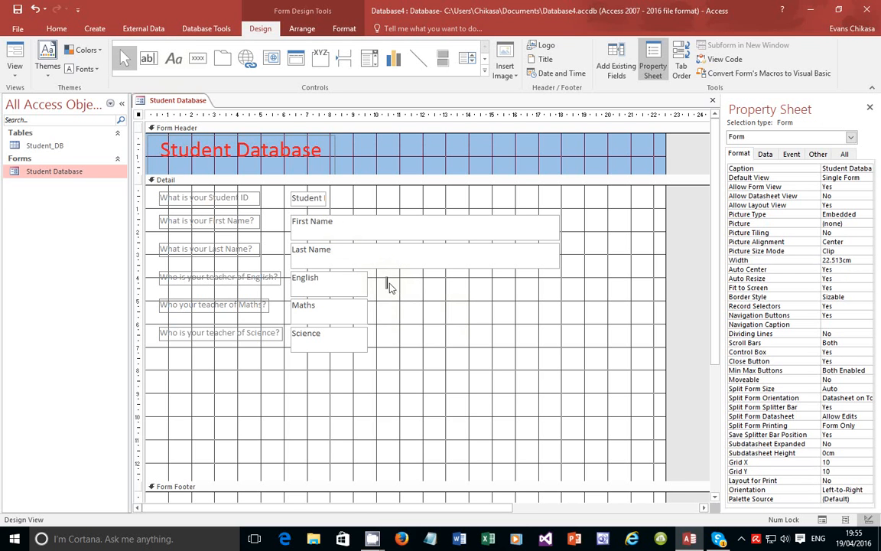
pyautogui.write('fgfhfh')
pyautogui.press('BackSpace')
pyautogui.press('BackSpace')
pyautogui.press('BackSpace')
pyautogui.press('BackSpace')
pyautogui.press('BackSpace')
pyautogui.press('BackSpace')
pyautogui.click(414, 285)
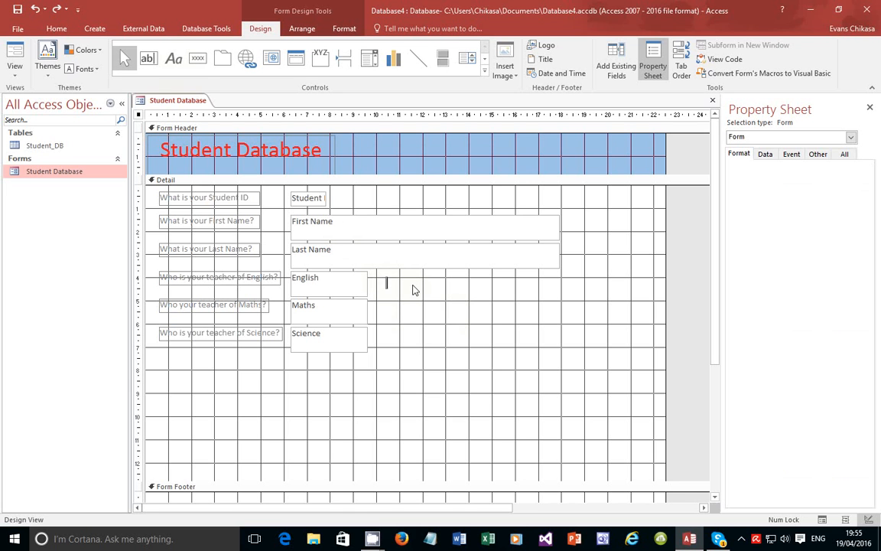
pyautogui.click(175, 60)
pyautogui.click(176, 61)
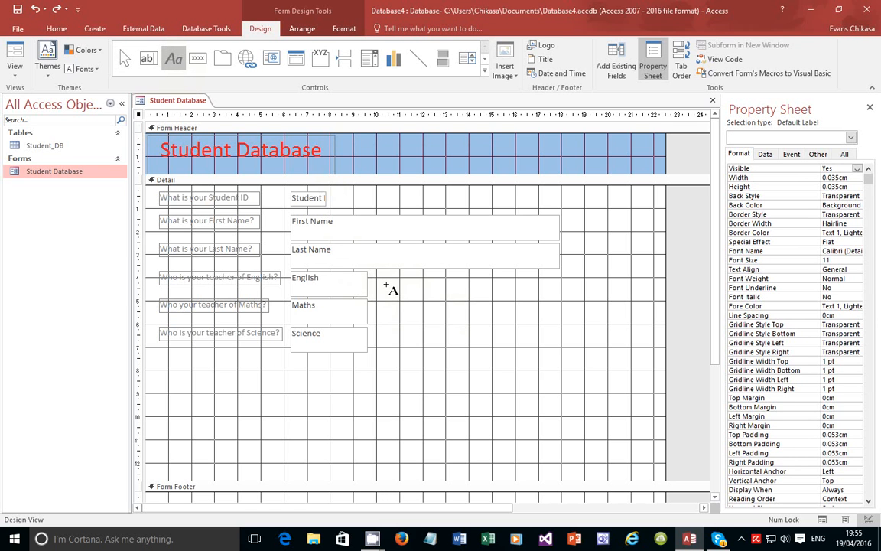
# Draw a label right of the English field reading 'Note* Foe the subjects Eng, Math and Sci enter only'
pyautogui.moveTo(386, 283); pyautogui.dragTo(519, 297)
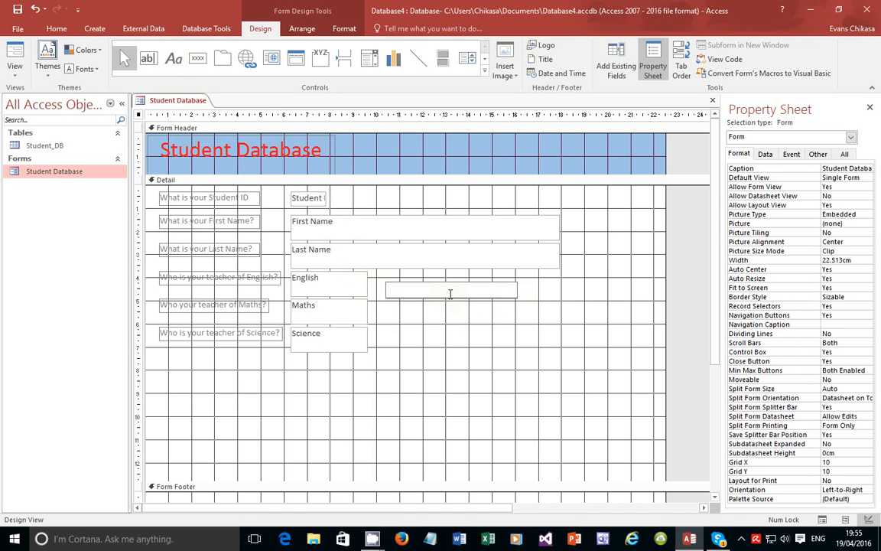
pyautogui.write('Note')
pyautogui.write('*')
pyautogui.write(' T')
pyautogui.write('o')
pyautogui.write('e the subject')
pyautogui.write('s')
pyautogui.write(' En')
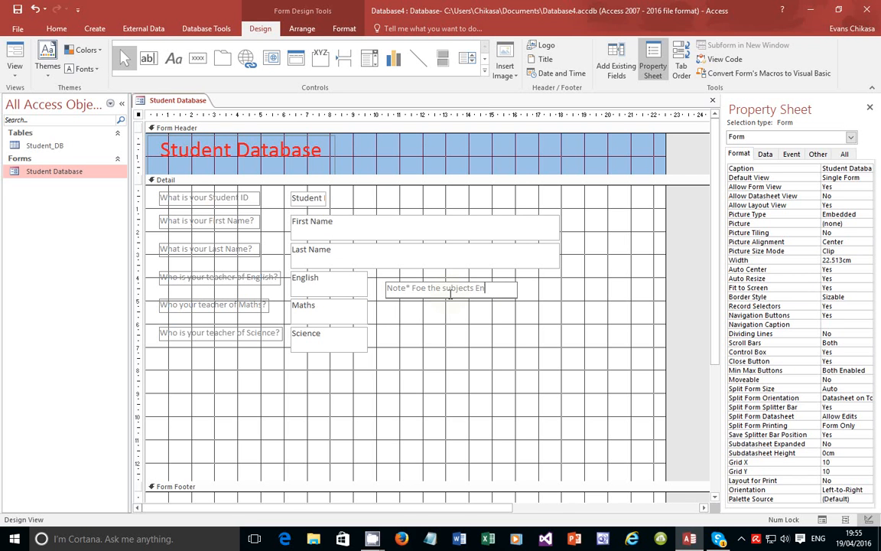
pyautogui.write('g, Math and Science')
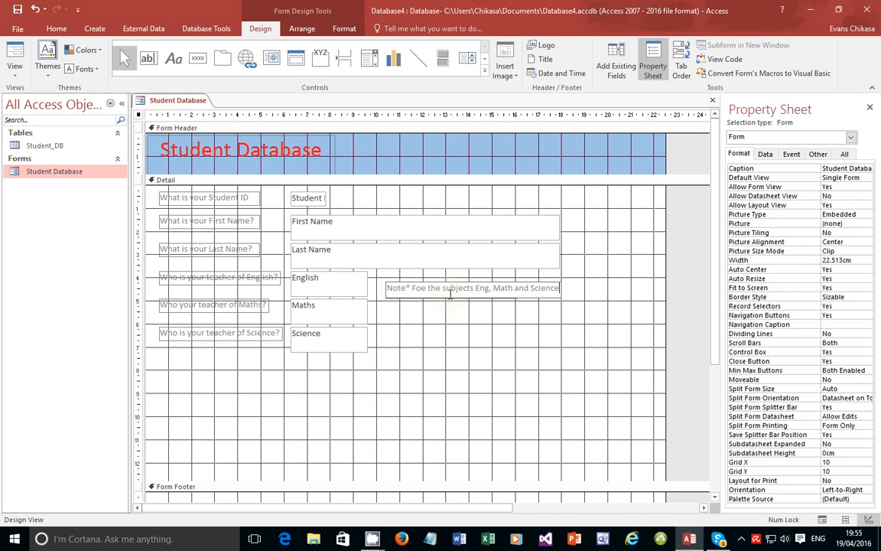
pyautogui.press('BackSpace')
pyautogui.press('BackSpace')
pyautogui.press('BackSpace')
pyautogui.press('BackSpace')
pyautogui.press('BackSpace')
pyautogui.write('i enter only')
pyautogui.click(15, 76)
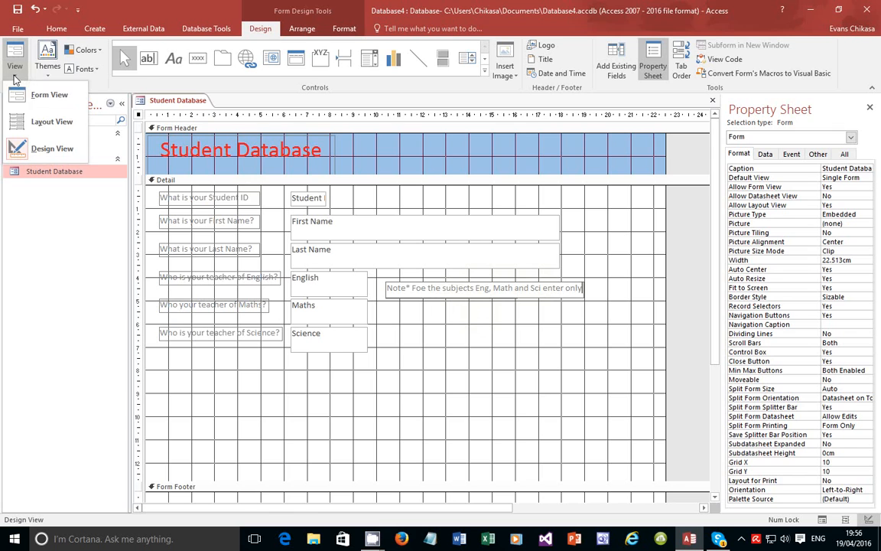
# Preview the form in Form View, then return to Design View
pyautogui.click(34, 92)
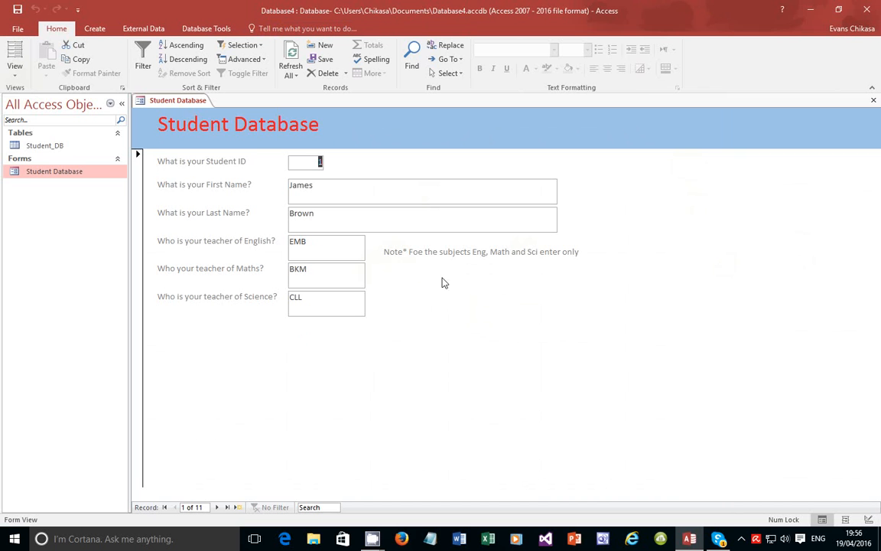
pyautogui.click(13, 71)
pyautogui.click(38, 145)
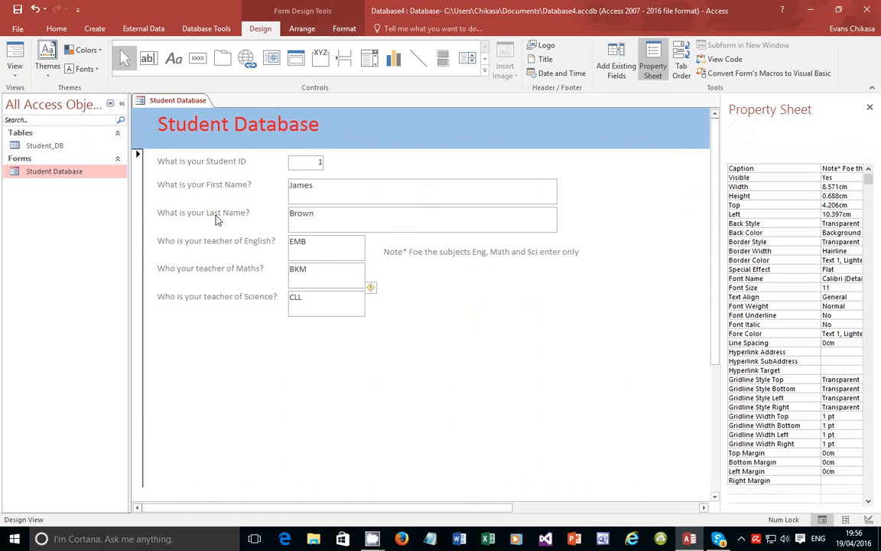
# Change the note to 'Note* For the subjects Eng, Math and Sci' and narrow its box
pyautogui.click(426, 288)
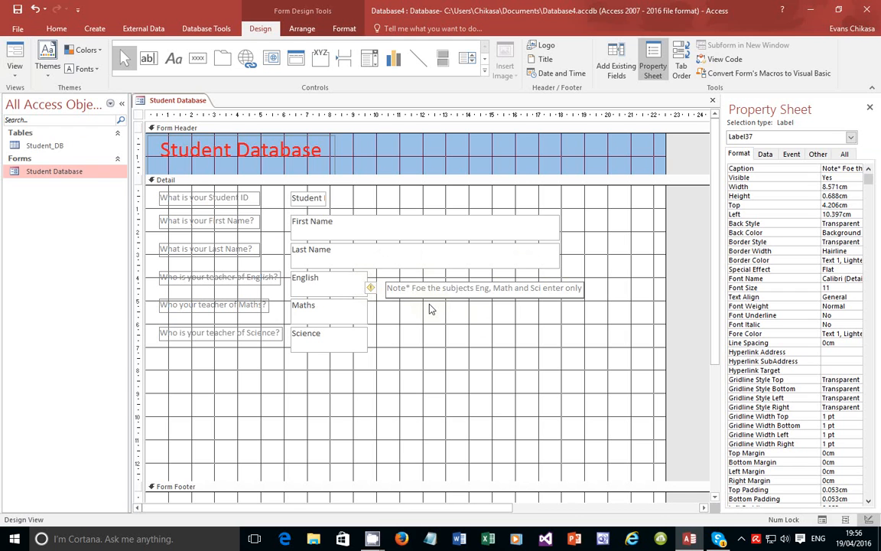
pyautogui.press('BackSpace')
pyautogui.write('r')
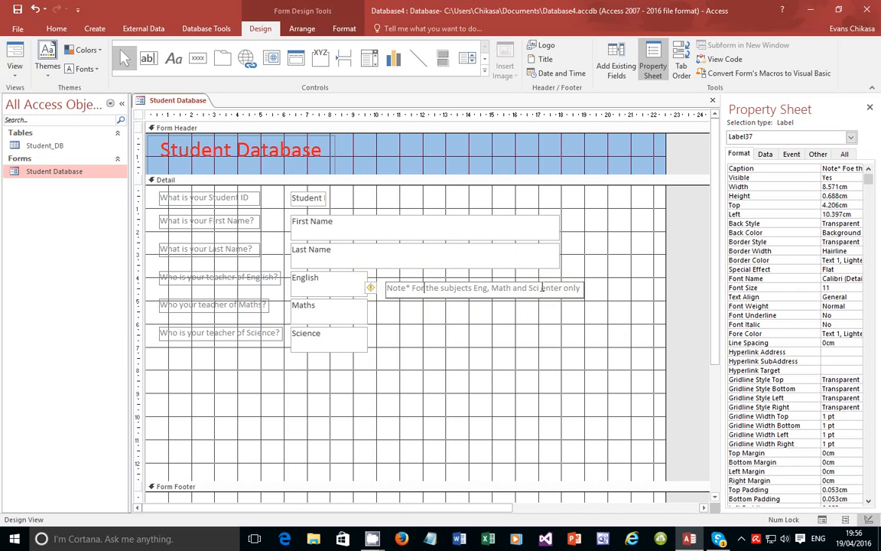
pyautogui.moveTo(581, 288); pyautogui.dragTo(541, 288)
pyautogui.click(536, 307)
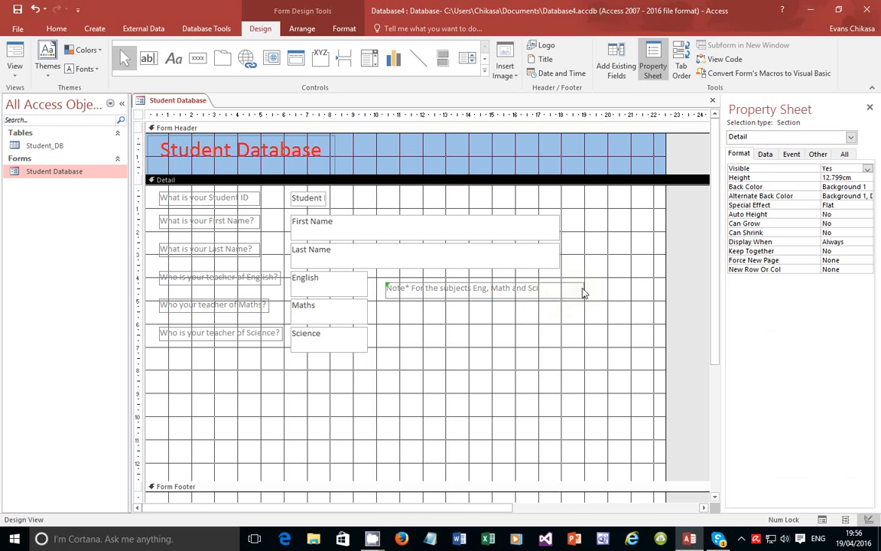
pyautogui.click(575, 290)
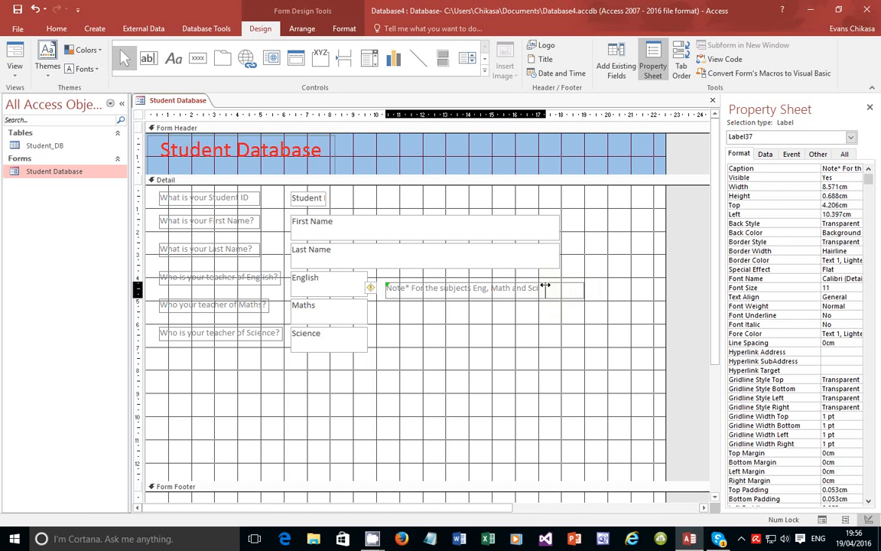
pyautogui.moveTo(563, 289); pyautogui.dragTo(547, 288)
# Add a second note label, 'enter only 3 Initials for the teacher names', below the first
pyautogui.click(174, 59)
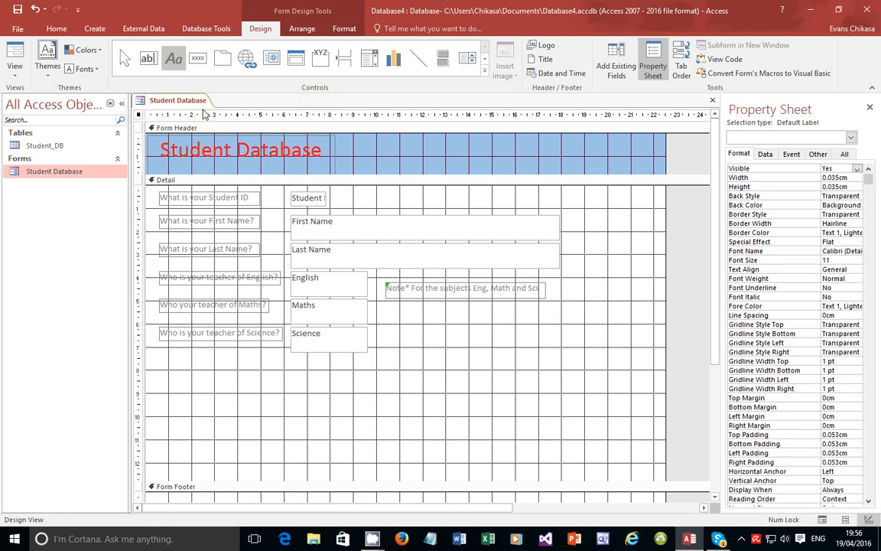
pyautogui.moveTo(386, 303); pyautogui.dragTo(544, 319)
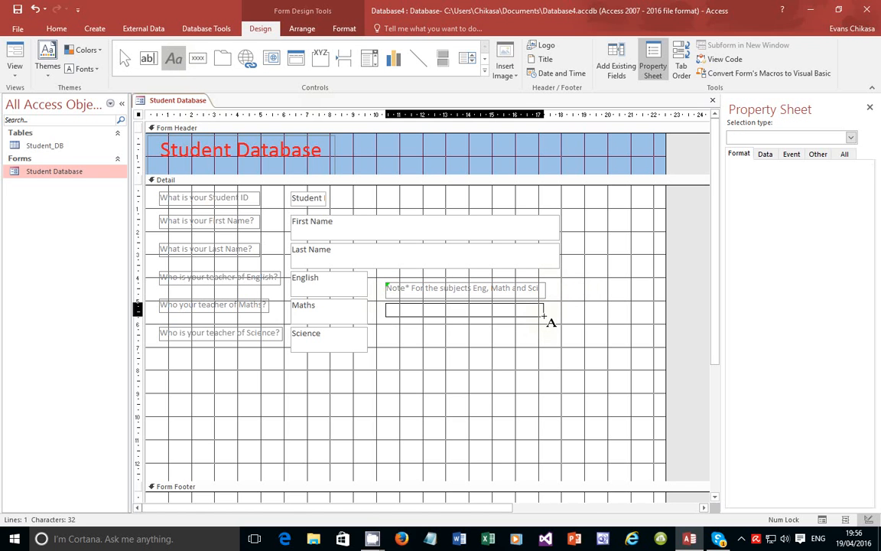
pyautogui.write('enter only')
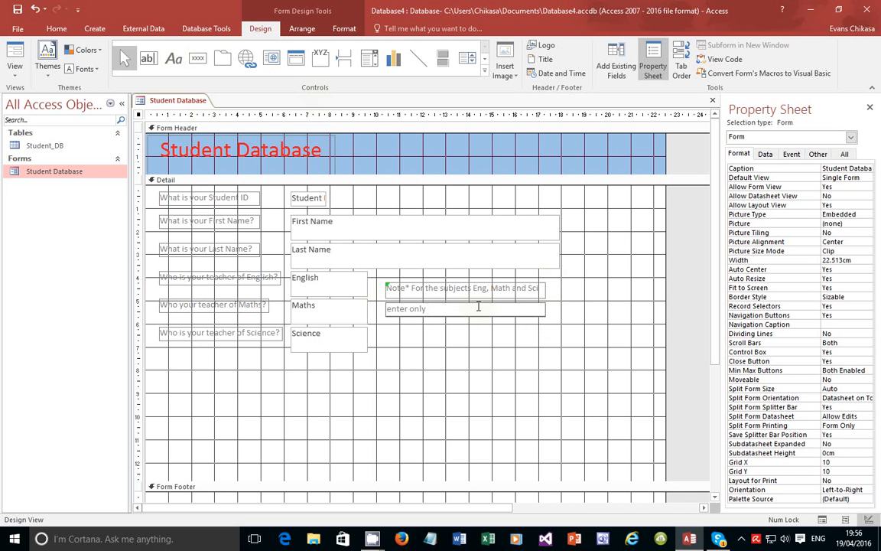
pyautogui.write(' Initials')
pyautogui.press('Left')
pyautogui.press('Left')
pyautogui.press('Left')
pyautogui.press('Left')
pyautogui.press('Left')
pyautogui.press('Left')
pyautogui.press('Left')
pyautogui.press('Left')
pyautogui.write('3')
pyautogui.press('Right')
pyautogui.press('Right')
pyautogui.press('Right')
pyautogui.press('Right')
pyautogui.write('for the teacher names')
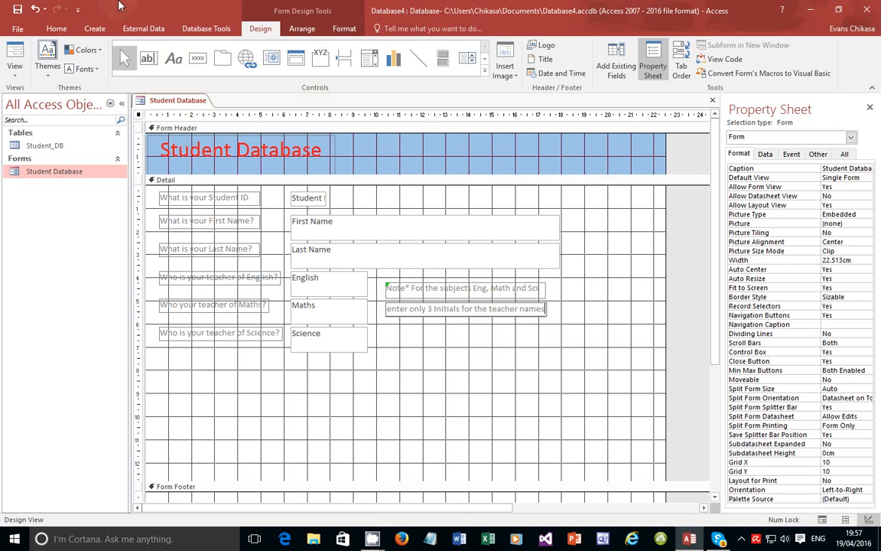
pyautogui.click(14, 72)
# View the student records in Form View, then go back to Design View
pyautogui.click(44, 93)
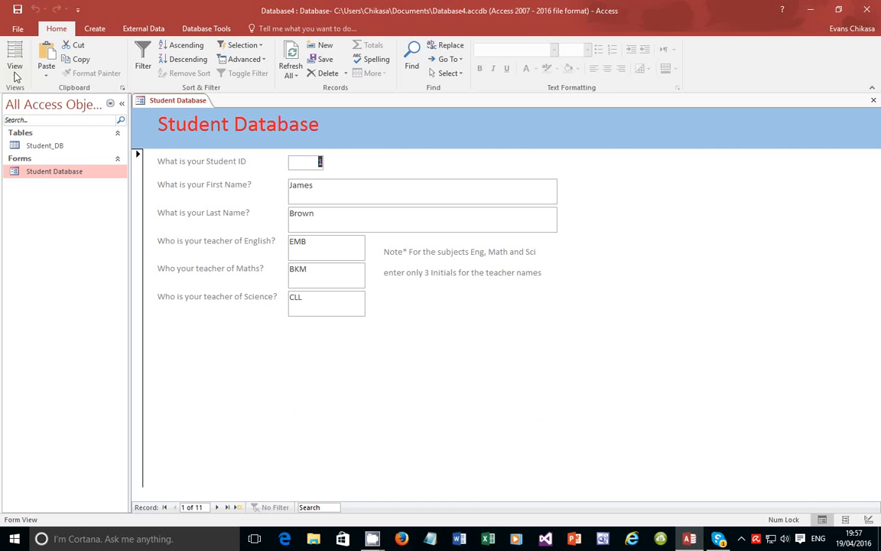
pyautogui.click(15, 72)
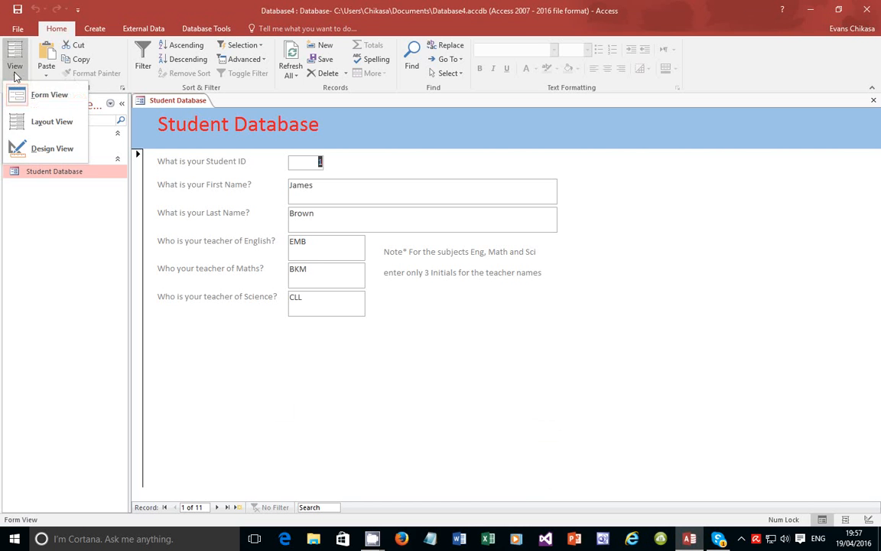
pyautogui.click(53, 150)
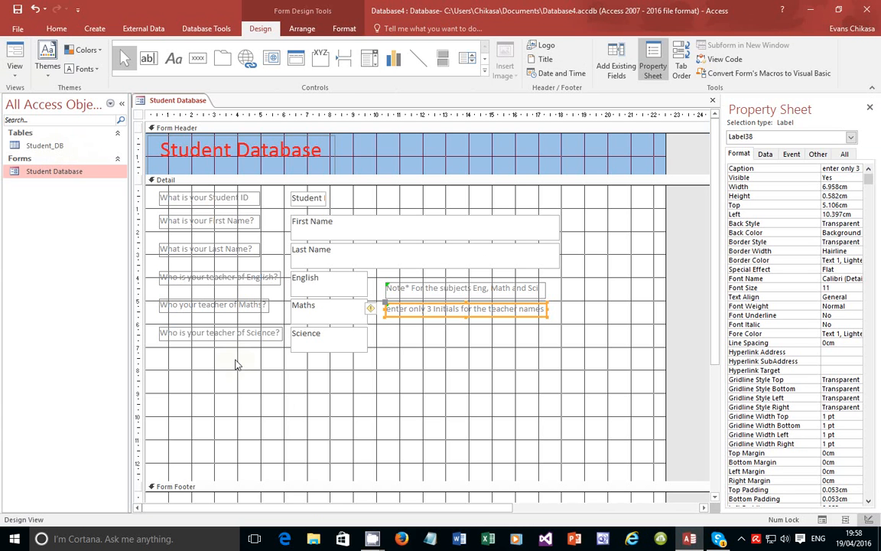
pyautogui.click(37, 149)
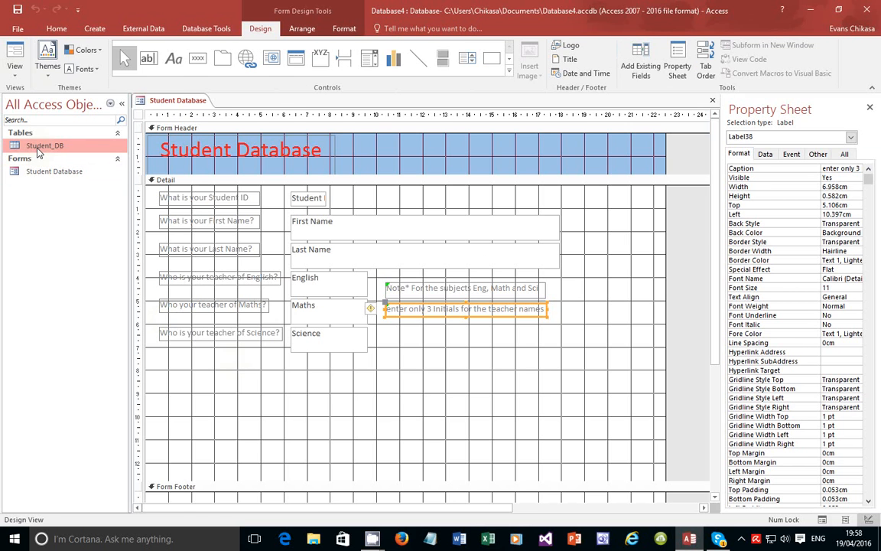
pyautogui.doubleClick(36, 149)
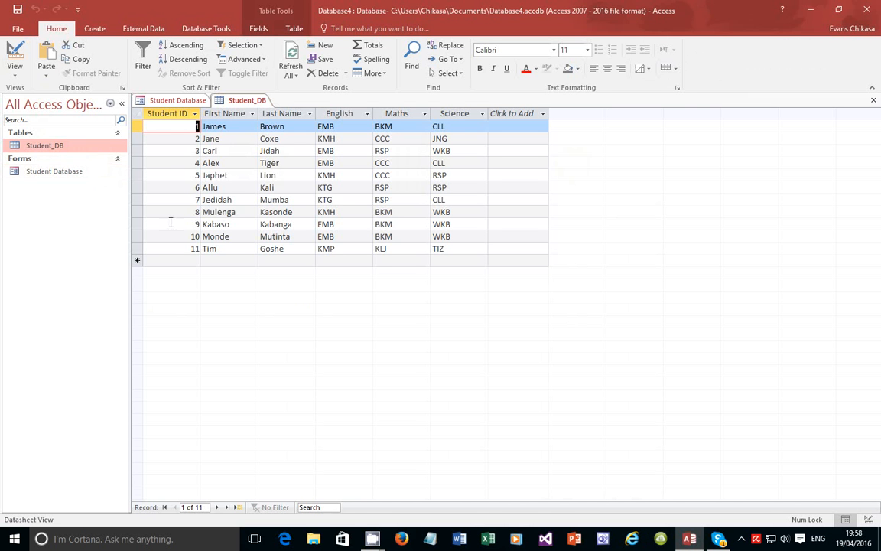
pyautogui.click(691, 538)
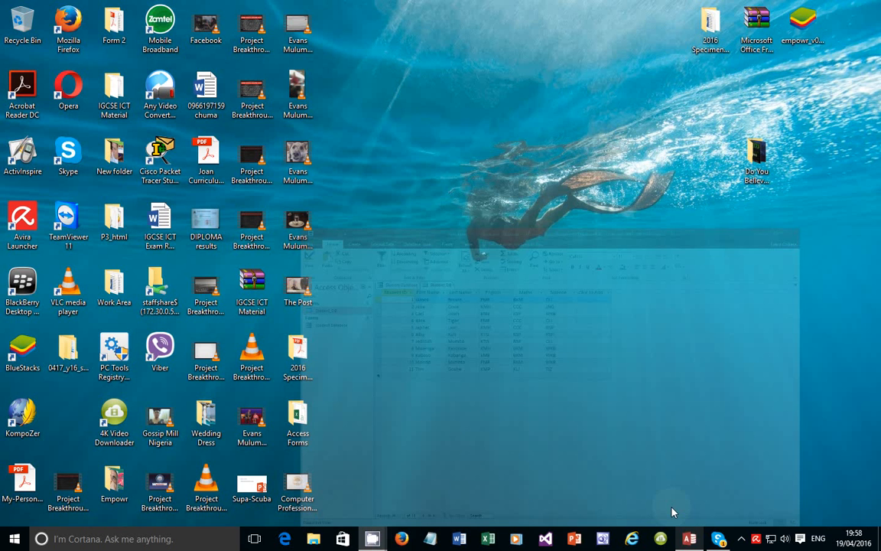
pyautogui.click(689, 538)
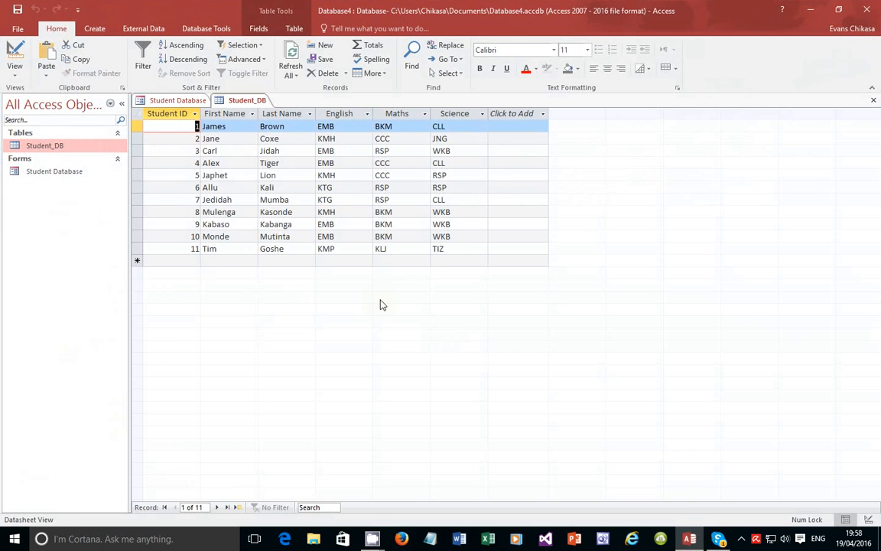
pyautogui.doubleClick(29, 170)
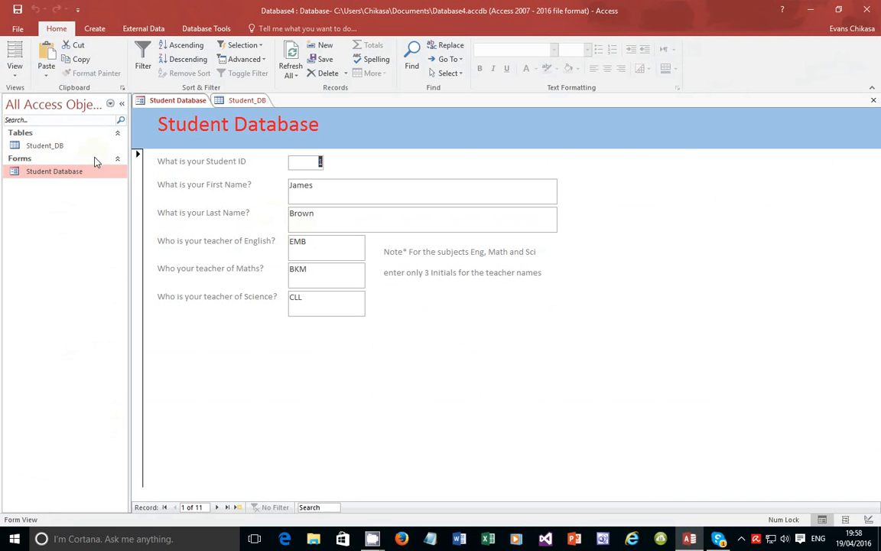
pyautogui.click(46, 148)
pyautogui.doubleClick(46, 148)
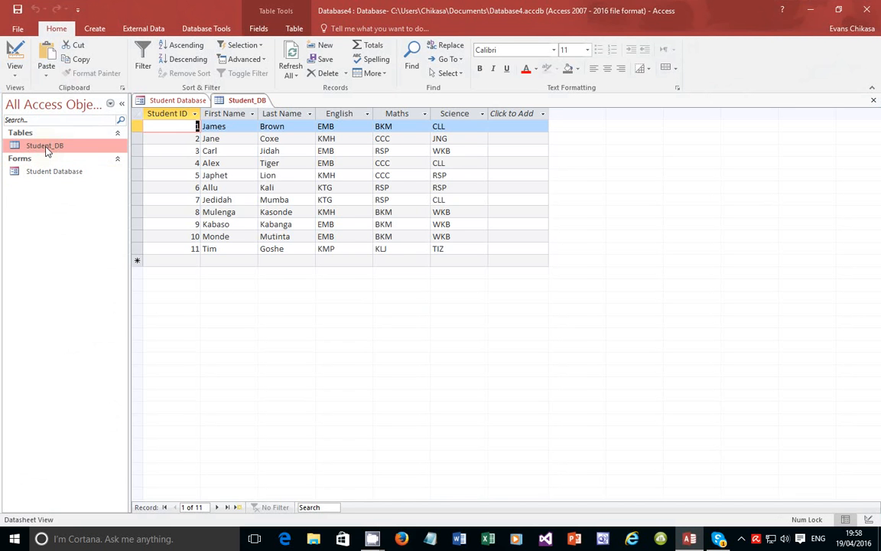
# Decline read-only mode, close the Student_DB table, and close the form, saving its design
pyautogui.click(15, 67)
pyautogui.click(39, 125)
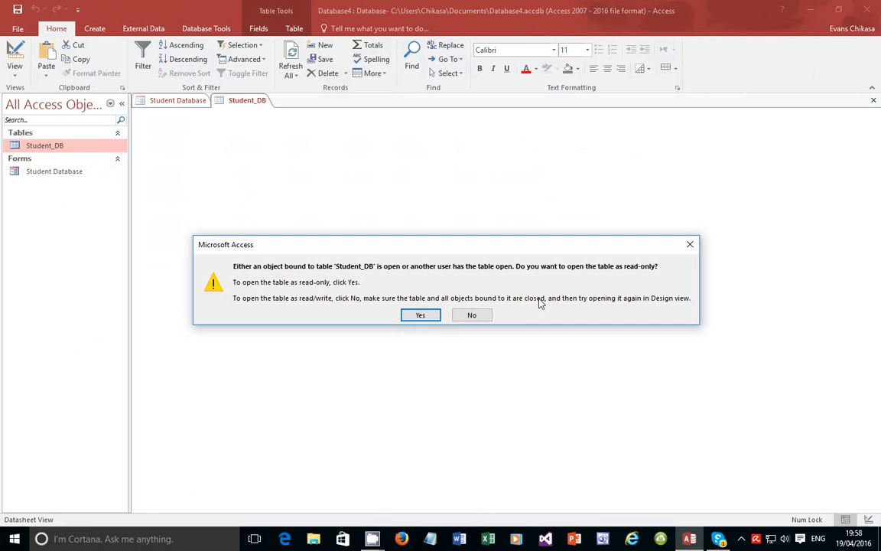
pyautogui.click(480, 314)
pyautogui.click(873, 101)
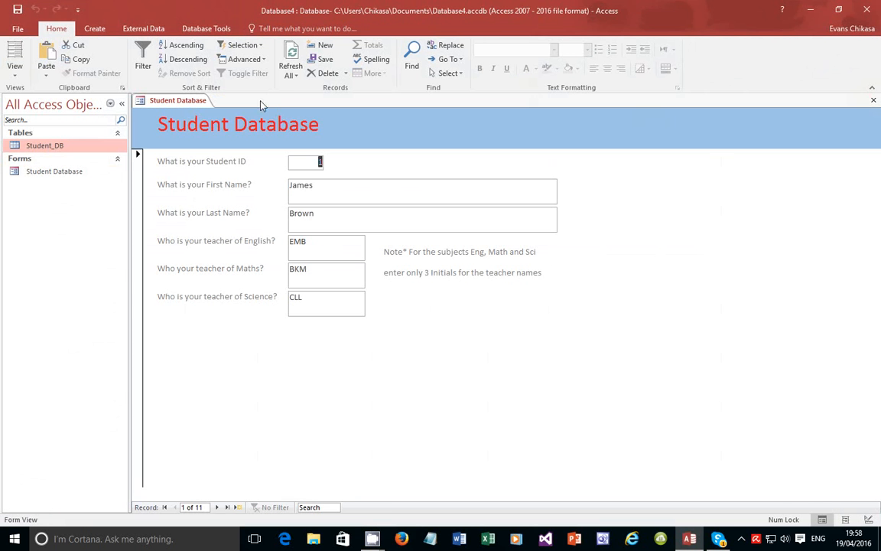
pyautogui.click(873, 100)
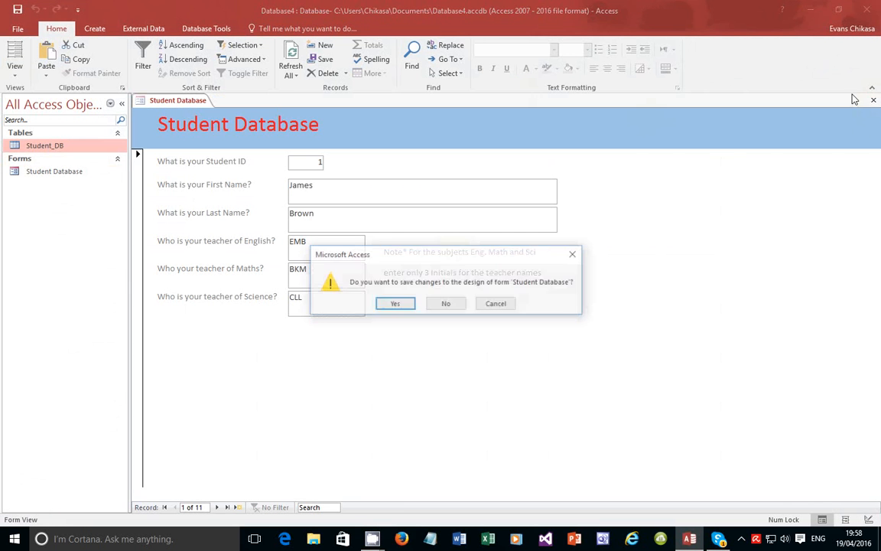
pyautogui.click(395, 304)
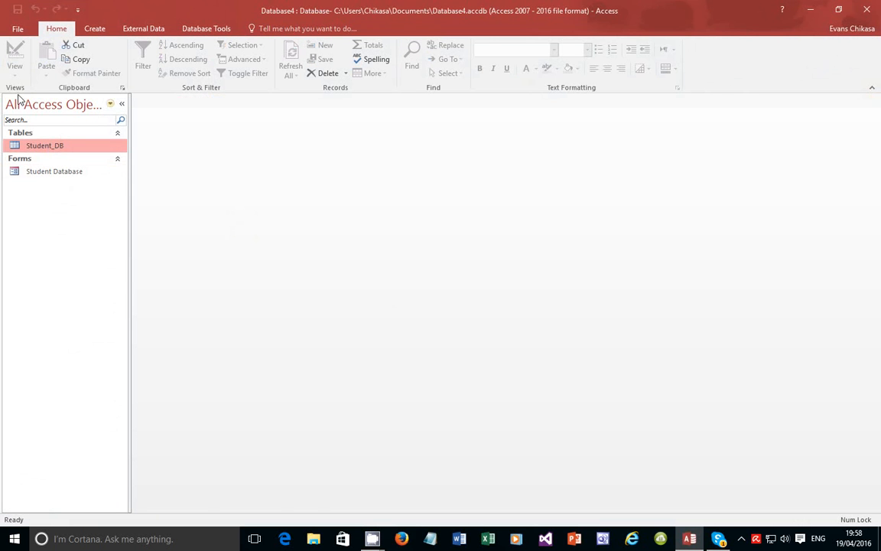
# Reopen Student_DB in Design View, dismiss the table-already-open warning, and close the table design
pyautogui.doubleClick(25, 145)
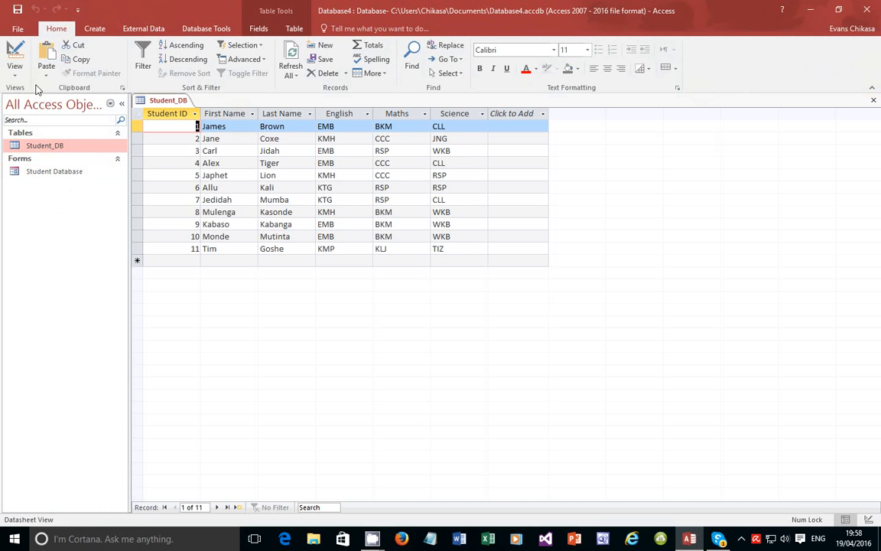
pyautogui.click(14, 69)
pyautogui.click(45, 121)
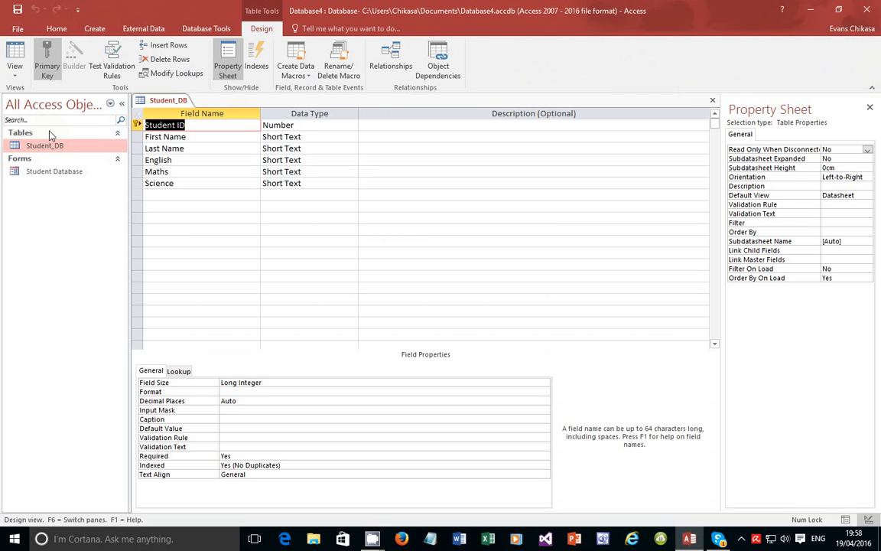
pyautogui.click(171, 197)
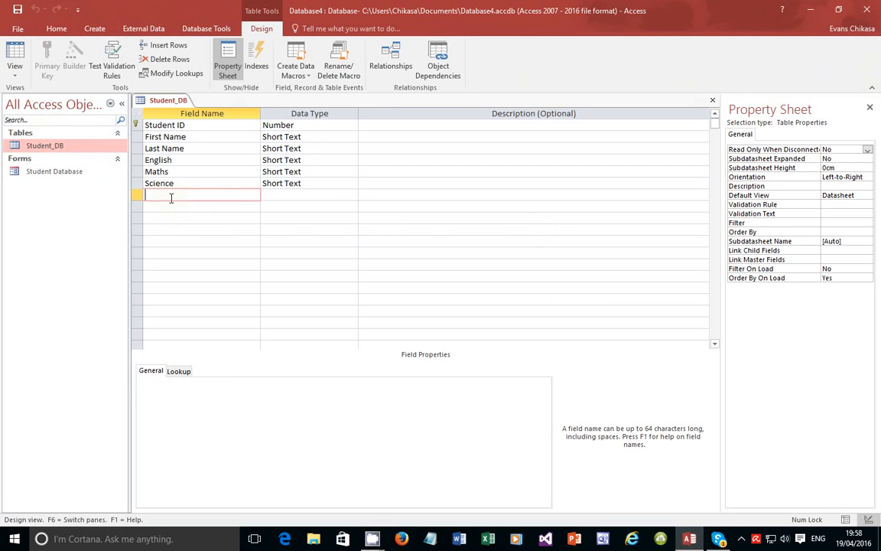
pyautogui.doubleClick(44, 170)
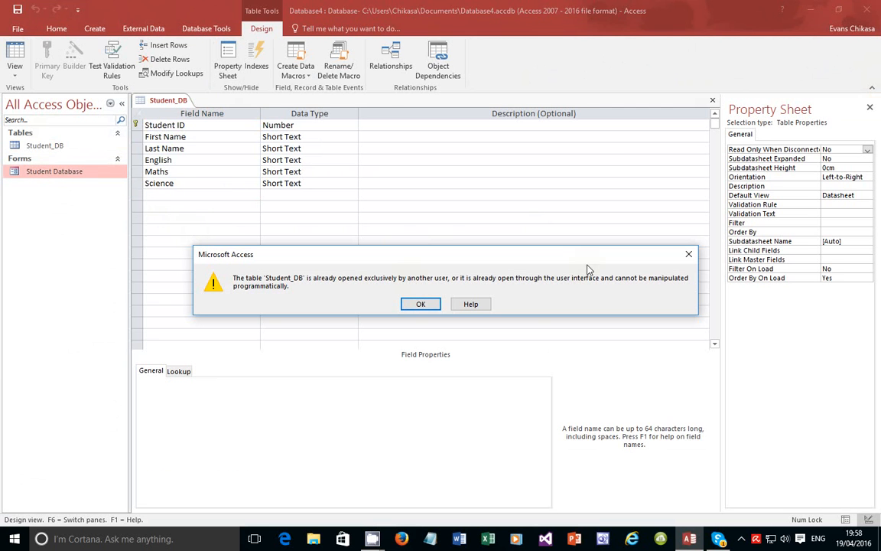
pyautogui.press('Return')
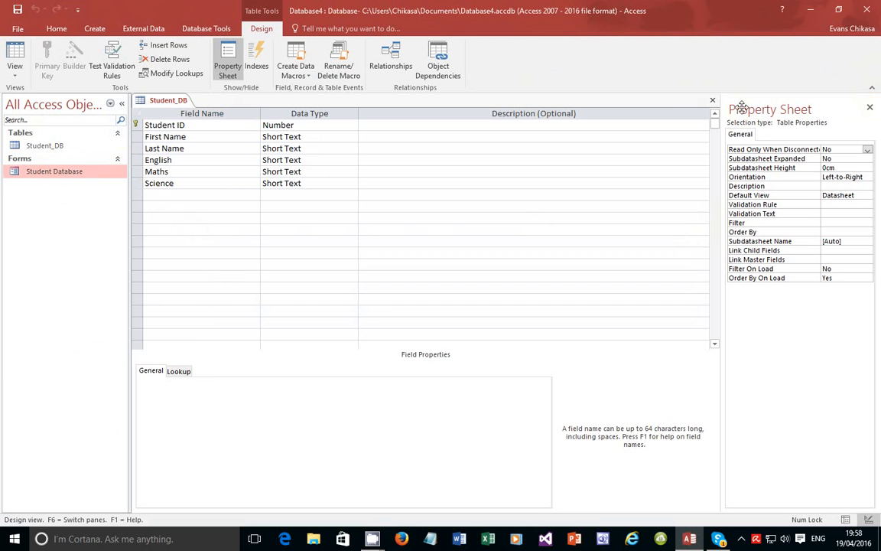
pyautogui.click(713, 100)
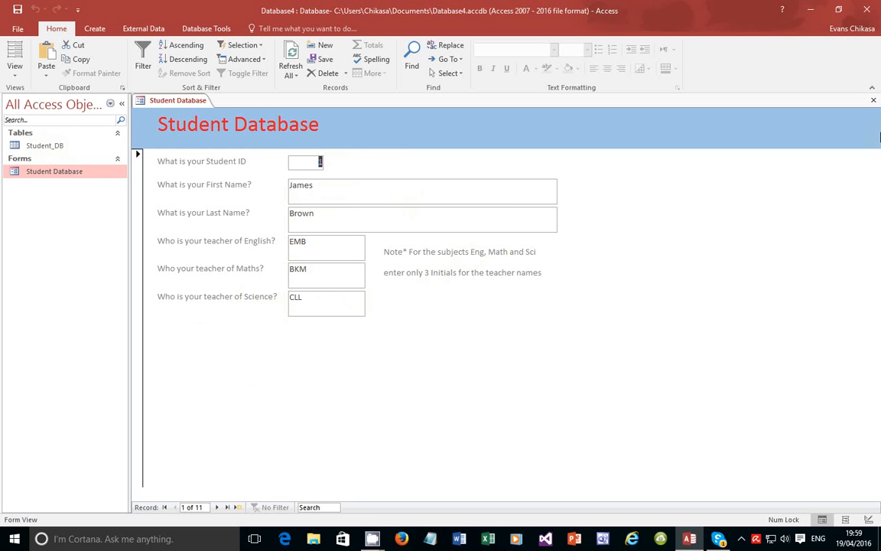
# Close the form and open the Student_DB table in Design View
pyautogui.click(874, 102)
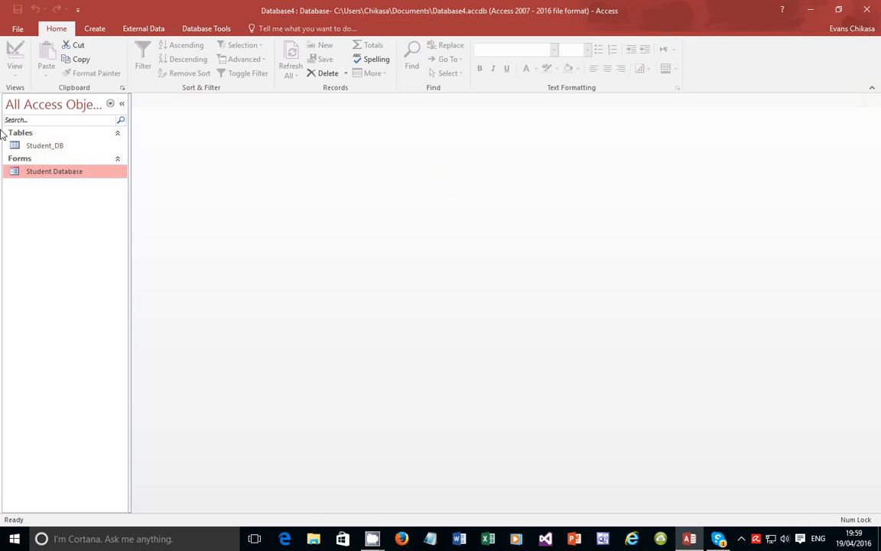
pyautogui.click(43, 147)
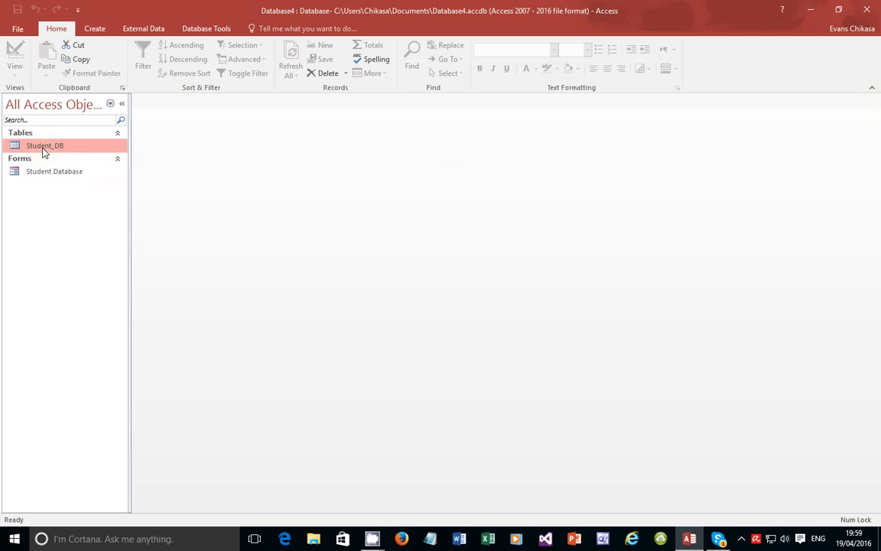
pyautogui.doubleClick(34, 145)
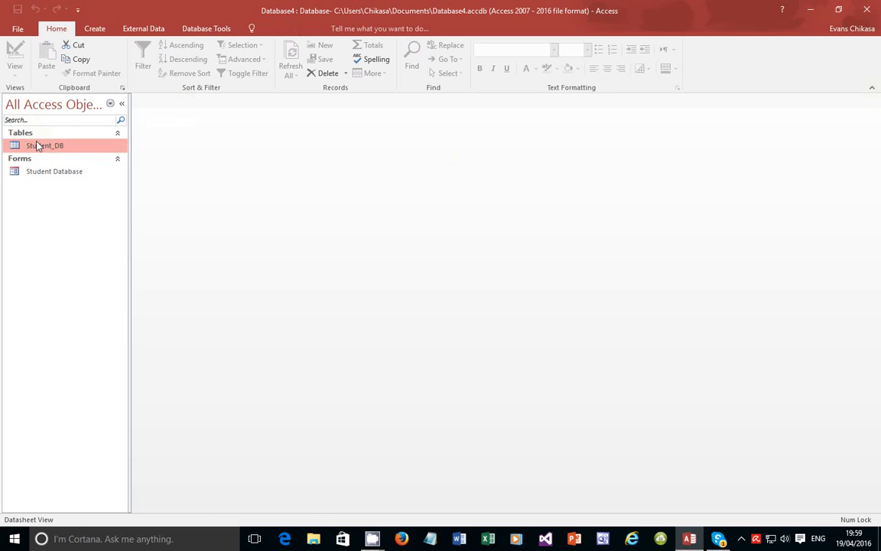
pyautogui.click(15, 74)
pyautogui.click(33, 117)
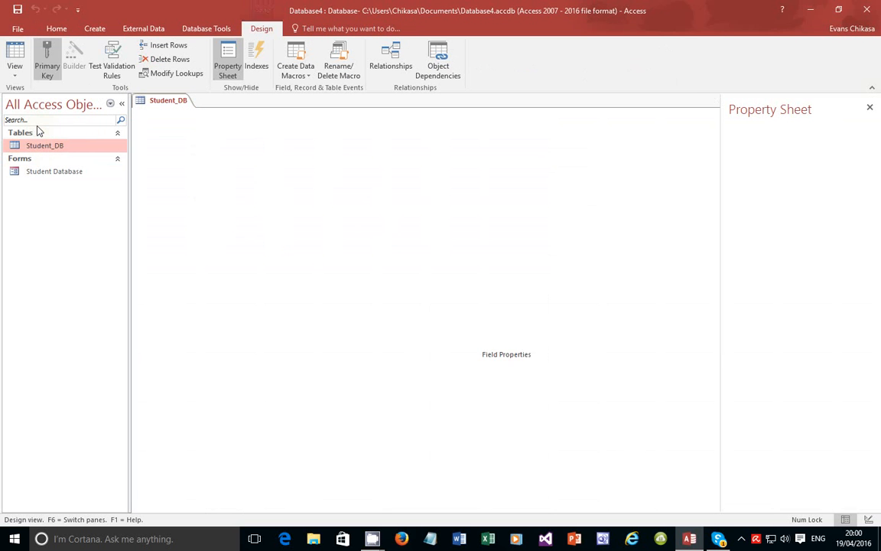
# Add a Short Text field named Class below Science, save the table and close it
pyautogui.click(150, 194)
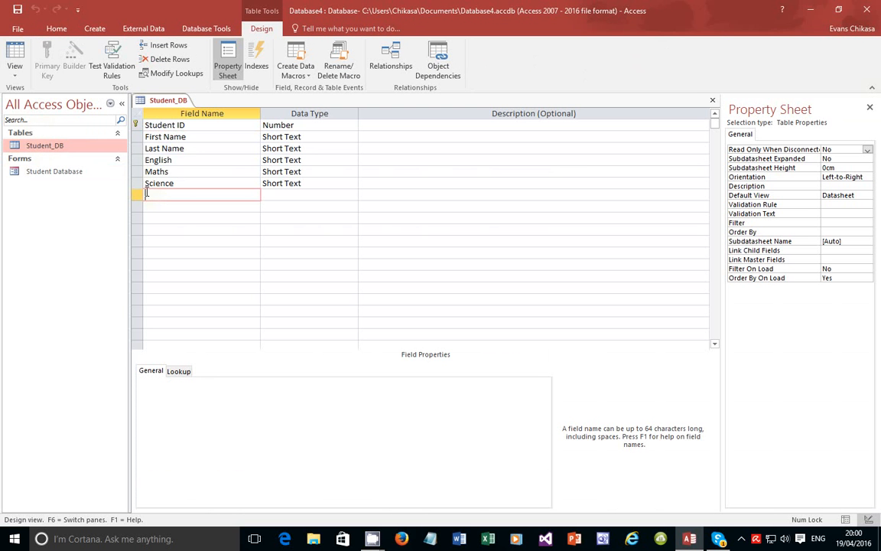
pyautogui.write('Stud')
pyautogui.press('BackSpace')
pyautogui.press('BackSpace')
pyautogui.write('Class')
pyautogui.click(290, 195)
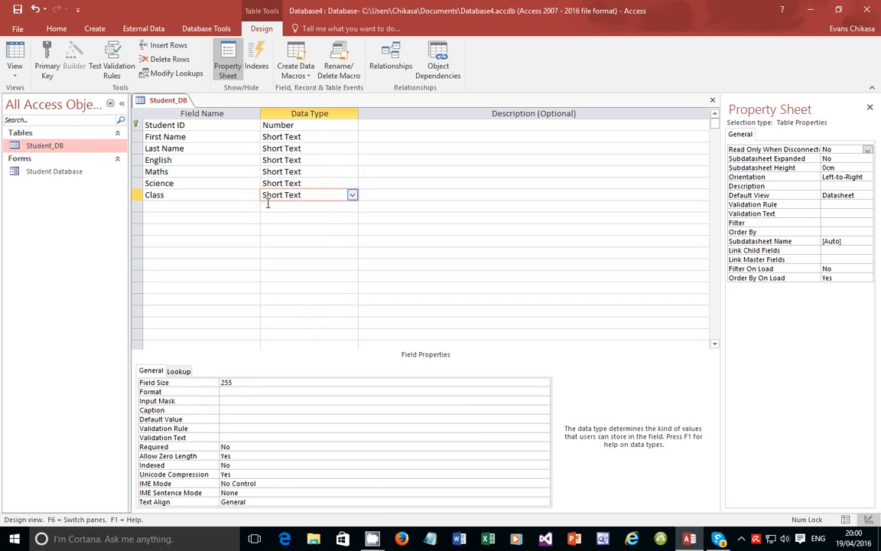
pyautogui.click(17, 81)
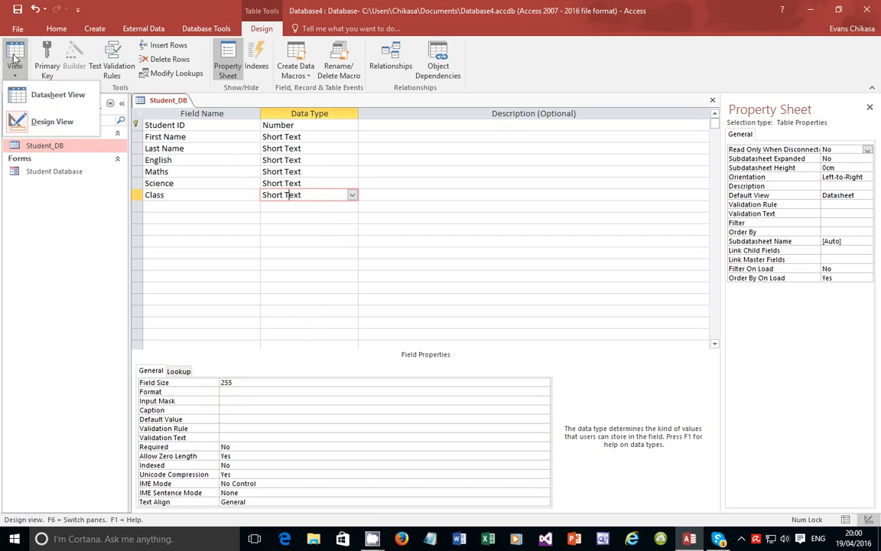
pyautogui.click(17, 9)
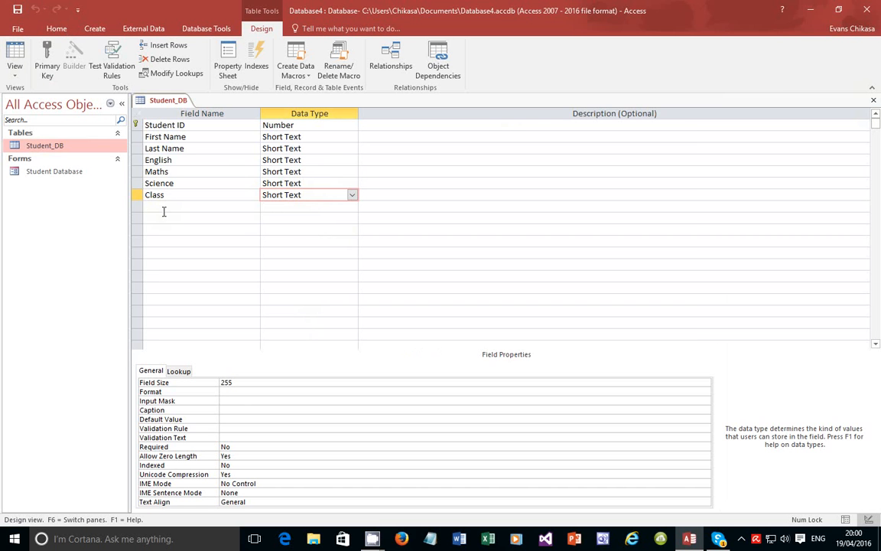
pyautogui.click(875, 101)
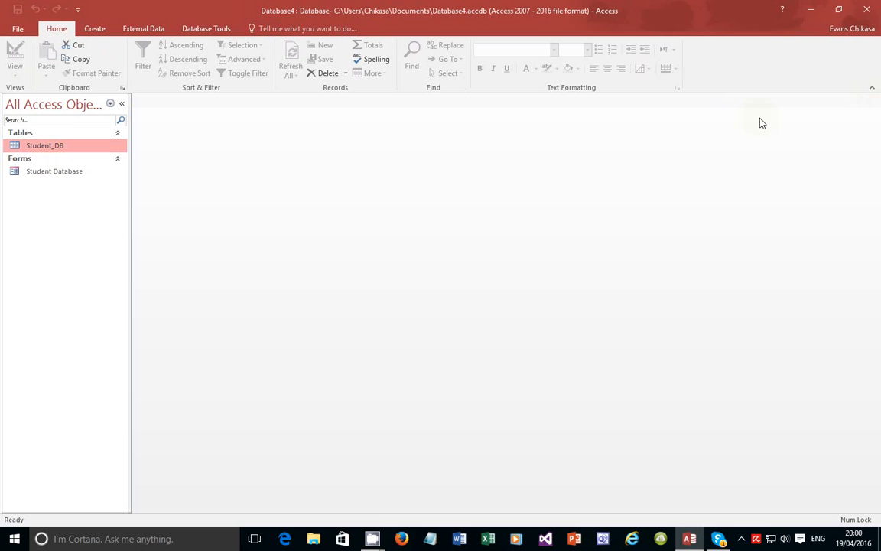
# Open the Student Database form and switch it to Design View
pyautogui.doubleClick(28, 180)
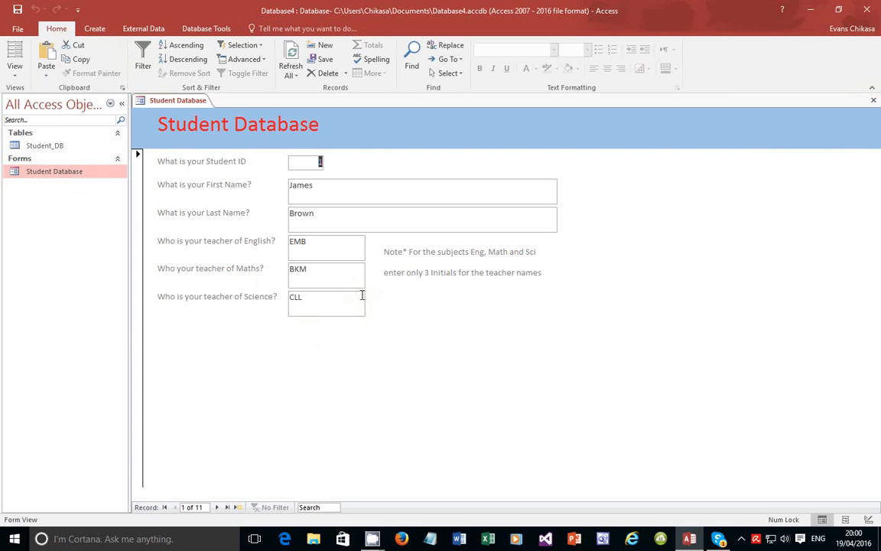
pyautogui.click(12, 80)
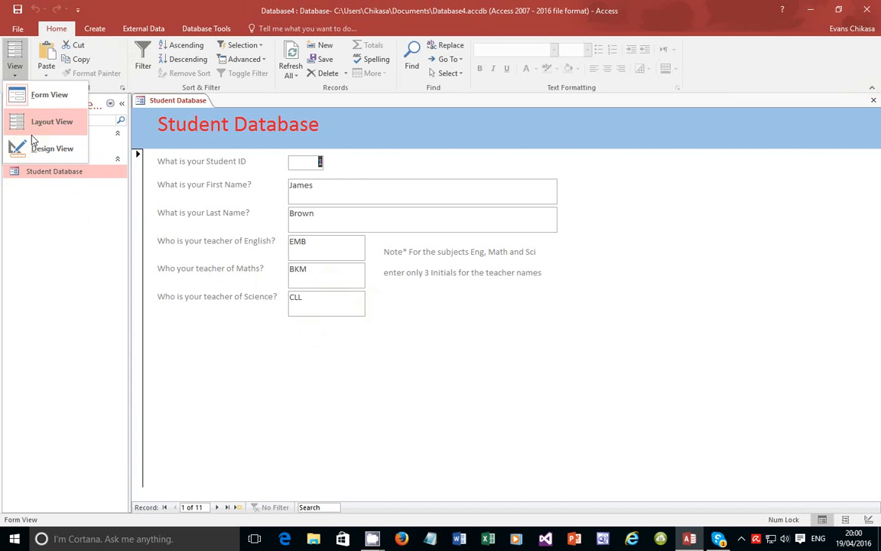
pyautogui.click(29, 139)
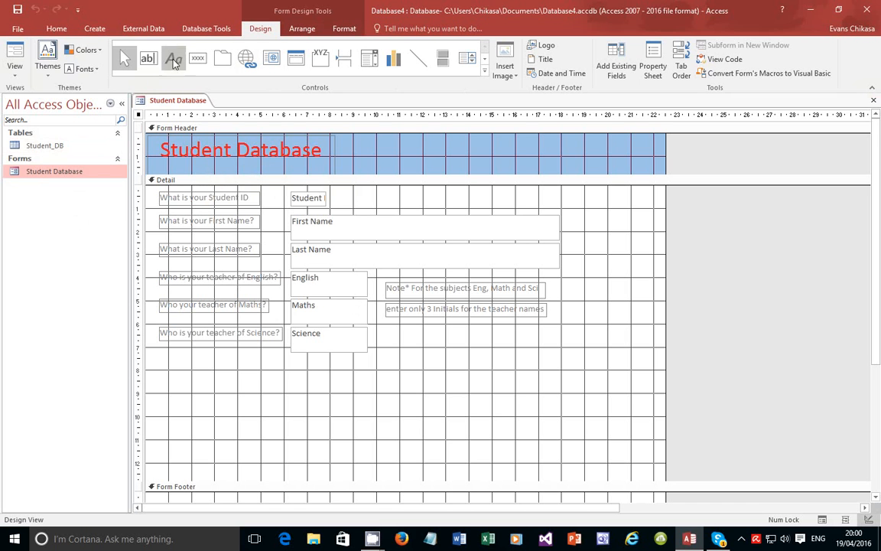
# Drop option button Option39 beside the initials note, then choose the Option Group control
pyautogui.click(485, 71)
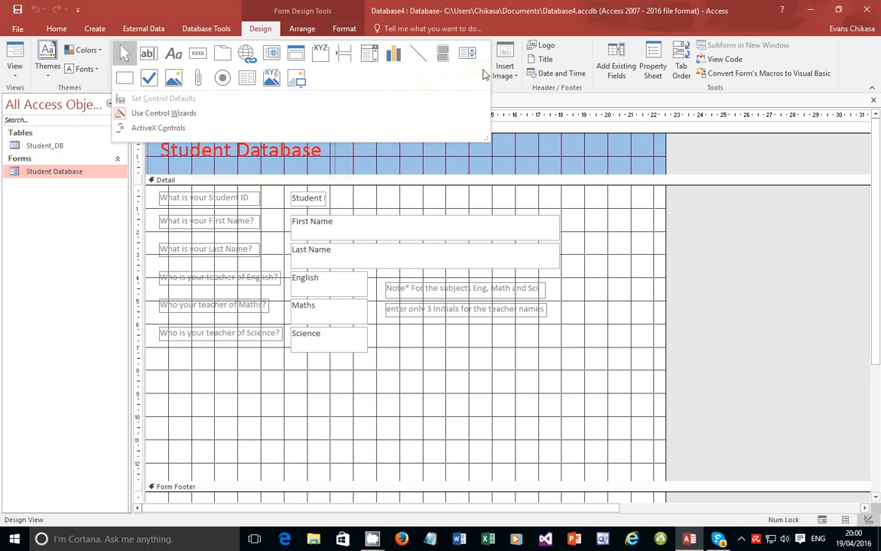
pyautogui.click(222, 79)
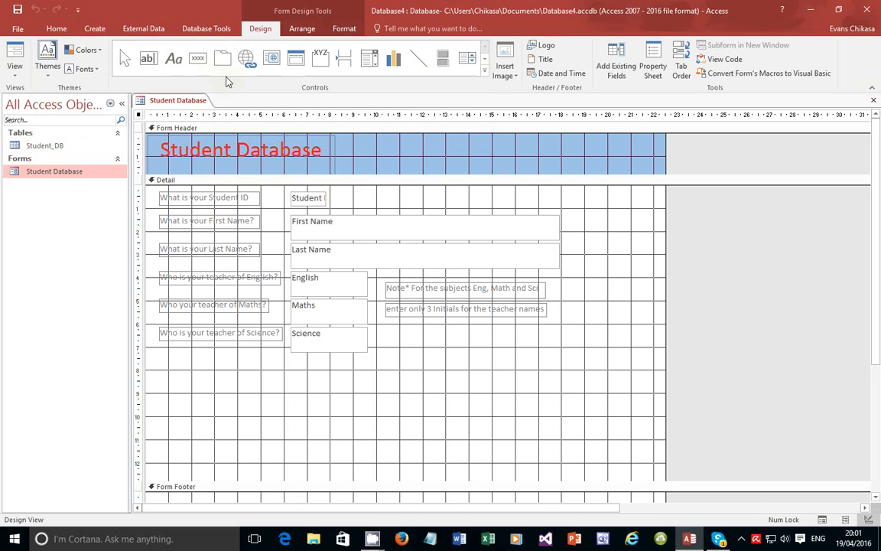
pyautogui.click(599, 294)
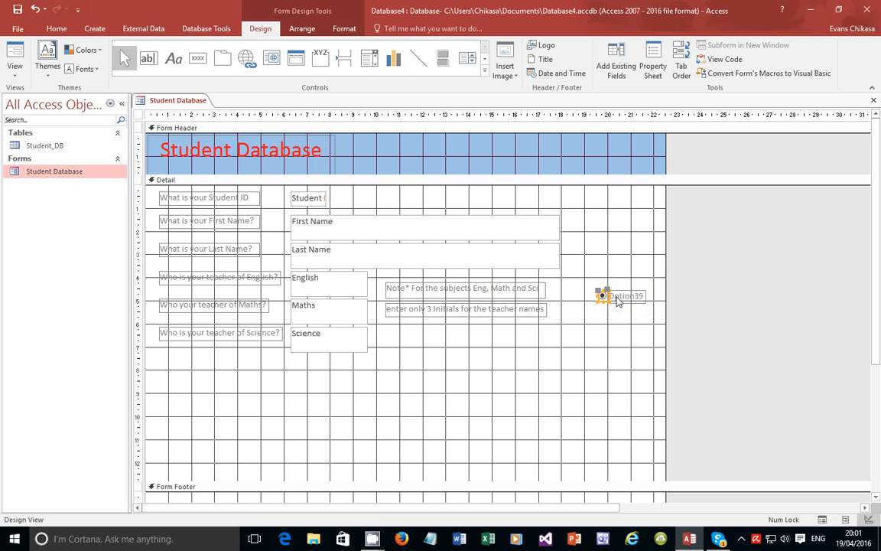
pyautogui.click(484, 71)
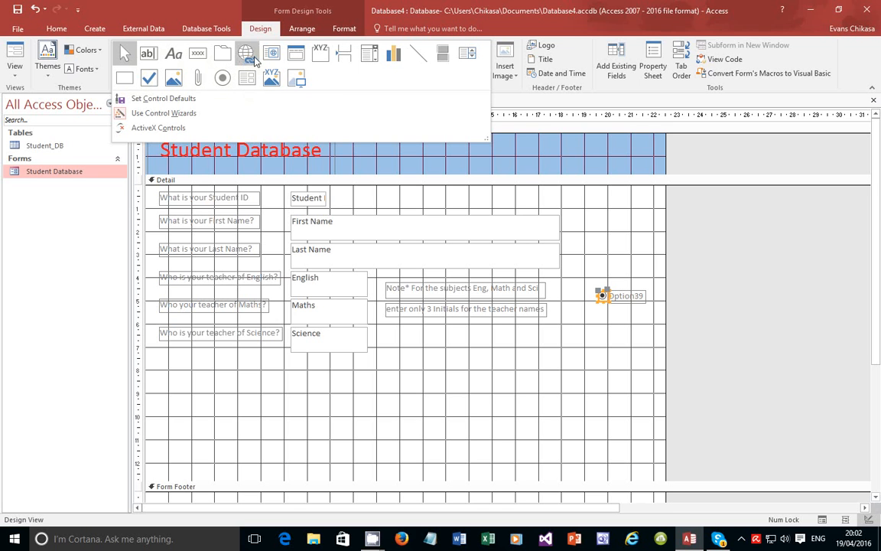
pyautogui.click(323, 58)
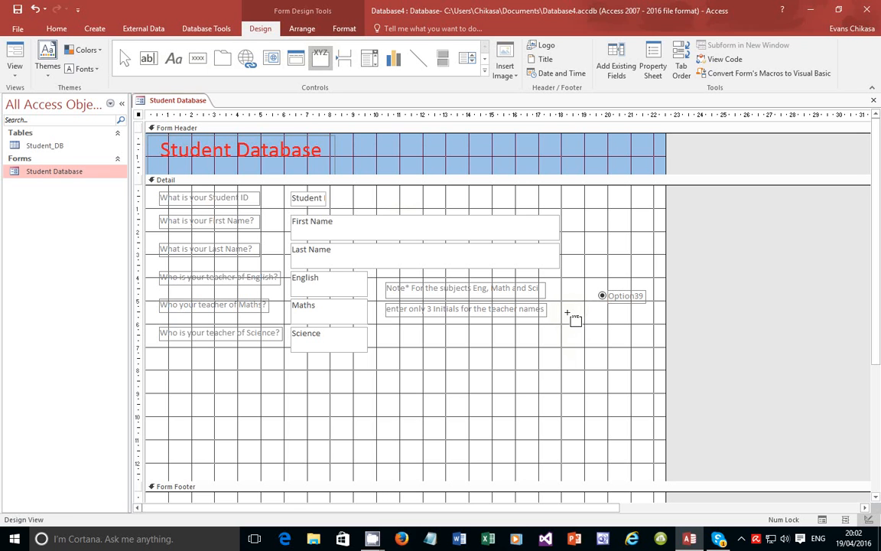
# Draw an option group frame below Option39 to start the Option Group Wizard
pyautogui.moveTo(567, 311)
pyautogui.mouseDown()
pyautogui.moveTo(602, 378)
pyautogui.moveTo(634, 380)
pyautogui.mouseUp()
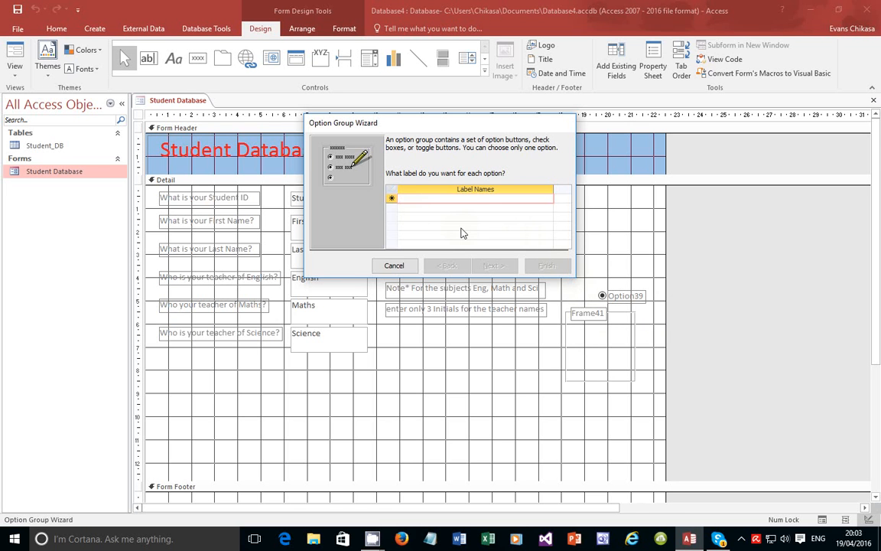
# Enter the option labels F1K, F2B, F3G, F5T and F6W in the wizard's Label Names grid
pyautogui.write('Fo')
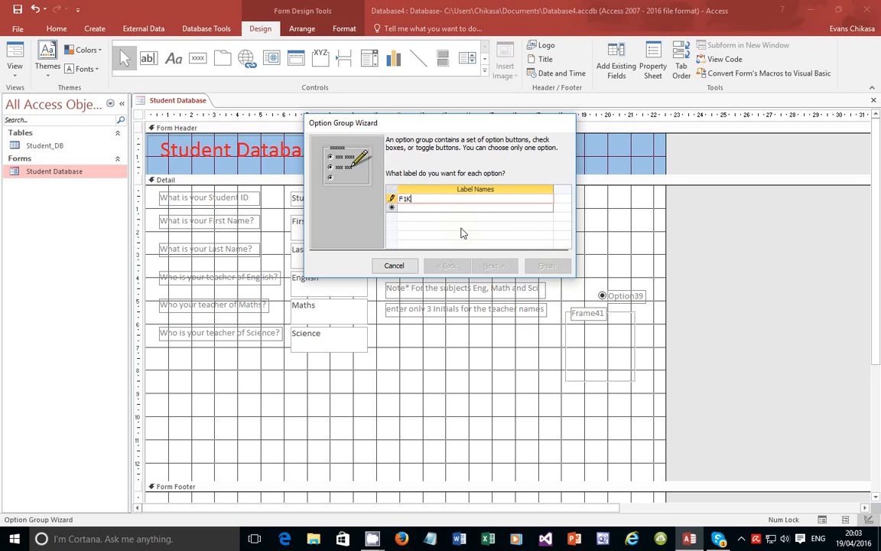
pyautogui.click(438, 208)
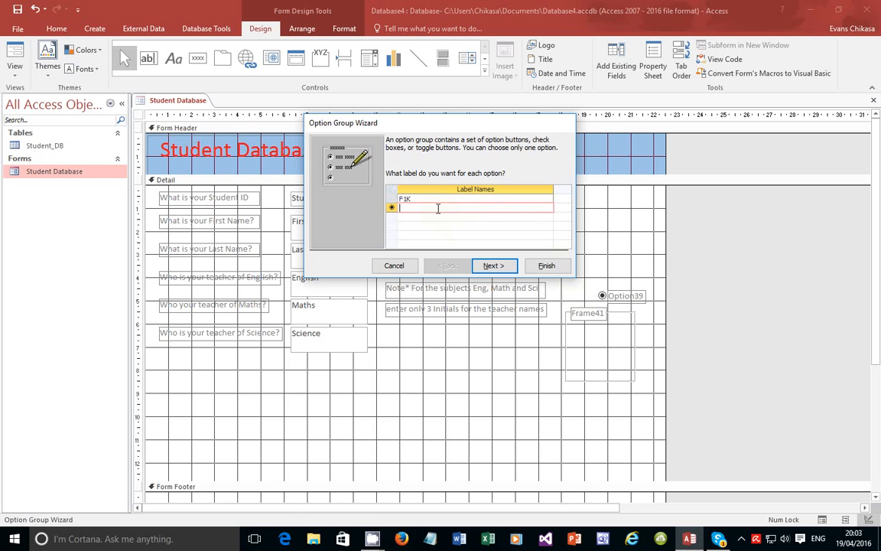
pyautogui.write('F2B')
pyautogui.click(422, 218)
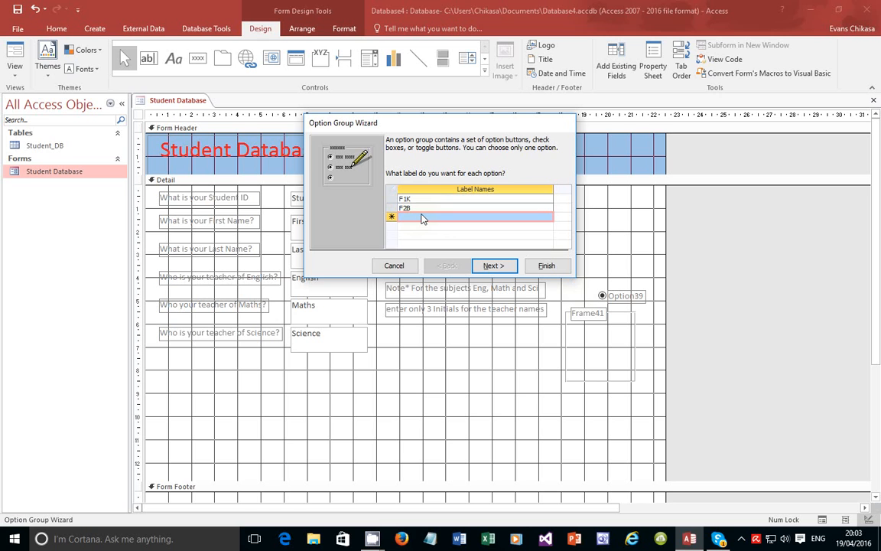
pyautogui.write('F')
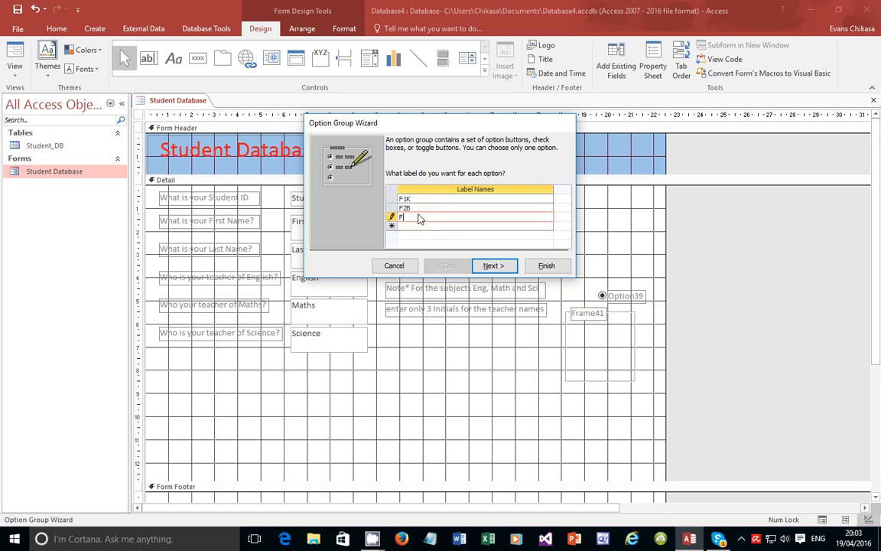
pyautogui.write('3G')
pyautogui.click(405, 227)
pyautogui.write('F5T')
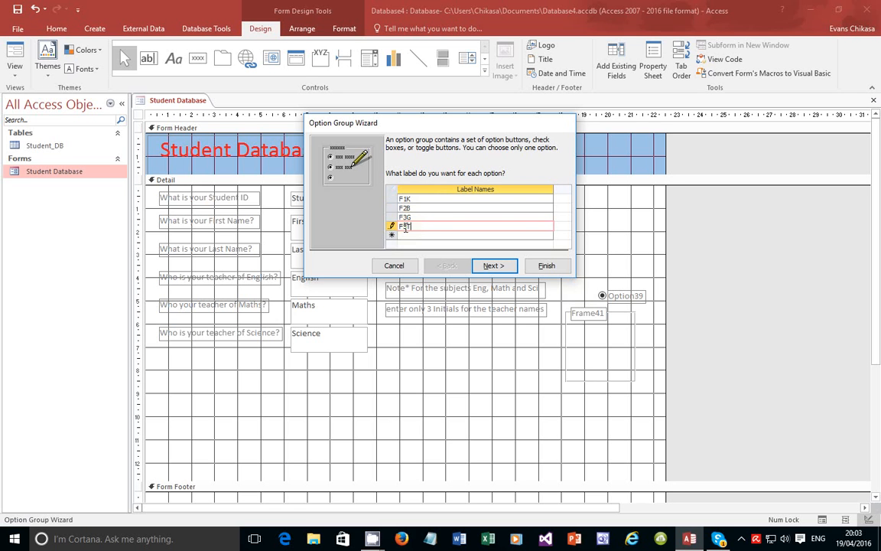
pyautogui.click(408, 236)
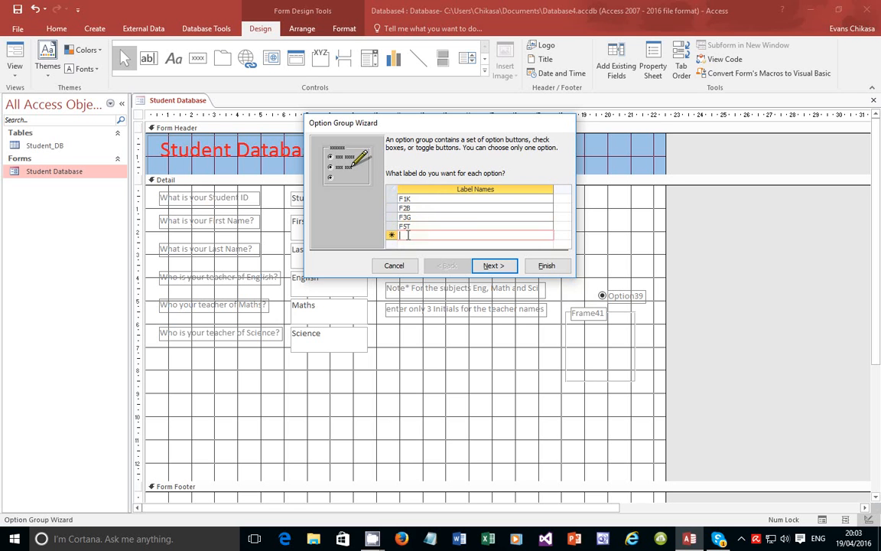
pyautogui.write('F6W')
pyautogui.click(496, 266)
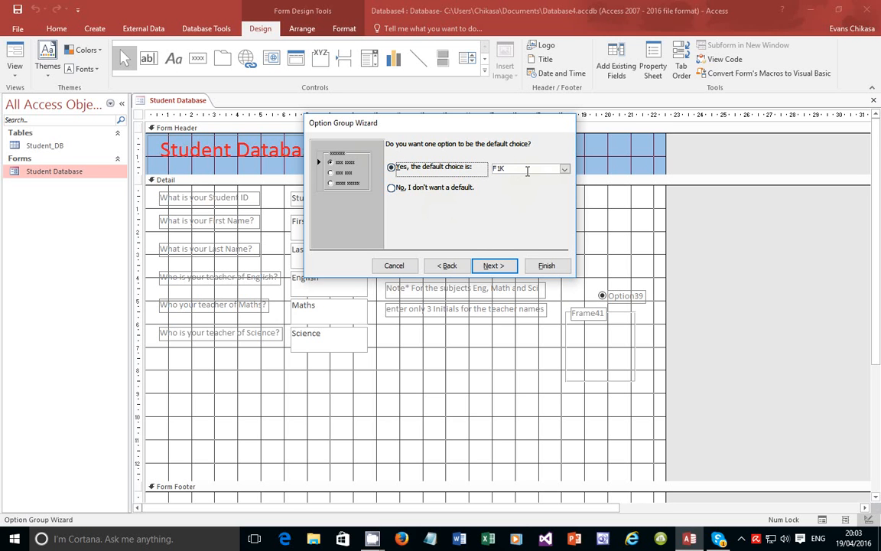
pyautogui.click(448, 266)
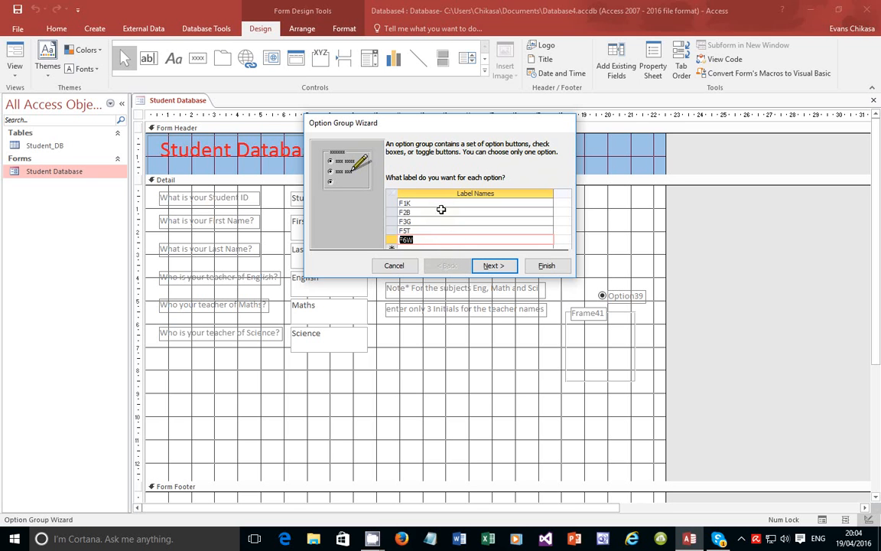
# Add a sixth label, 'Select Class', and make it the default choice
pyautogui.click(435, 247)
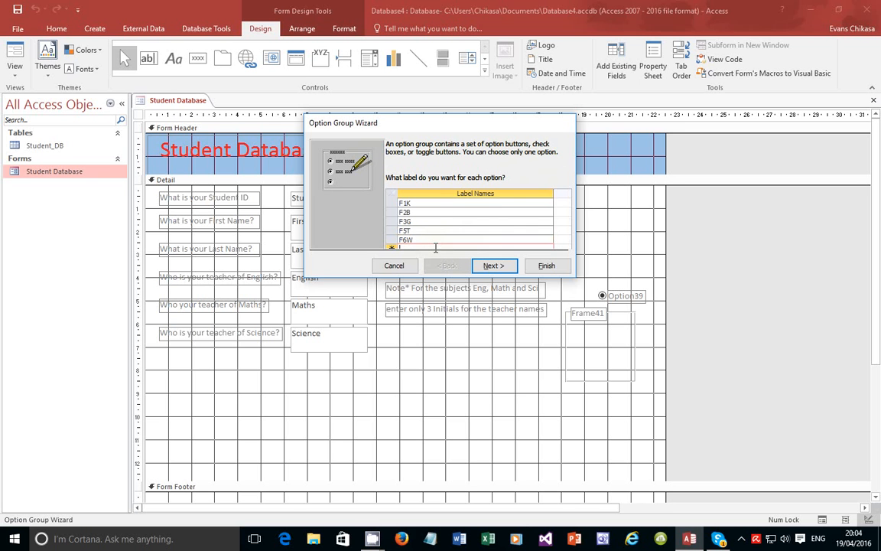
pyautogui.write('Sta')
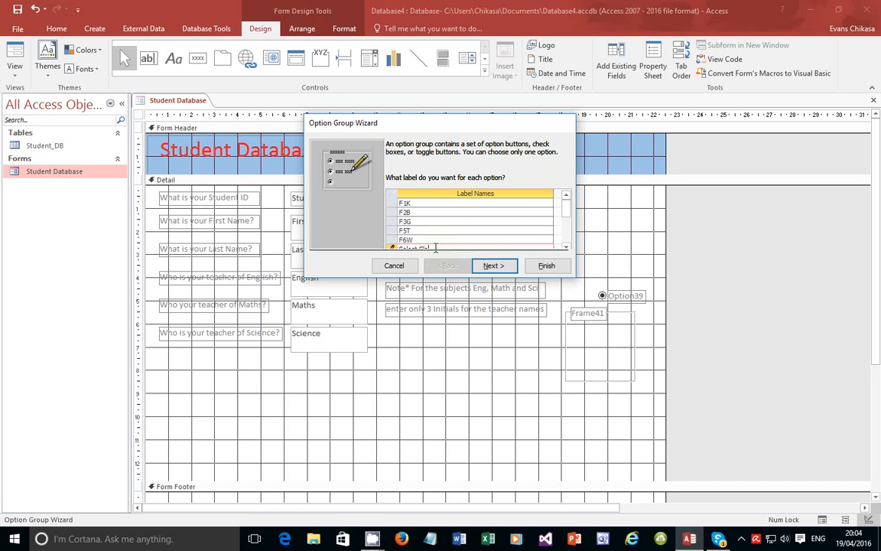
pyautogui.click(565, 218)
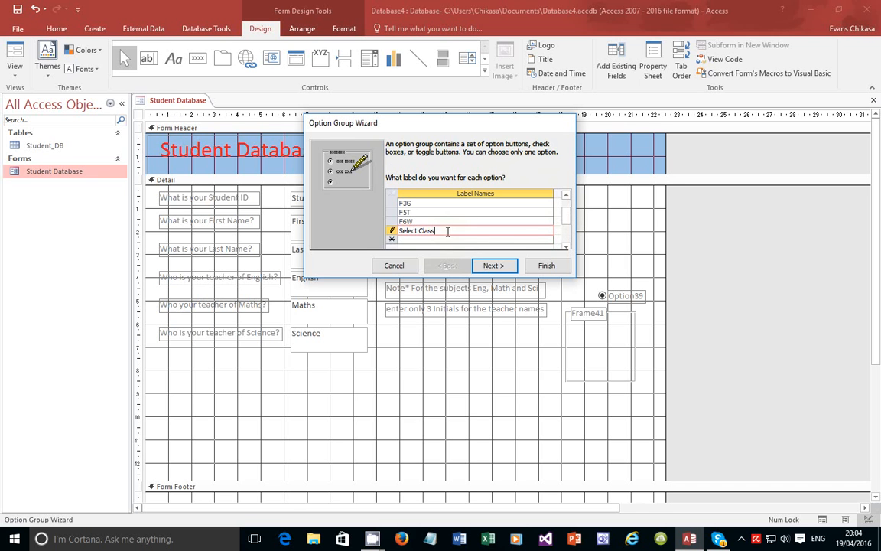
pyautogui.click(494, 265)
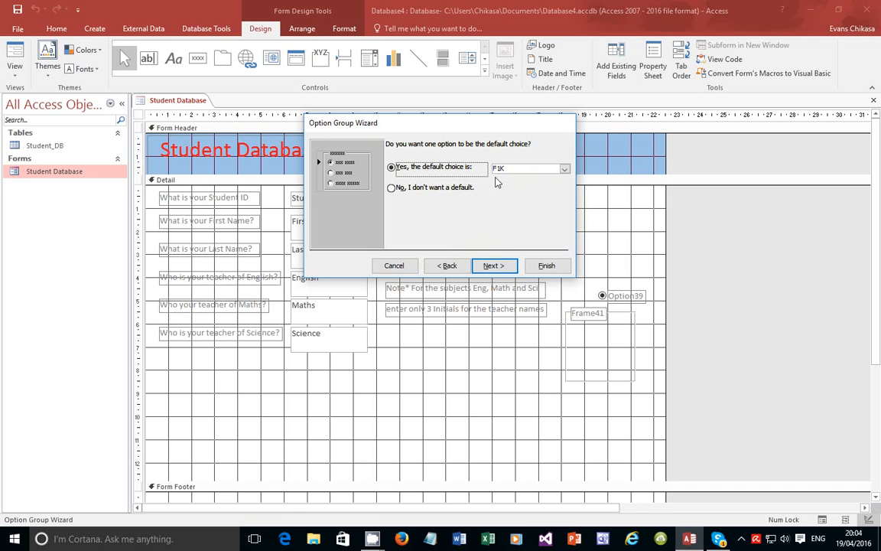
pyautogui.click(564, 168)
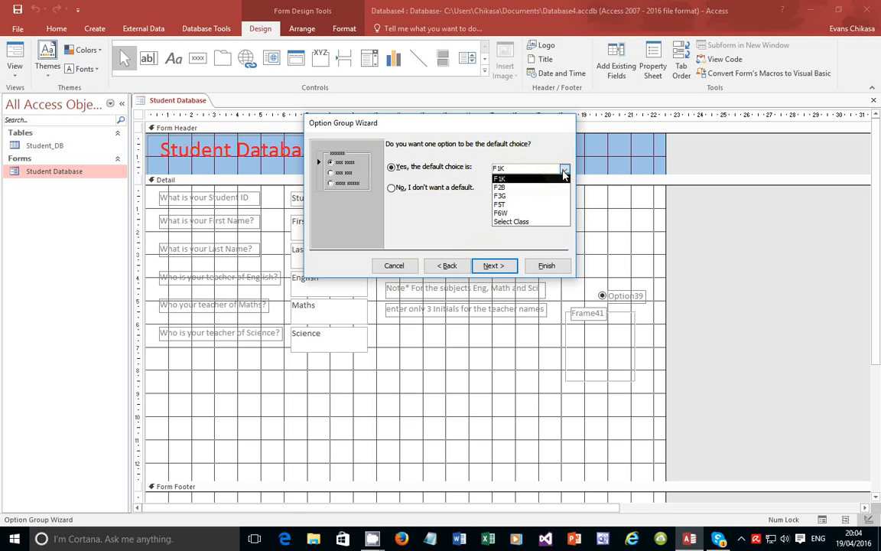
pyautogui.click(516, 221)
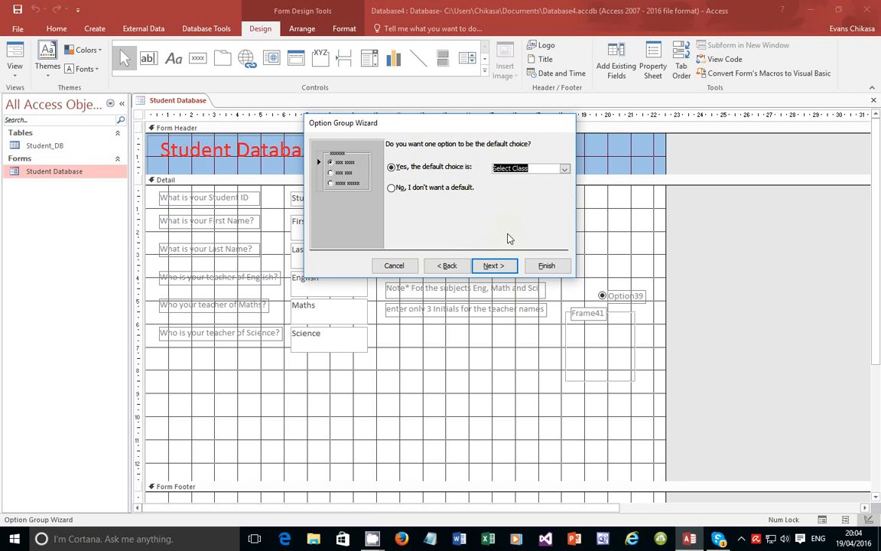
# Rename the sixth label to 'CLass Not Selected' and advance to the option values step
pyautogui.click(446, 265)
pyautogui.click(413, 231)
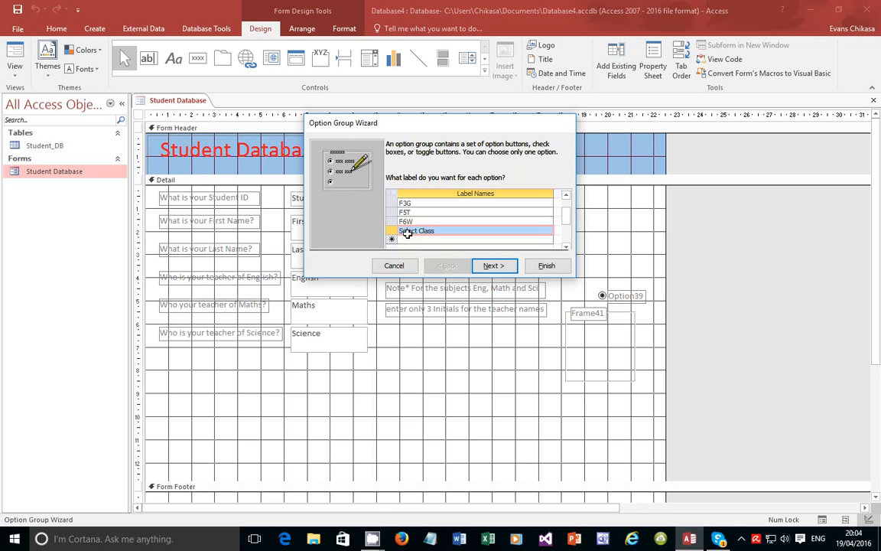
pyautogui.doubleClick(417, 231)
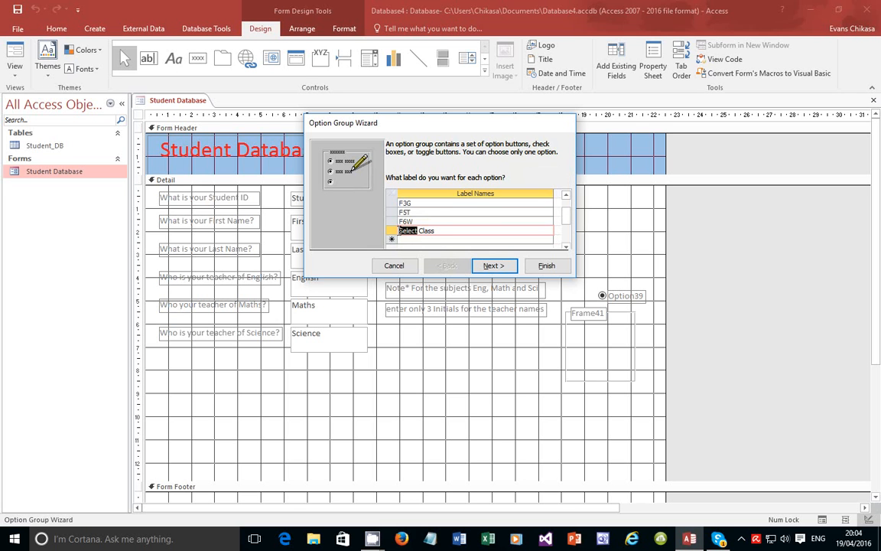
pyautogui.write('CLass Not Sele')
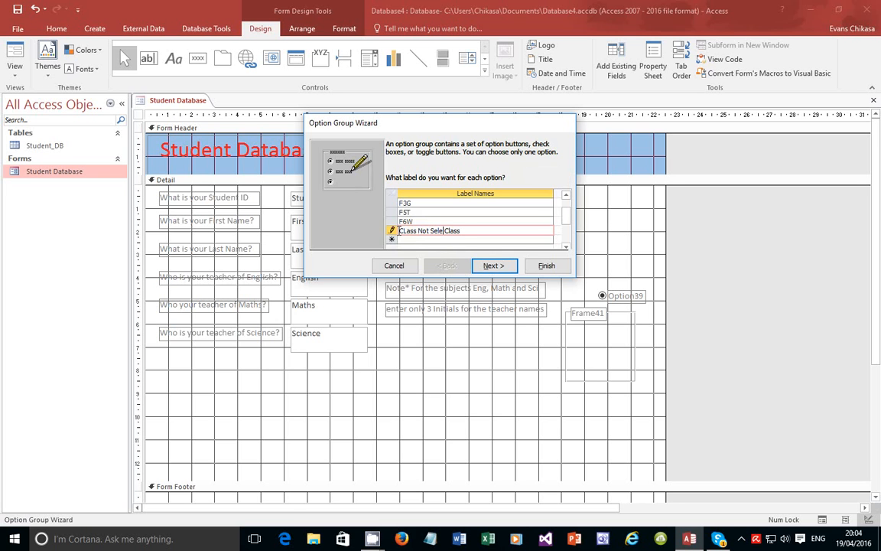
pyautogui.write('cted')
pyautogui.hotkey('shift', 'Left')
pyautogui.hotkey('shift', 'Left')
pyautogui.hotkey('shift', 'Left')
pyautogui.hotkey('shift', 'Left')
pyautogui.press('Left')
pyautogui.click(493, 265)
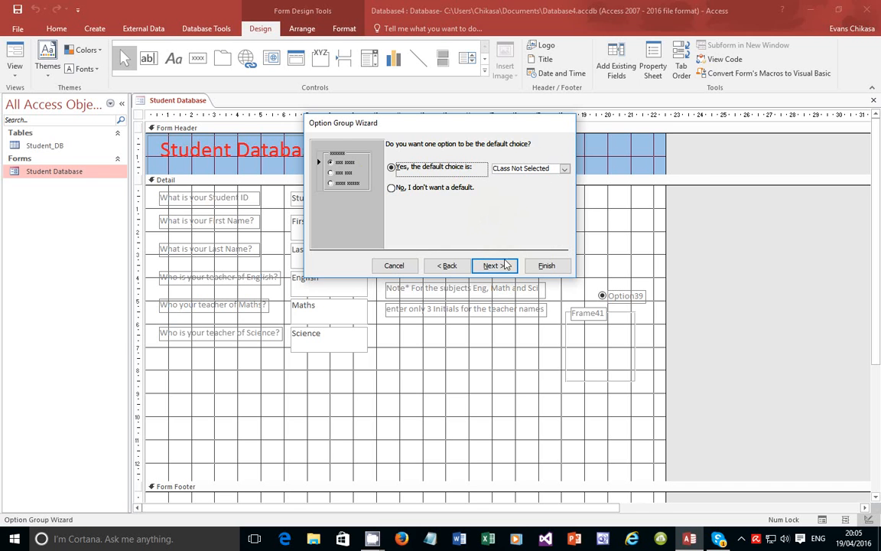
pyautogui.click(505, 265)
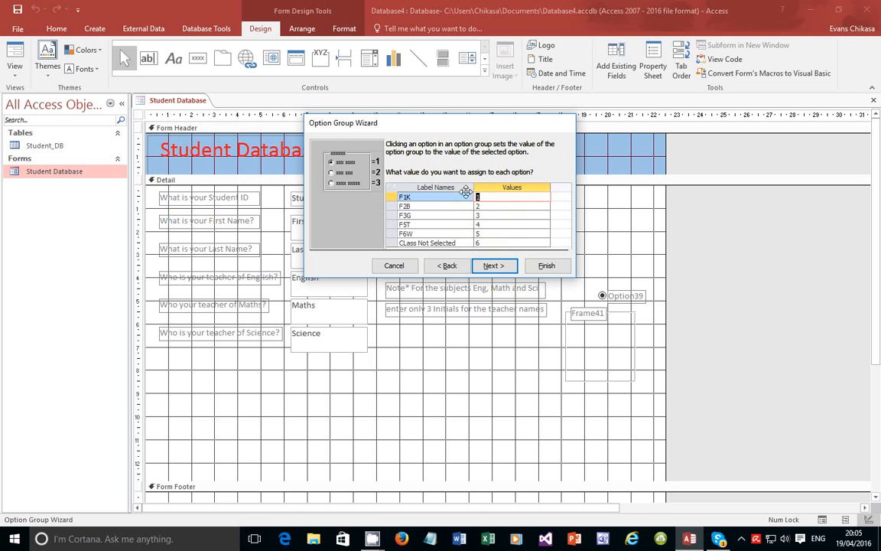
# Clear the value 6 for CLass Not Selected and store the group's value in the Class field
pyautogui.click(488, 244)
pyautogui.press('BackSpace')
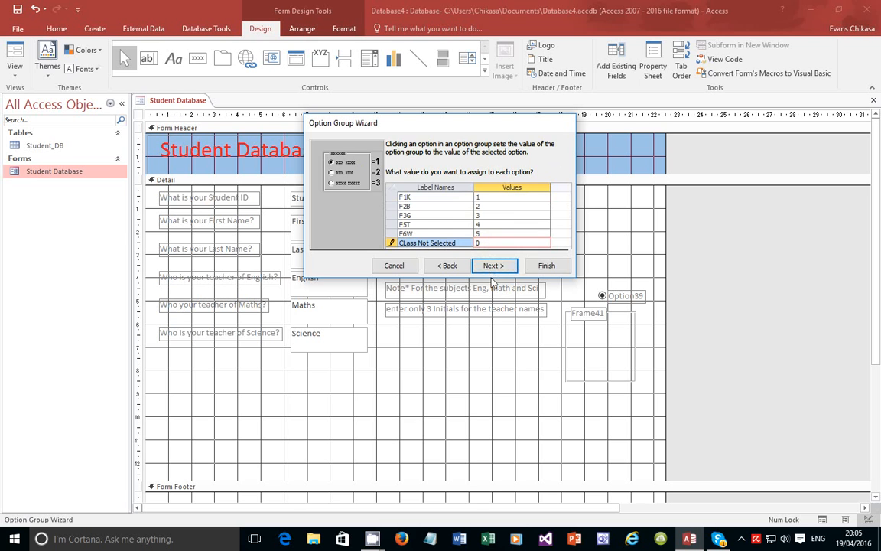
pyautogui.click(494, 265)
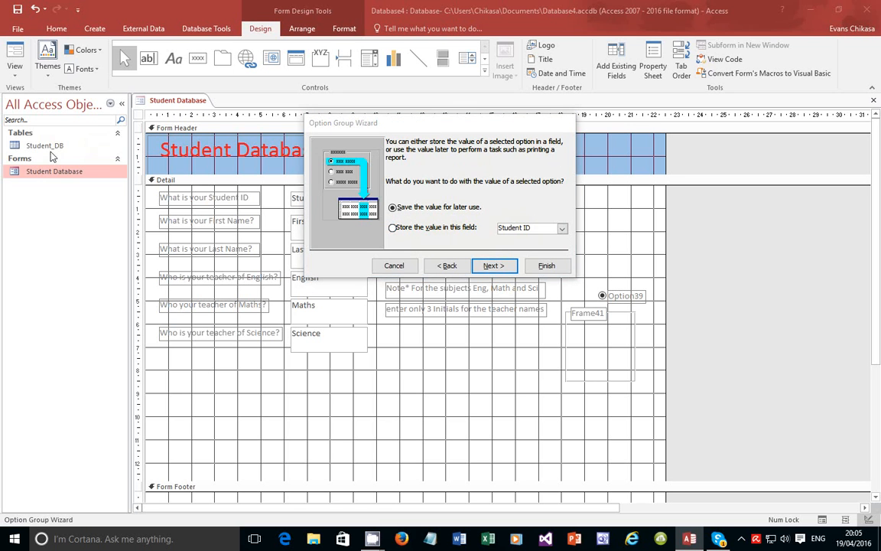
pyautogui.click(392, 228)
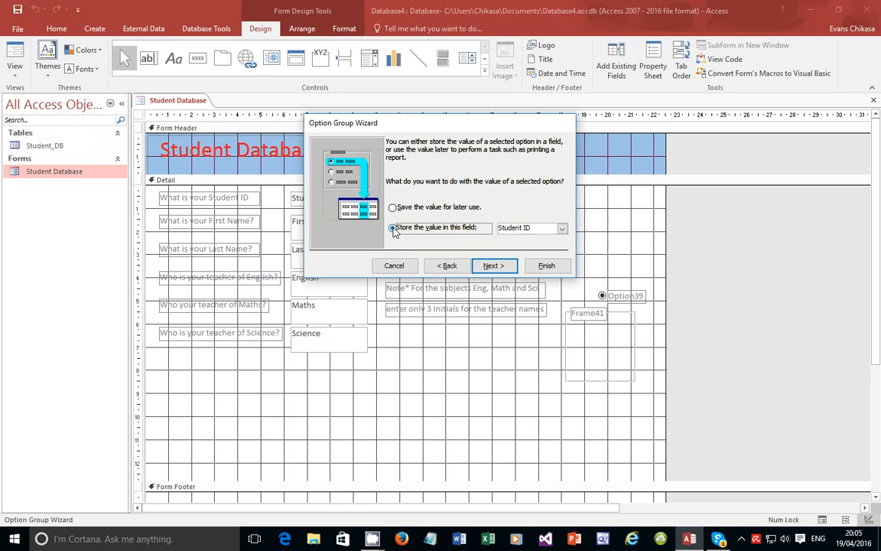
pyautogui.click(562, 229)
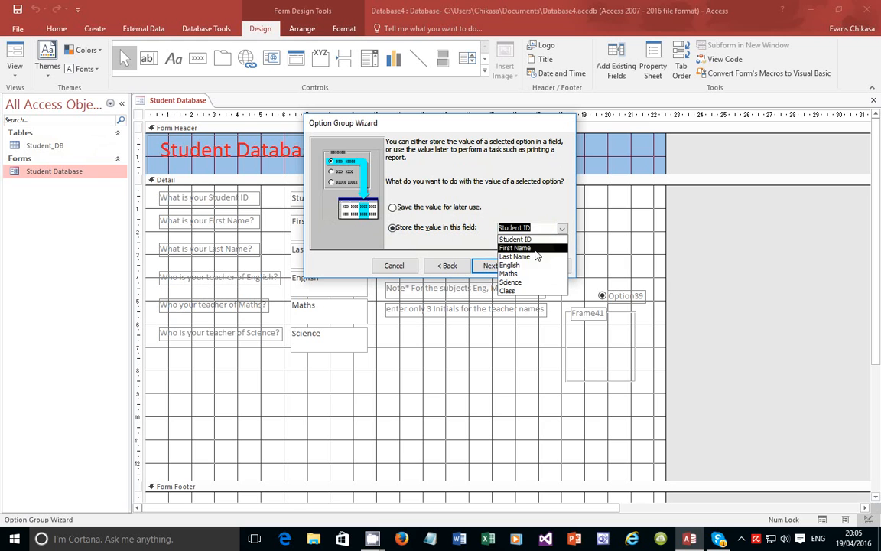
pyautogui.click(526, 292)
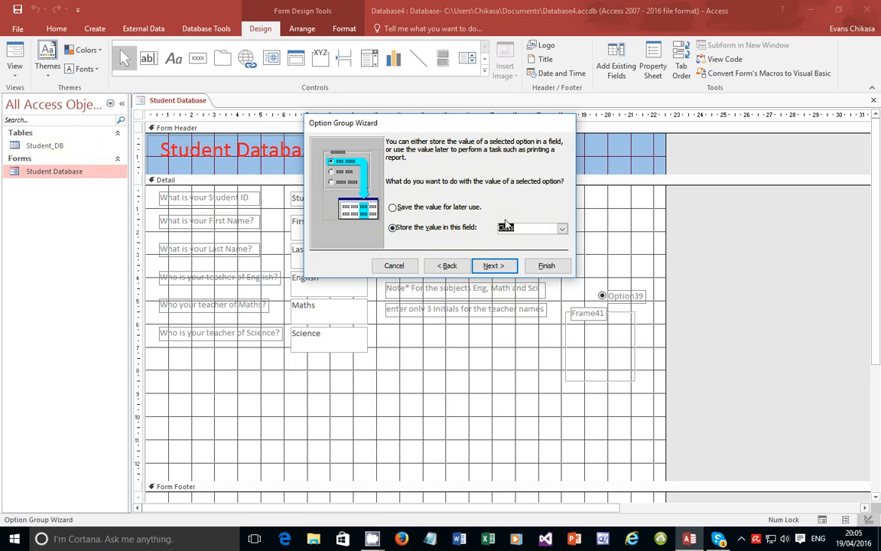
pyautogui.click(499, 266)
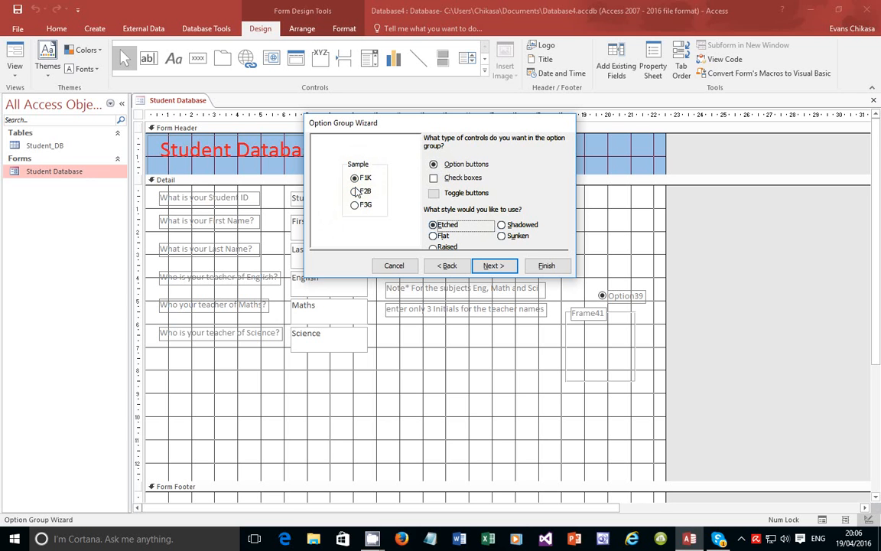
# Keep round option buttons as the style and caption the group 'Please Enter Class'
pyautogui.click(433, 178)
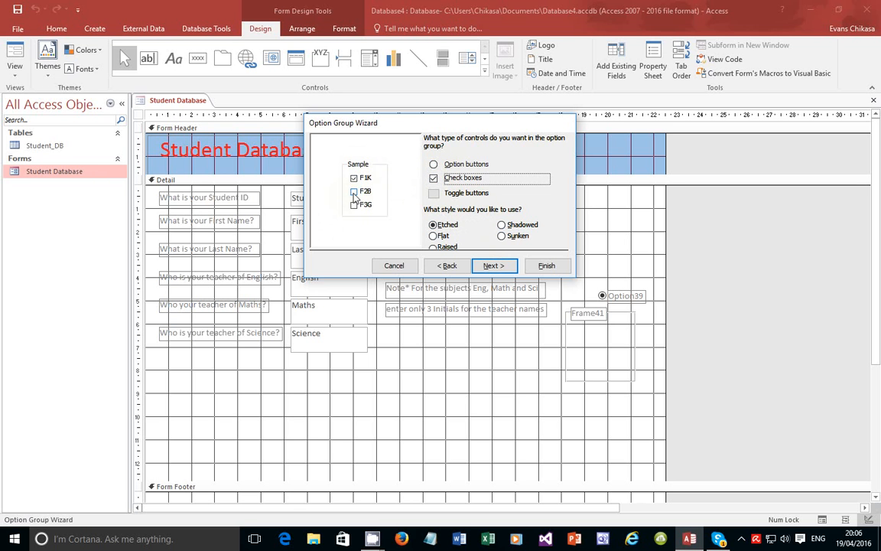
pyautogui.click(434, 164)
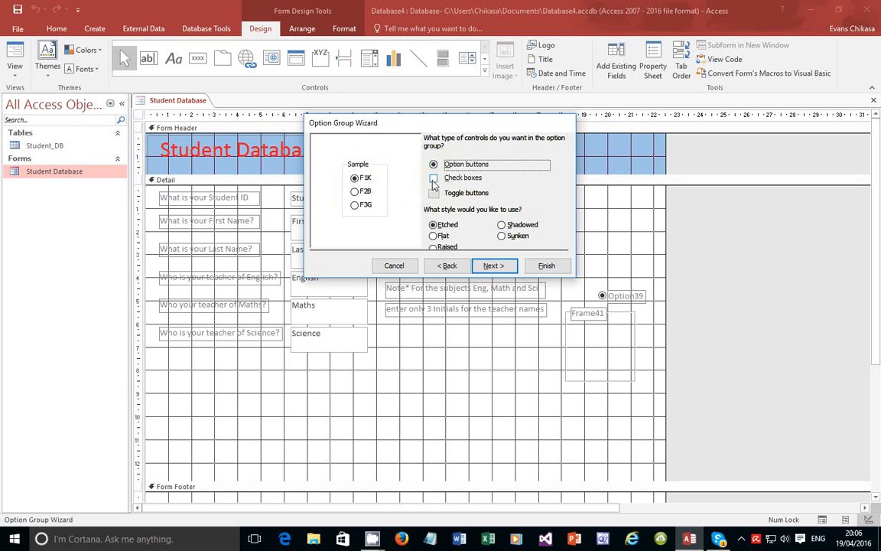
pyautogui.click(502, 266)
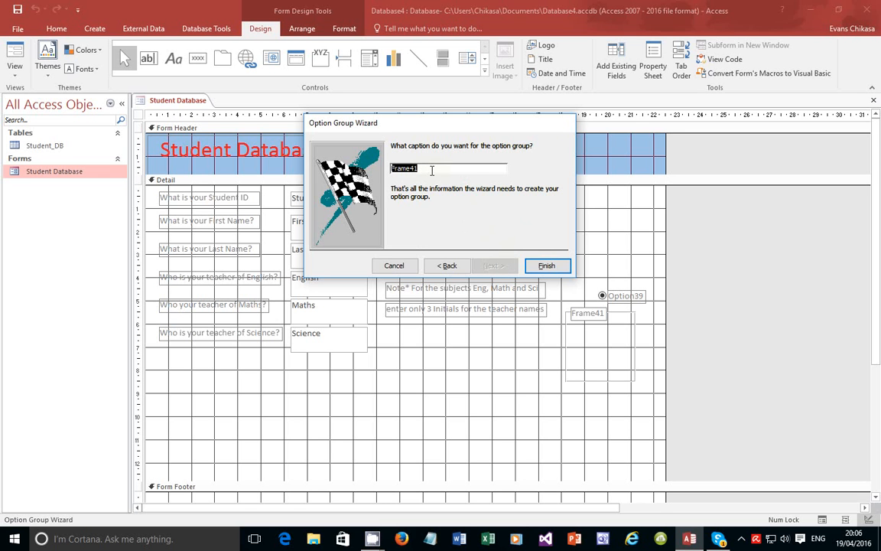
pyautogui.write('Please Enter Class')
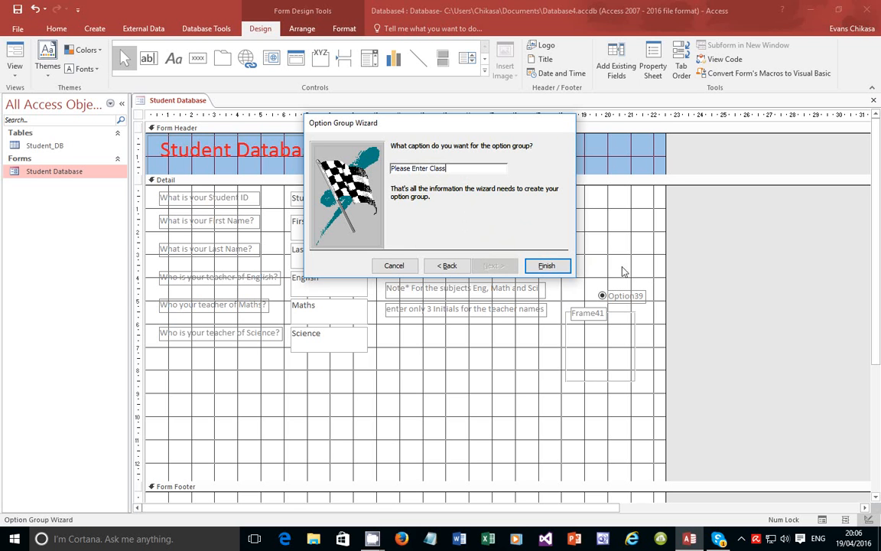
pyautogui.click(557, 268)
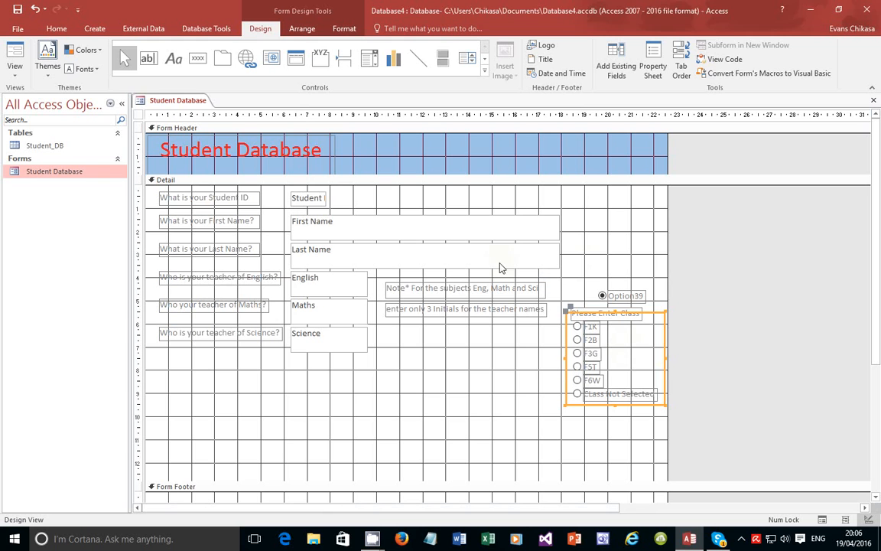
# Delete the leftover Option39 label and its stray radio button
pyautogui.click(627, 298)
pyautogui.press('Delete')
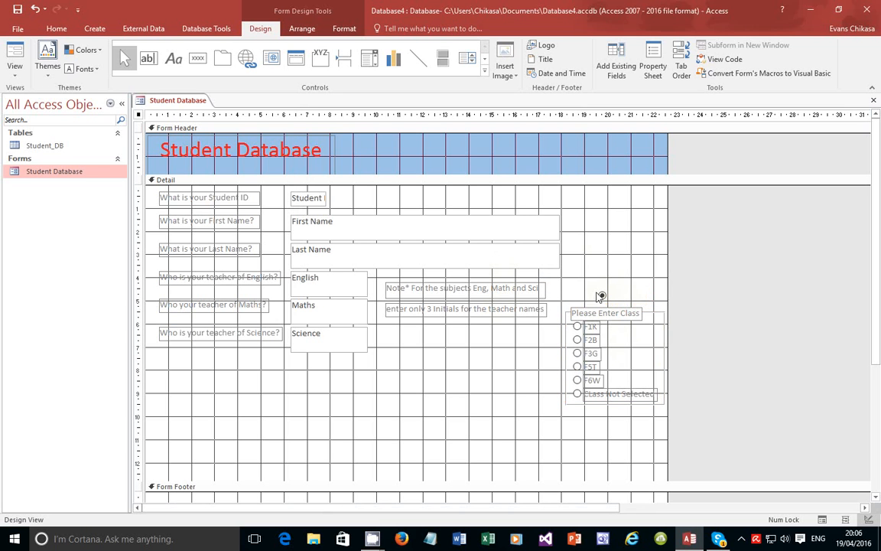
pyautogui.click(602, 296)
pyautogui.press('Delete')
# Move the whole Please Enter Class option group higher and widen the form's design area
pyautogui.click(611, 315)
pyautogui.click(650, 313)
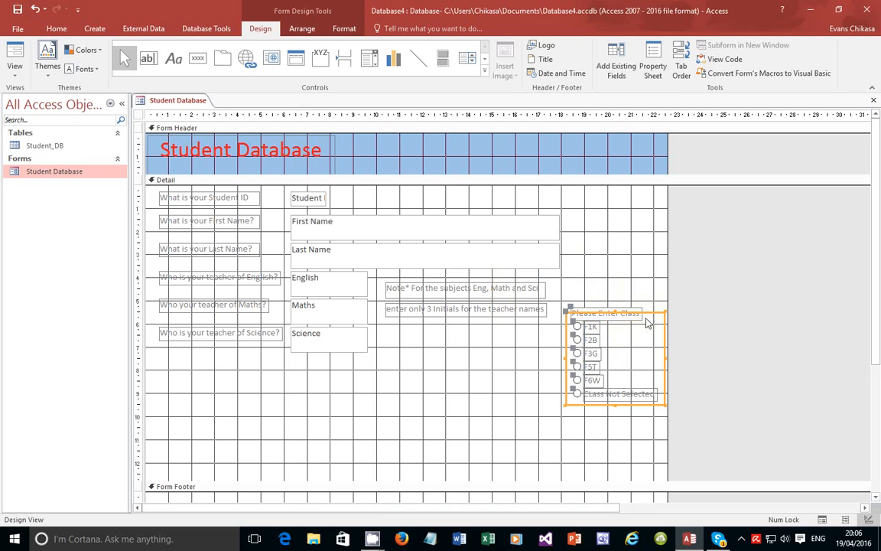
pyautogui.keyDown('shift'); pyautogui.click(621, 312); pyautogui.keyUp('shift')
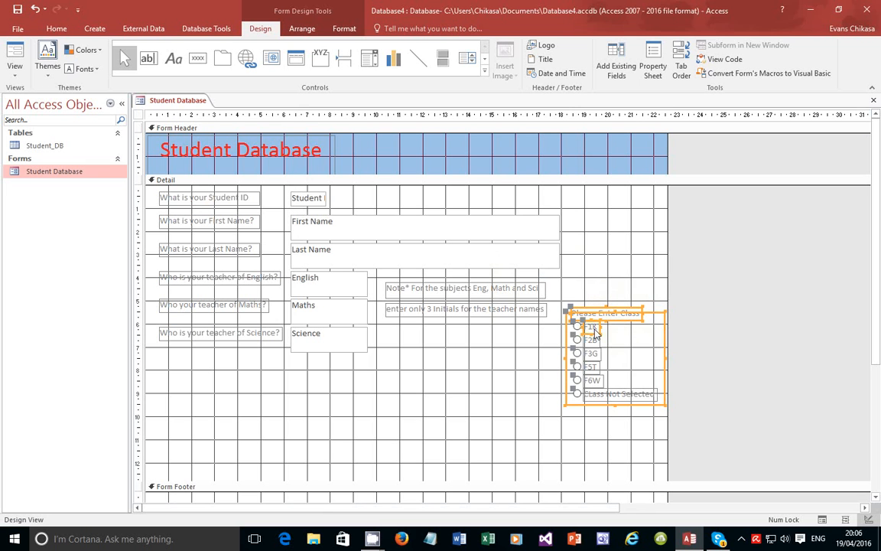
pyautogui.click(588, 304)
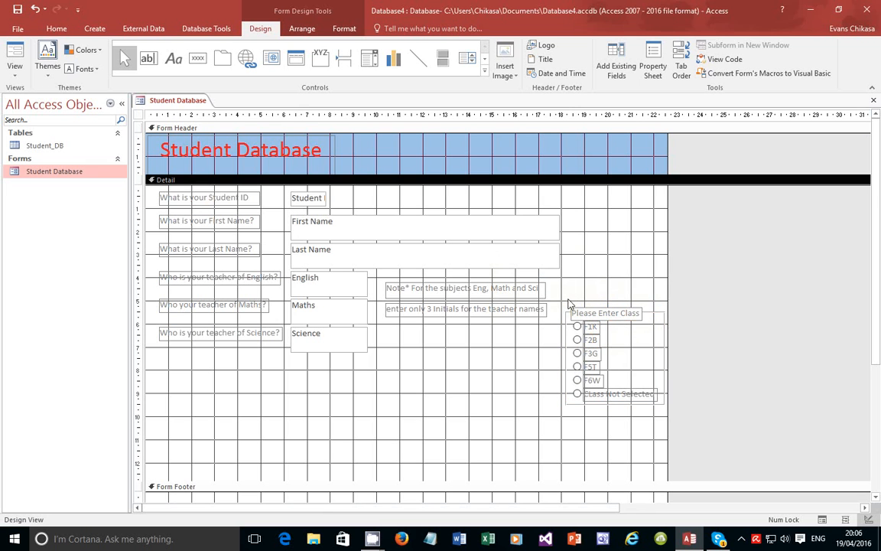
pyautogui.moveTo(560, 297); pyautogui.dragTo(561, 388)
pyautogui.moveTo(556, 299); pyautogui.dragTo(665, 417)
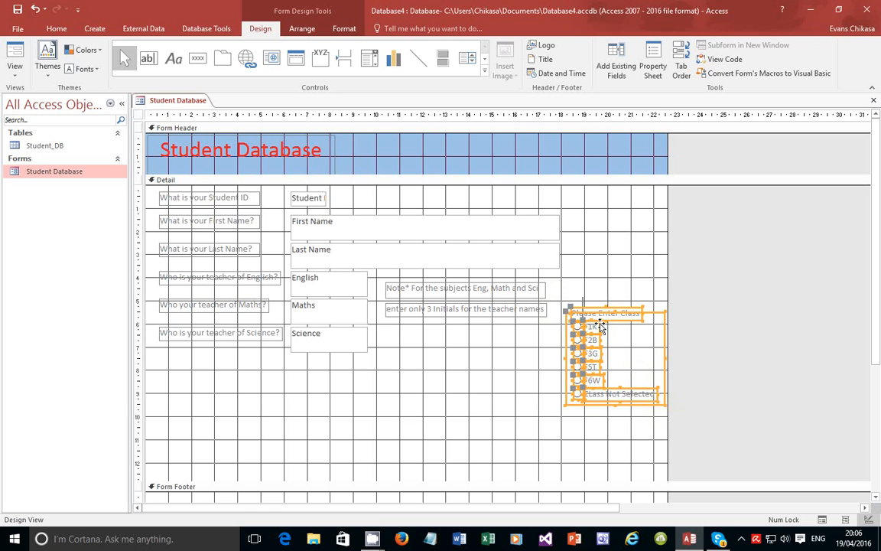
pyautogui.moveTo(649, 310); pyautogui.dragTo(639, 286)
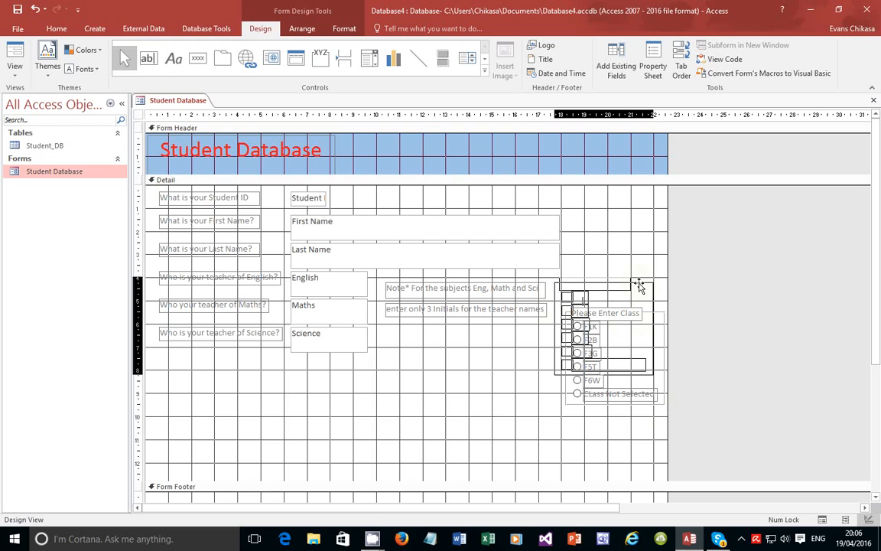
pyautogui.moveTo(638, 286); pyautogui.dragTo(635, 285)
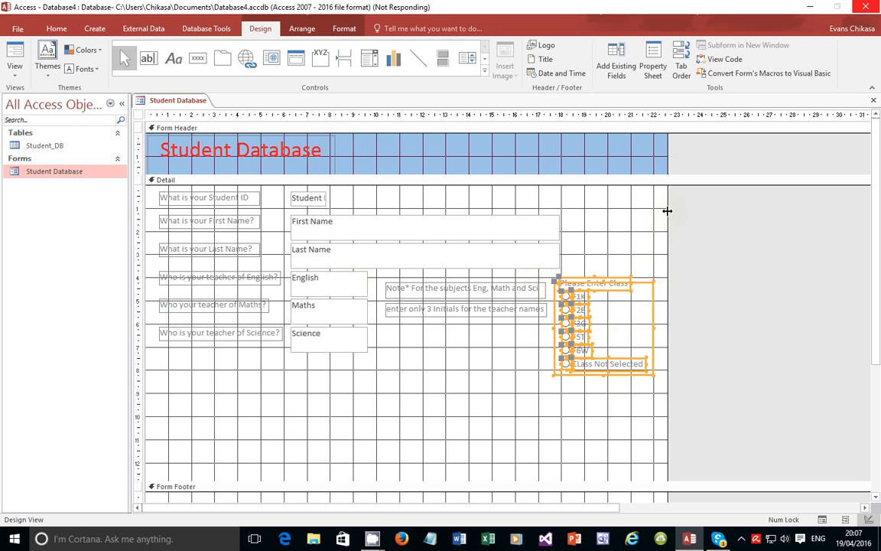
pyautogui.moveTo(666, 209); pyautogui.dragTo(723, 215)
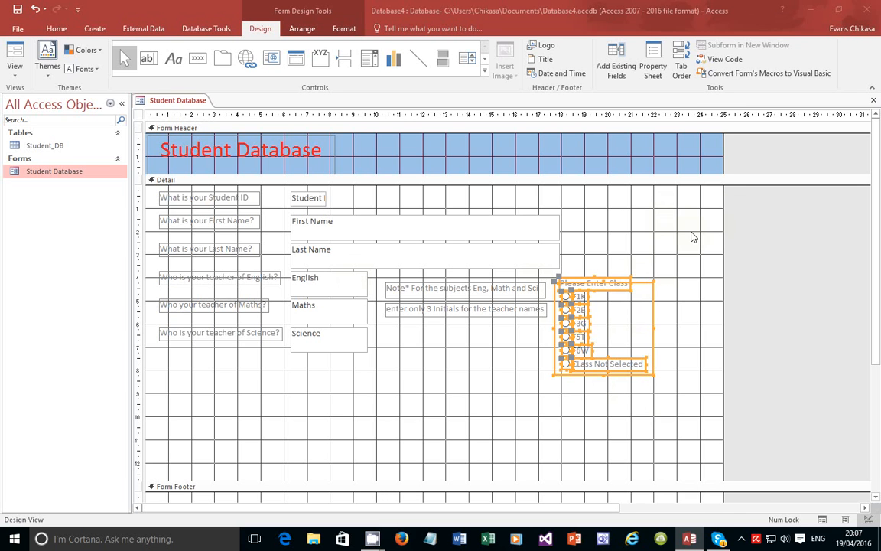
pyautogui.moveTo(625, 284); pyautogui.dragTo(644, 219)
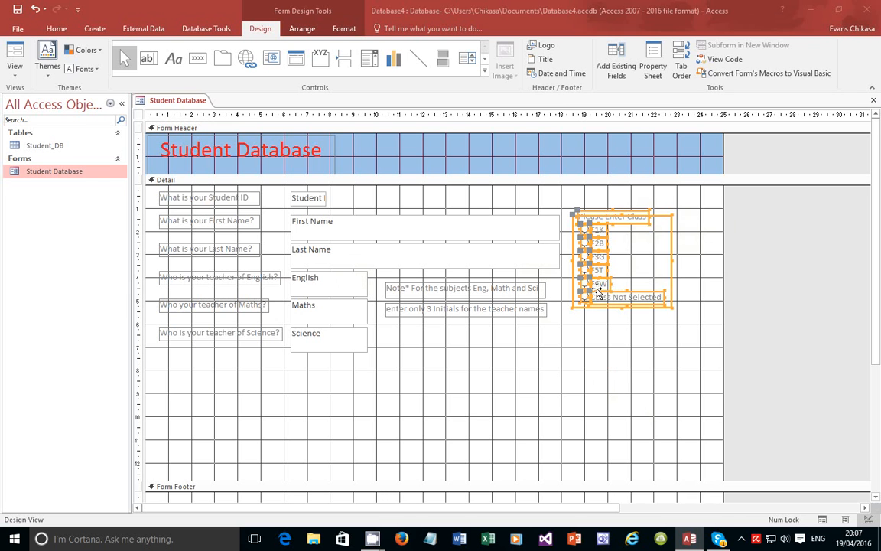
# Switch to Form View and select each class option from F1K through F6W
pyautogui.click(22, 74)
pyautogui.click(30, 91)
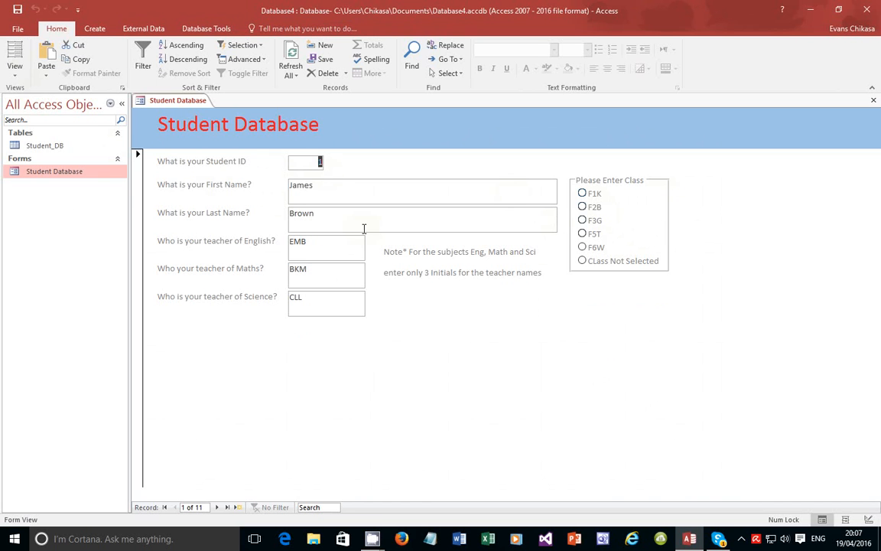
pyautogui.click(583, 193)
pyautogui.click(583, 207)
pyautogui.click(582, 220)
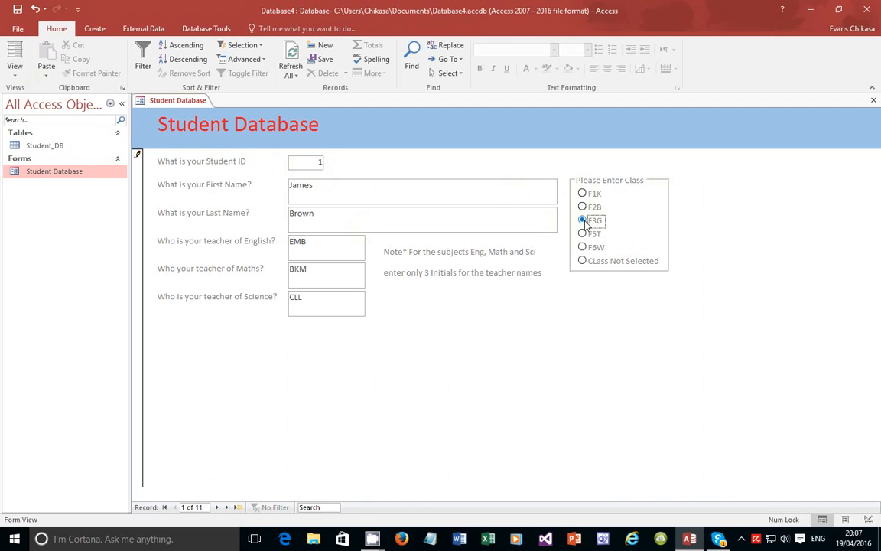
pyautogui.click(583, 234)
pyautogui.click(583, 247)
# Select CLass Not Selected, then step back through the options to end on F1K
pyautogui.click(583, 261)
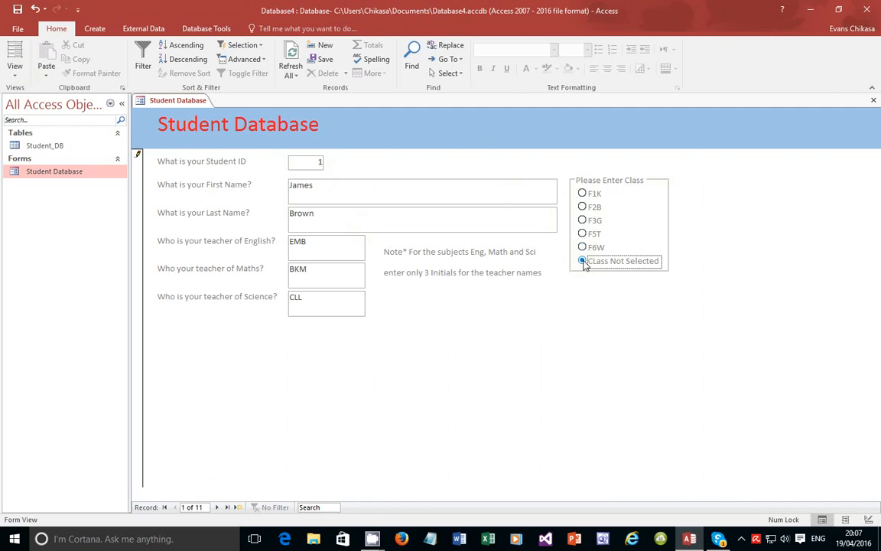
pyautogui.click(583, 247)
pyautogui.click(583, 233)
pyautogui.click(583, 220)
pyautogui.click(583, 206)
pyautogui.click(583, 194)
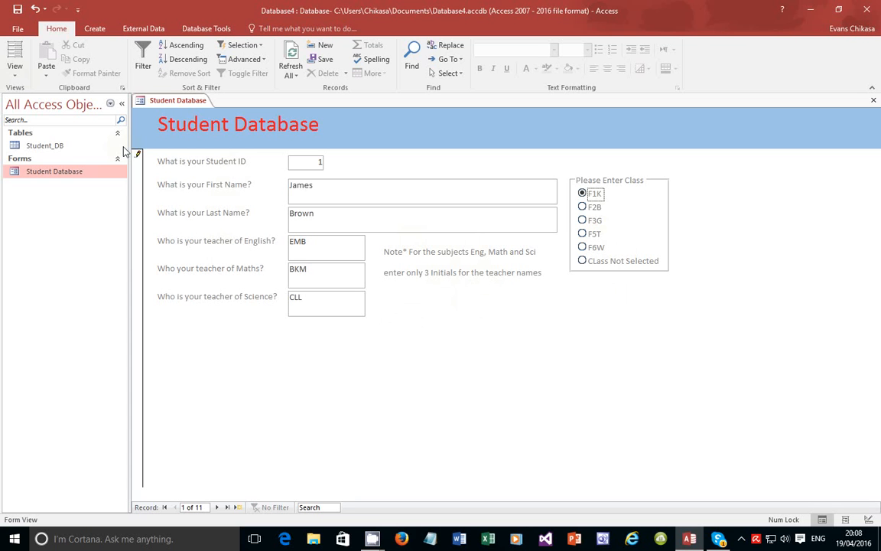
# In Design View, make both note labels red with 14-point text
pyautogui.click(16, 75)
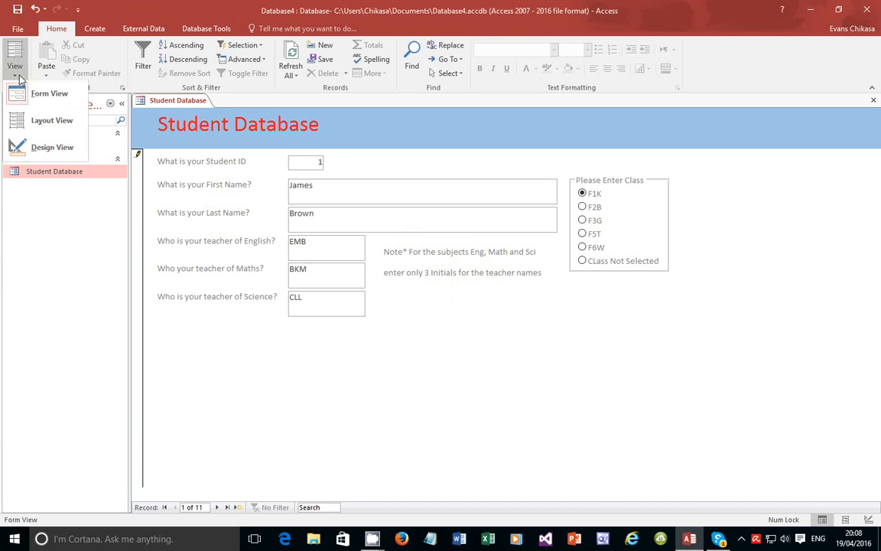
pyautogui.click(50, 148)
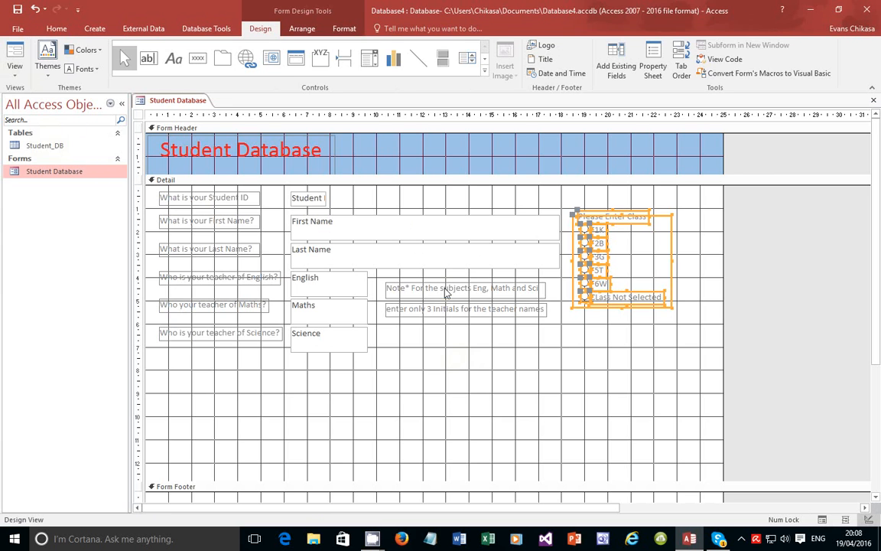
pyautogui.click(445, 299)
pyautogui.keyDown('shift'); pyautogui.click(444, 309); pyautogui.keyUp('shift')
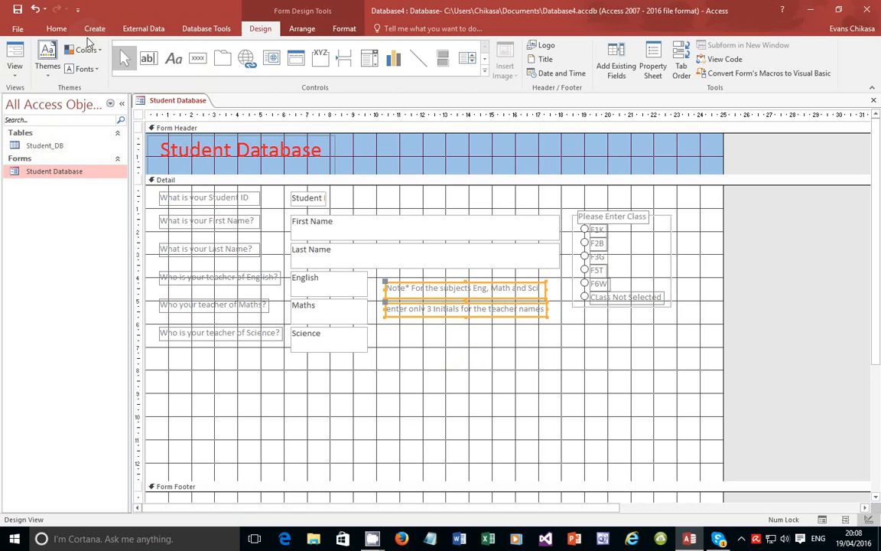
pyautogui.click(341, 31)
pyautogui.click(142, 69)
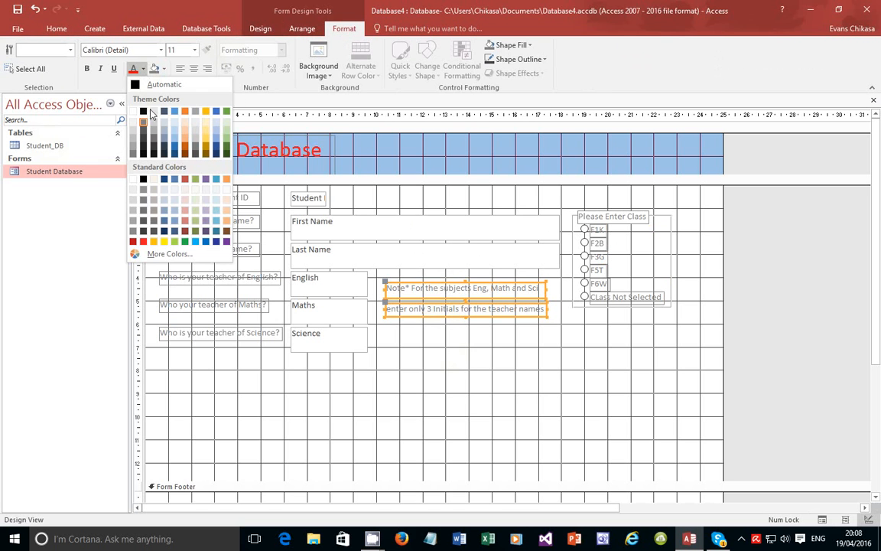
pyautogui.click(133, 240)
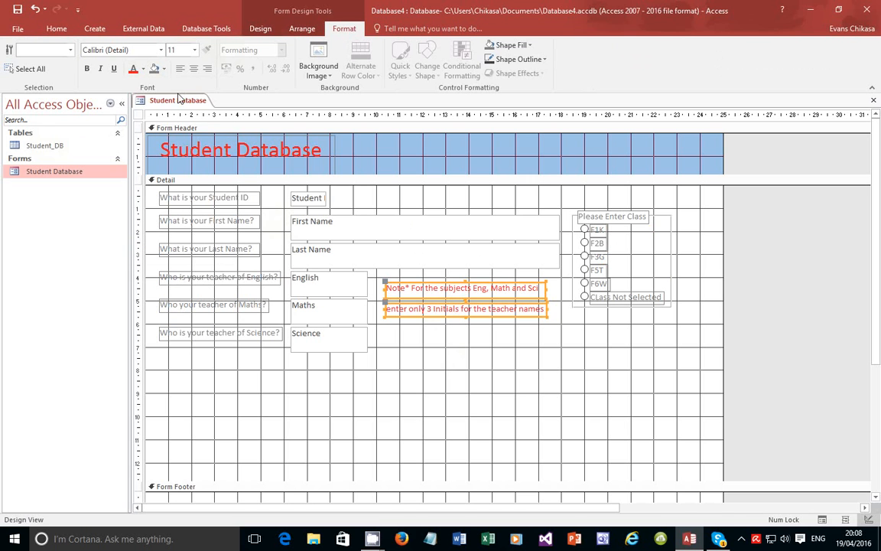
pyautogui.click(194, 49)
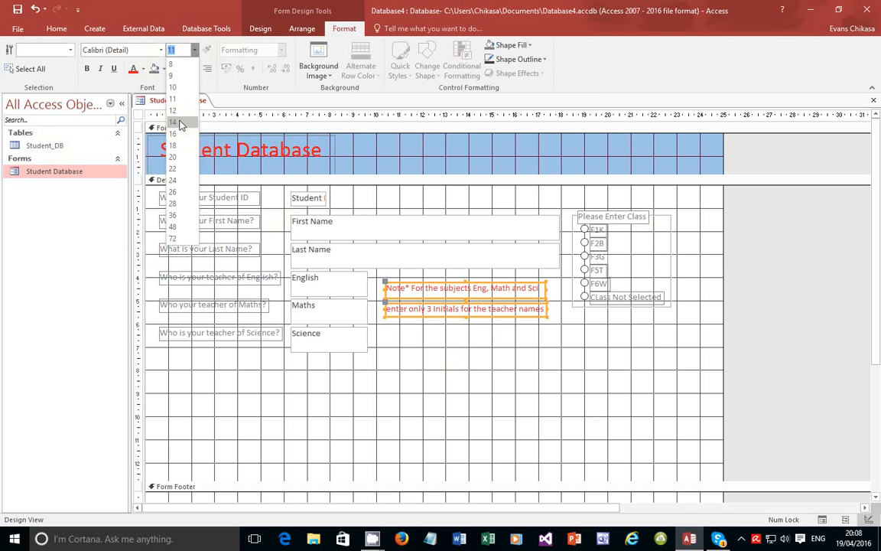
pyautogui.click(174, 118)
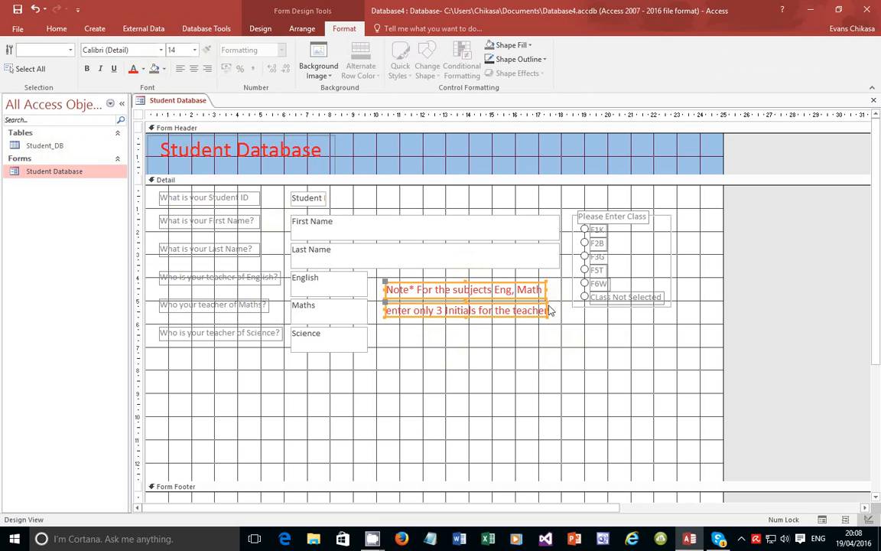
# Widen and reposition the second note label so its full text shows
pyautogui.moveTo(545, 305); pyautogui.dragTo(547, 302)
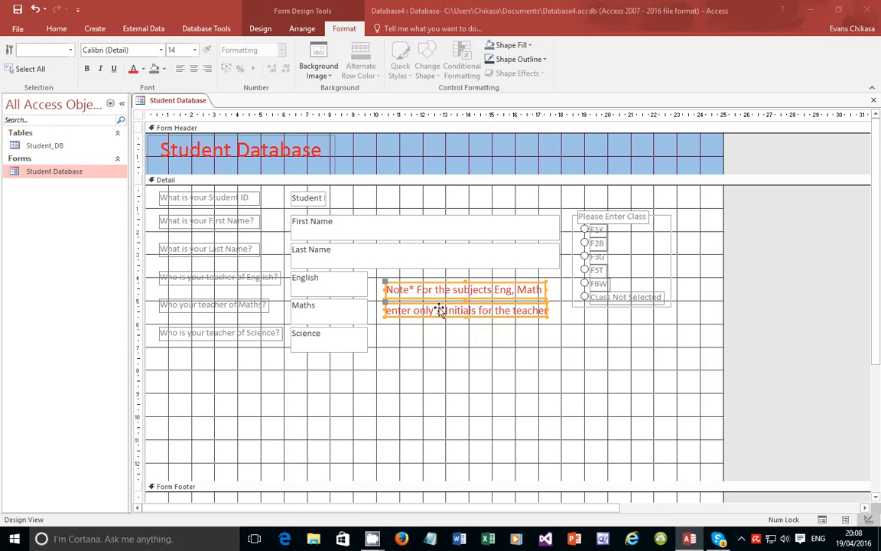
pyautogui.click(496, 348)
pyautogui.click(450, 311)
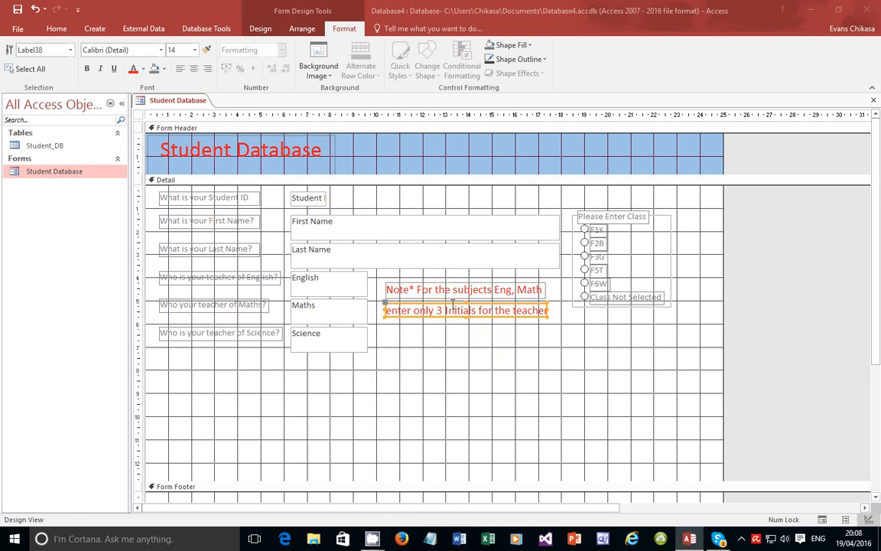
pyautogui.moveTo(546, 310); pyautogui.dragTo(570, 310)
pyautogui.moveTo(497, 304); pyautogui.dragTo(481, 304)
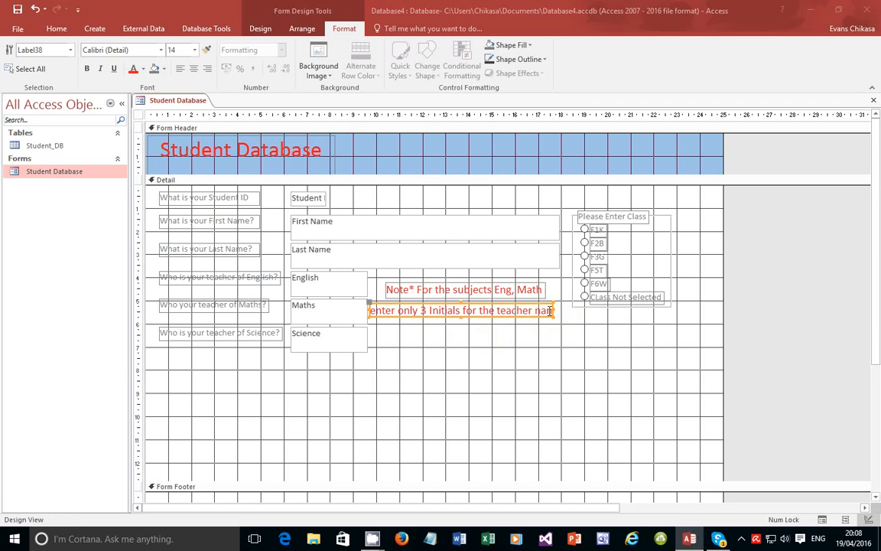
pyautogui.moveTo(553, 309); pyautogui.dragTo(563, 308)
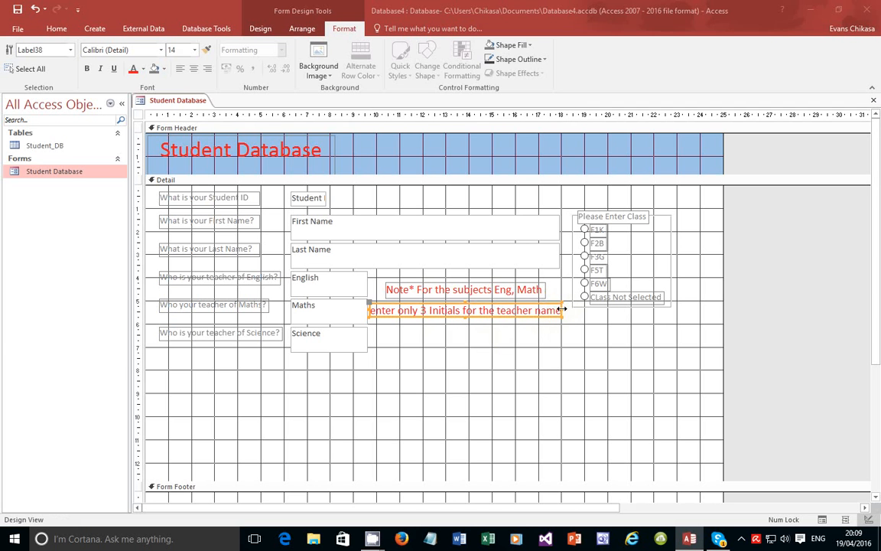
pyautogui.doubleClick(496, 311)
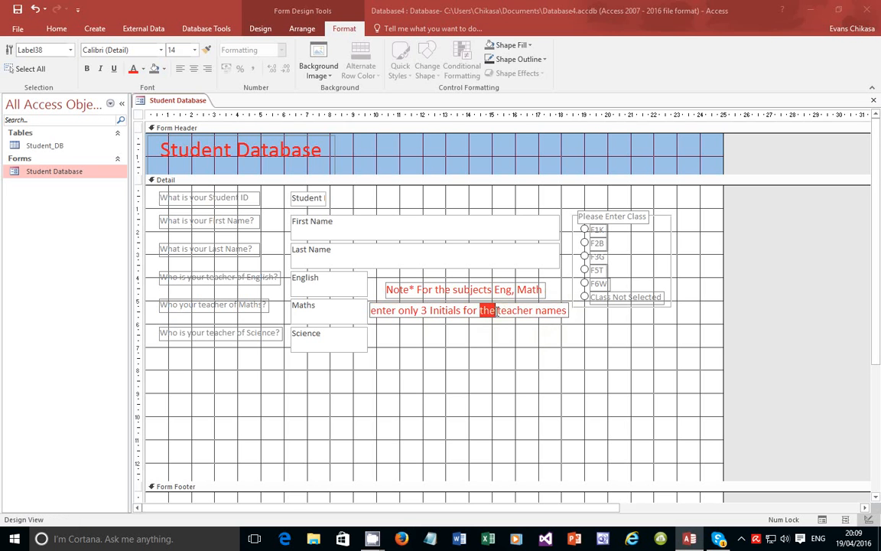
pyautogui.click(514, 331)
# Set the second note label to 12-point, shrink it to fit, and return to Form View
pyautogui.click(515, 314)
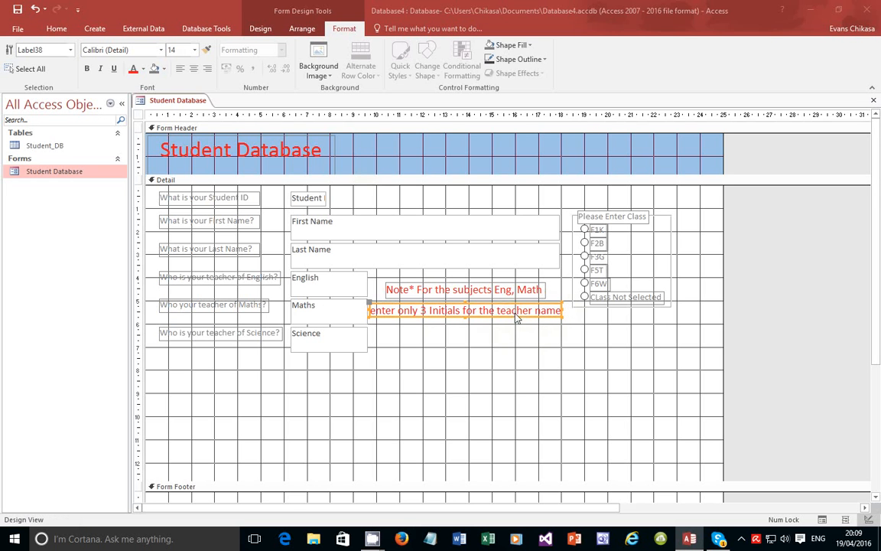
pyautogui.click(194, 50)
pyautogui.click(164, 108)
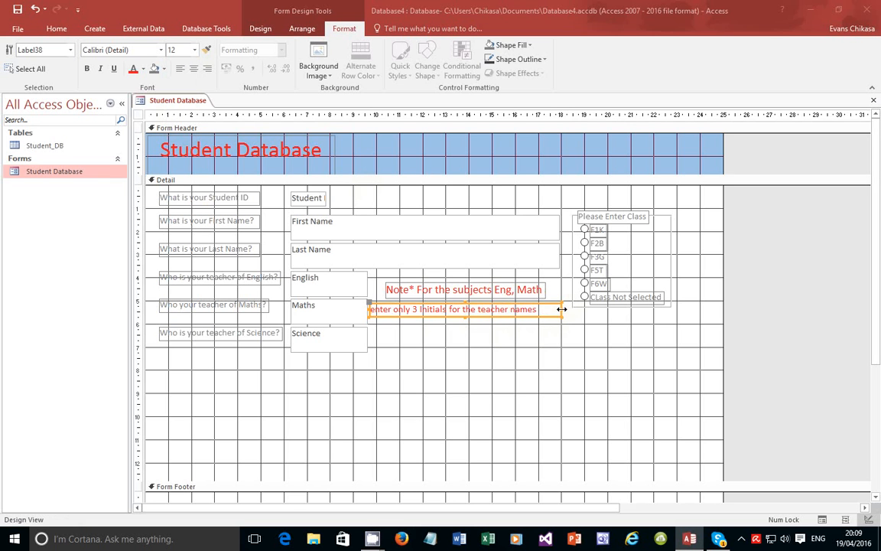
pyautogui.moveTo(561, 309); pyautogui.dragTo(544, 309)
pyautogui.moveTo(483, 306); pyautogui.dragTo(497, 307)
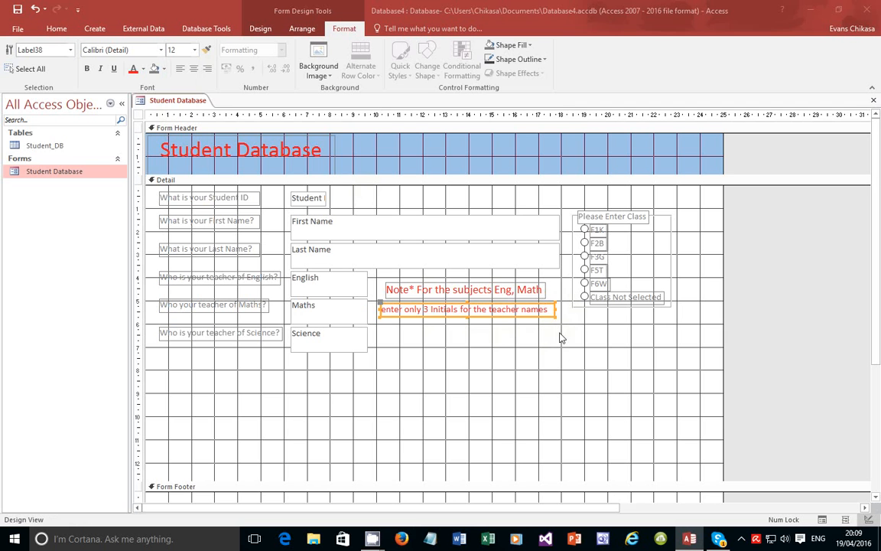
pyautogui.click(61, 30)
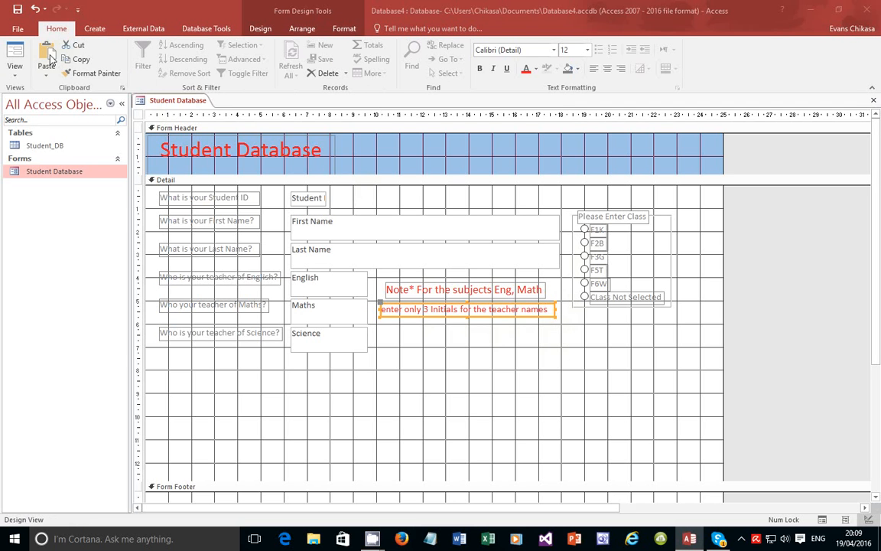
pyautogui.click(24, 74)
pyautogui.click(31, 90)
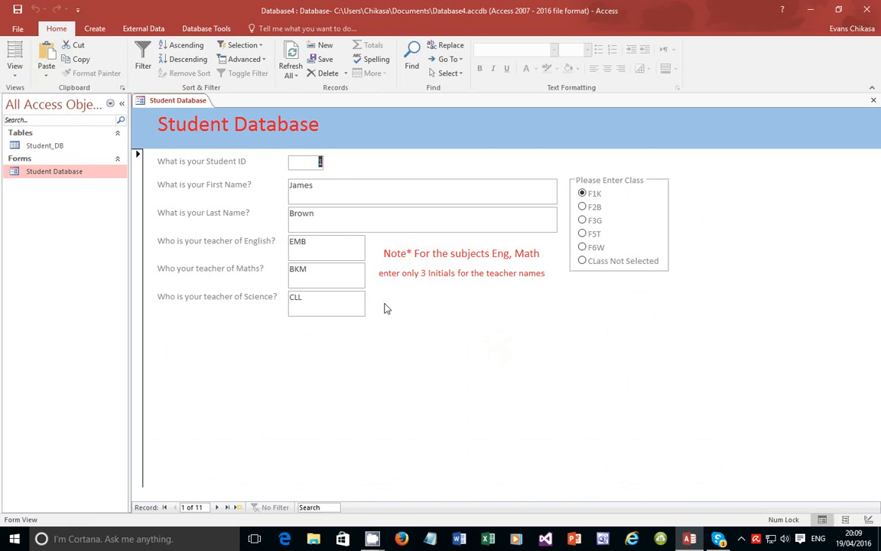
pyautogui.click(16, 74)
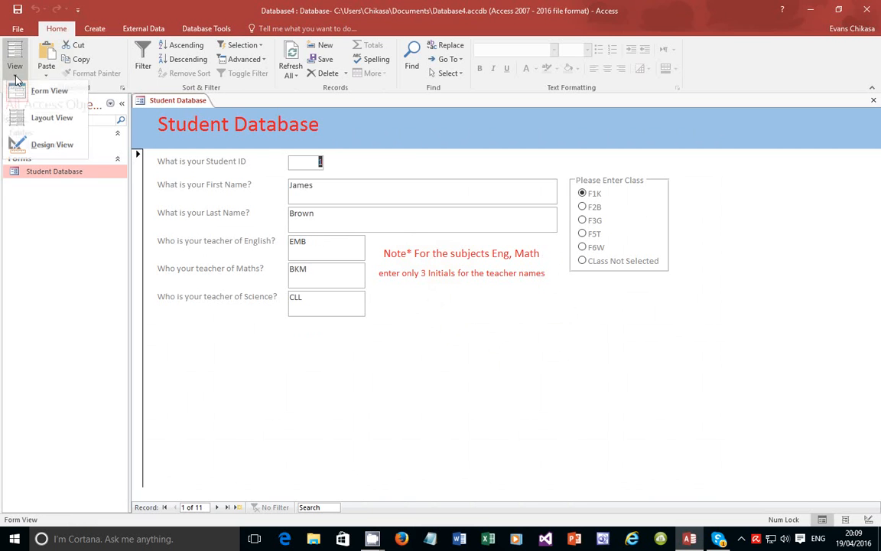
pyautogui.click(60, 149)
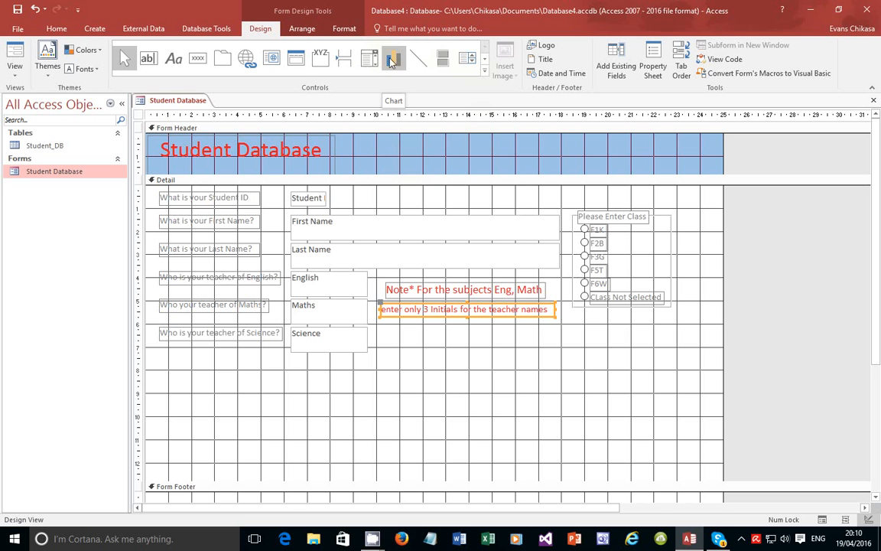
# Place a combo box near the top of the form, choosing to type its list values
pyautogui.click(369, 58)
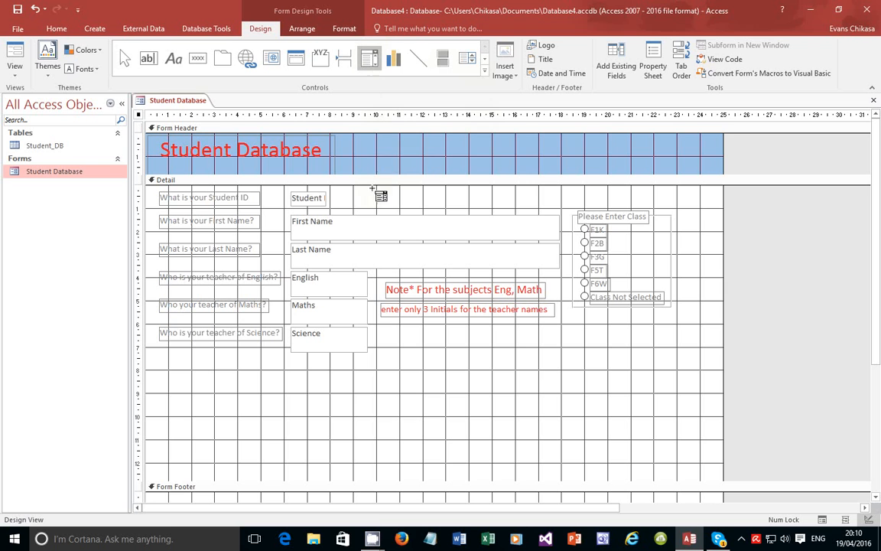
pyautogui.click(347, 197)
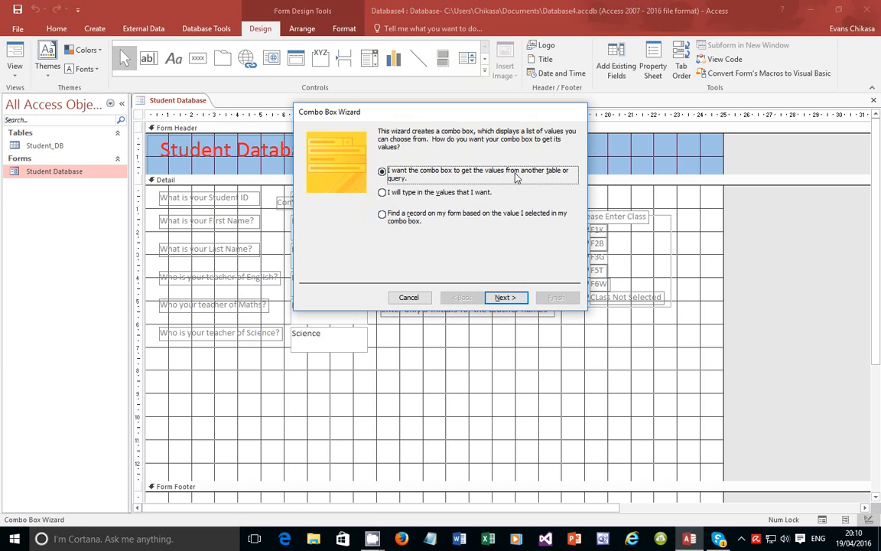
pyautogui.click(419, 193)
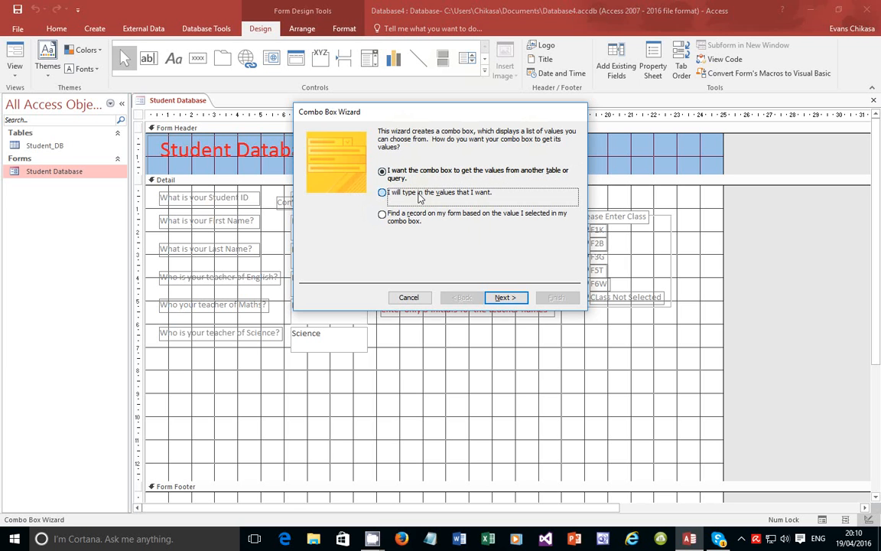
pyautogui.click(508, 298)
# Enter Male and Female as the list values, label the combo box Gender, and finish
pyautogui.click(334, 204)
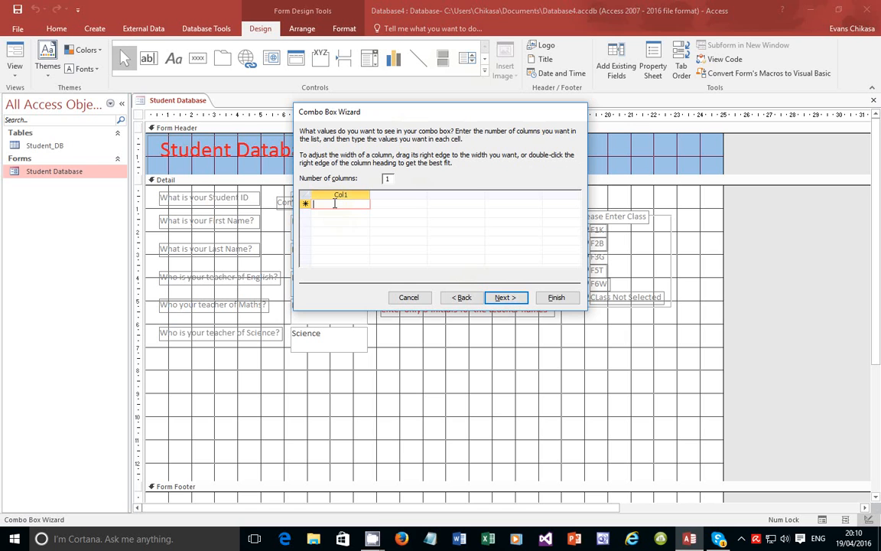
pyautogui.write('A')
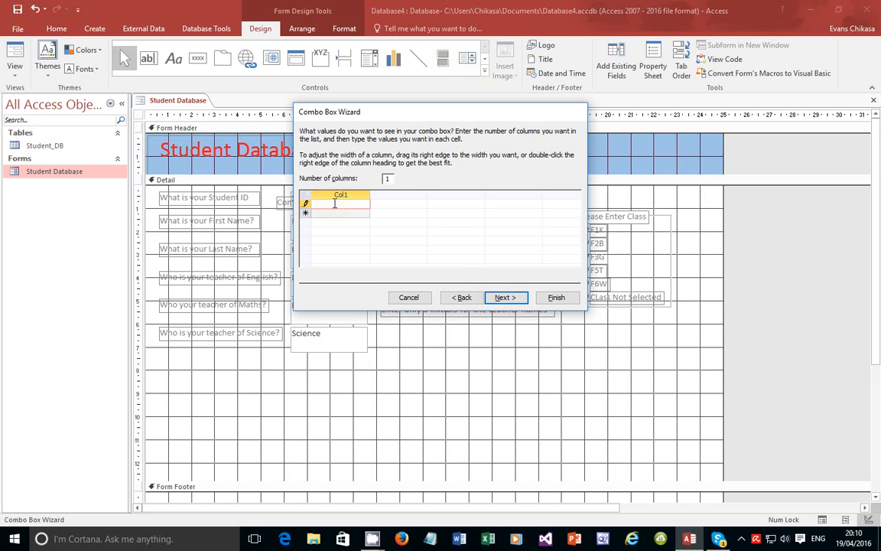
pyautogui.write('ale')
pyautogui.press('Return')
pyautogui.write('Female')
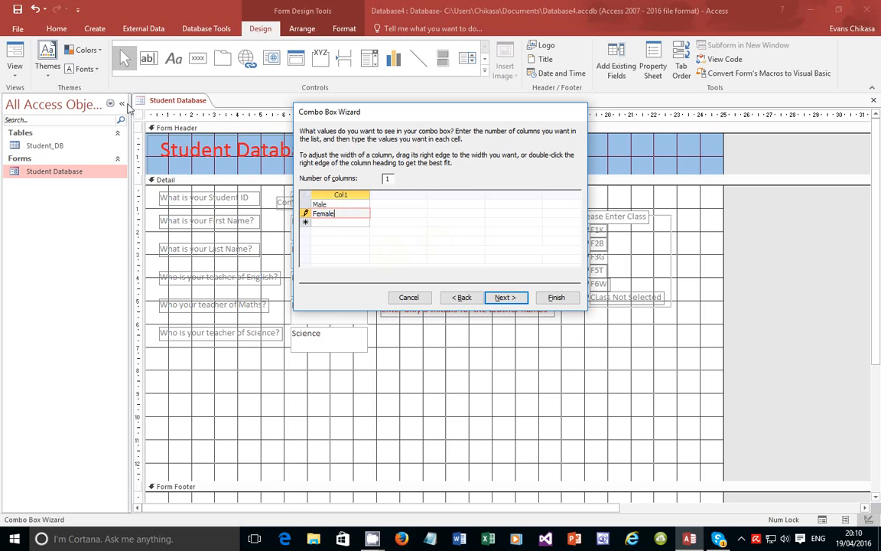
pyautogui.click(505, 298)
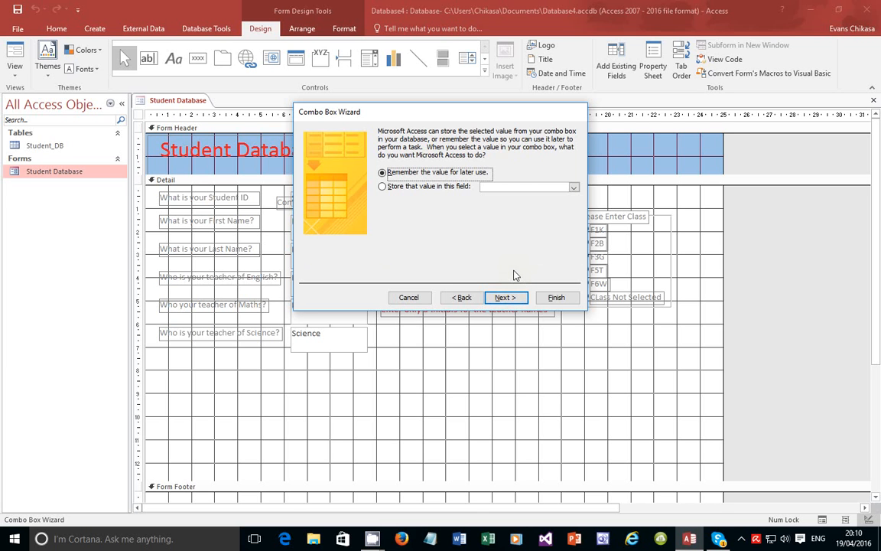
pyautogui.click(508, 297)
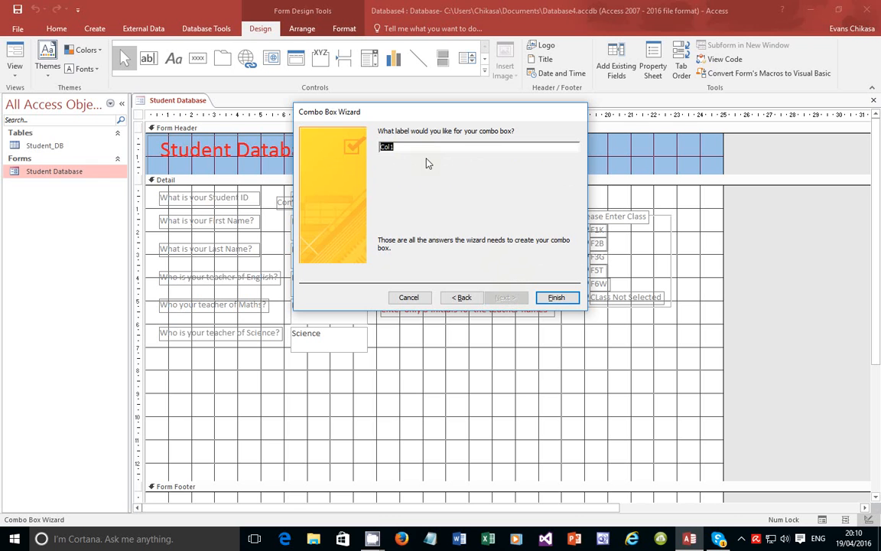
pyautogui.write('Gender')
pyautogui.click(560, 301)
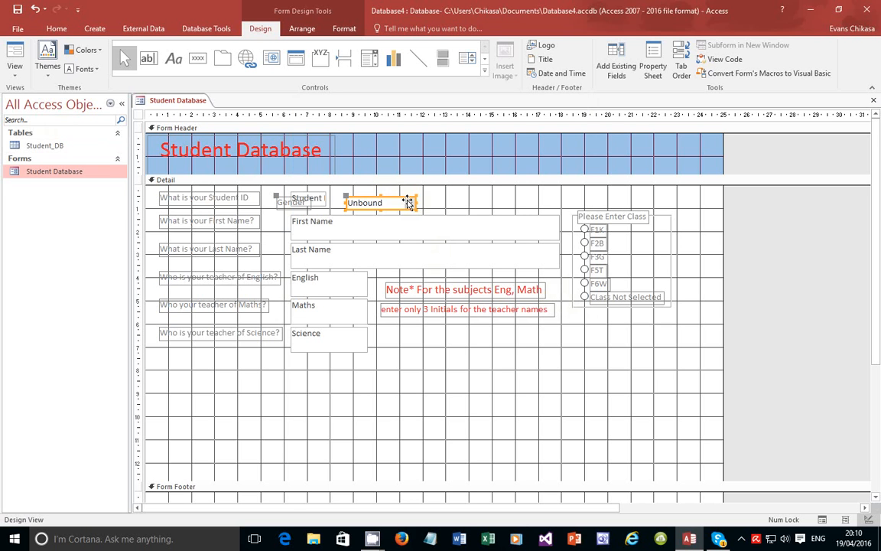
# Save the Student Database form's changes and close it
pyautogui.doubleClick(44, 145)
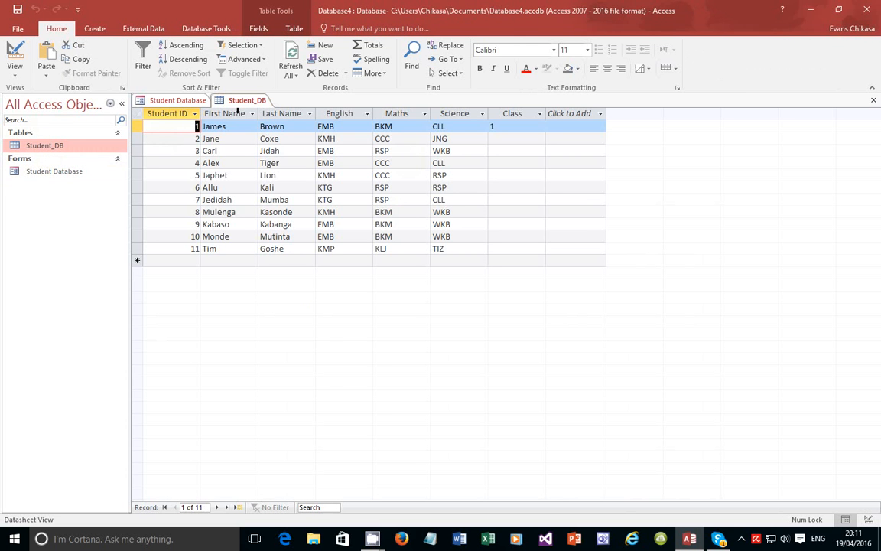
pyautogui.click(177, 100)
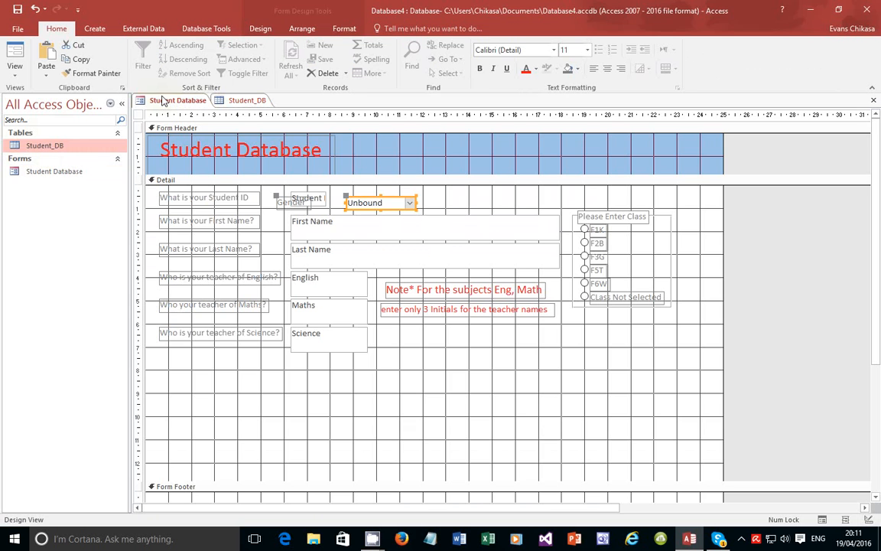
pyautogui.click(17, 10)
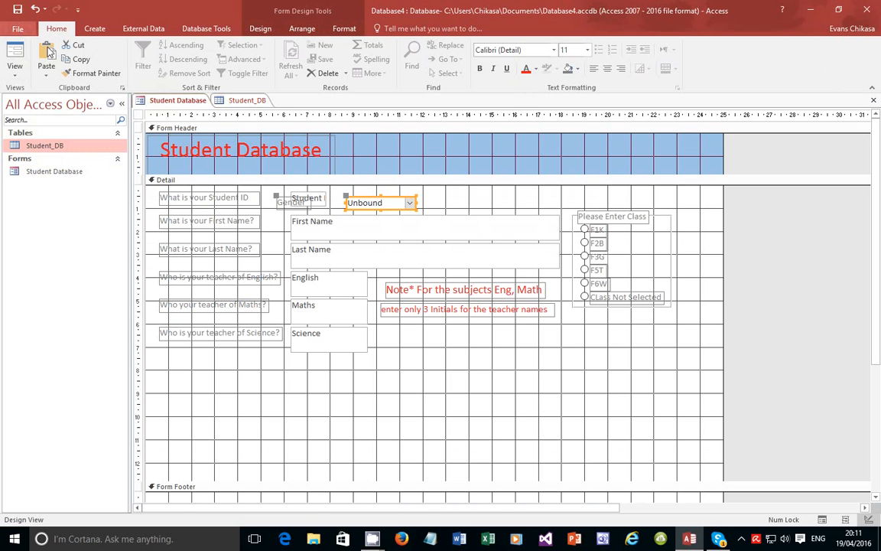
pyautogui.click(873, 100)
# Open Student_DB in Design View, undoing a blank row inserted above Last Name
pyautogui.click(14, 69)
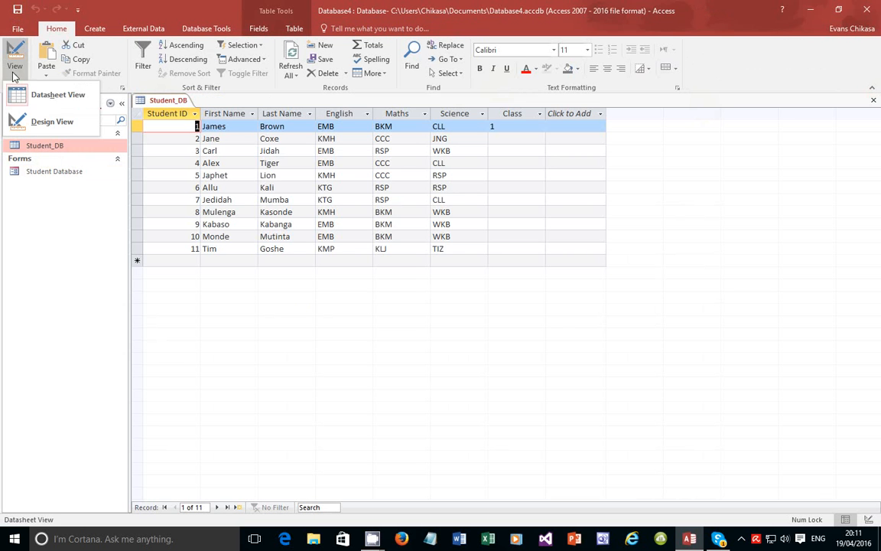
pyautogui.click(47, 121)
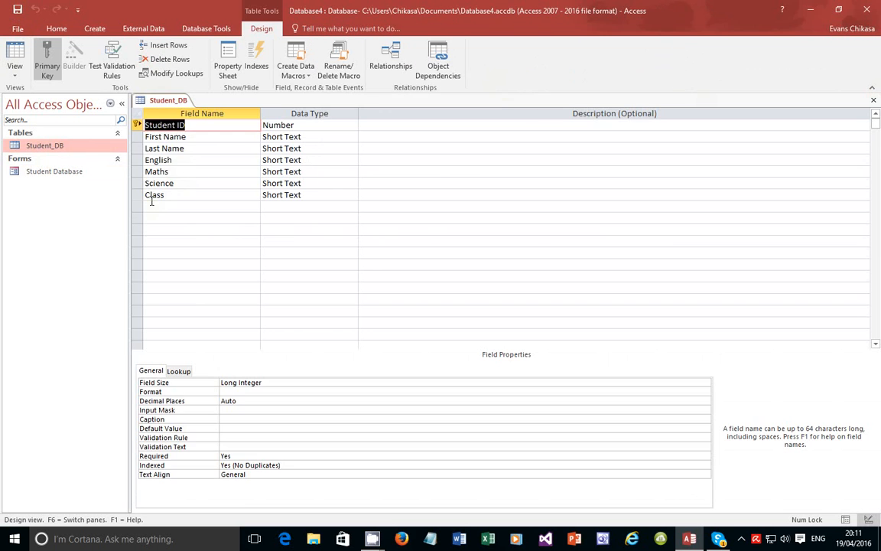
pyautogui.click(152, 196)
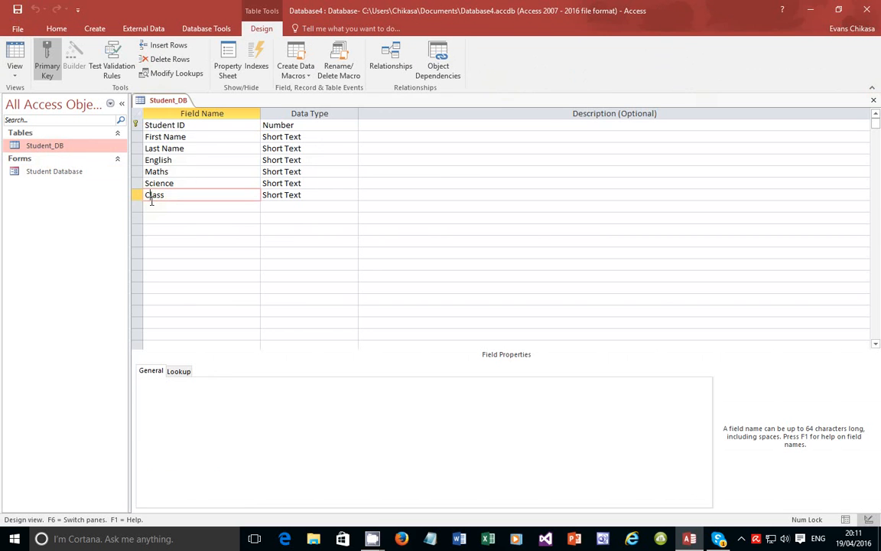
pyautogui.rightClick(139, 148)
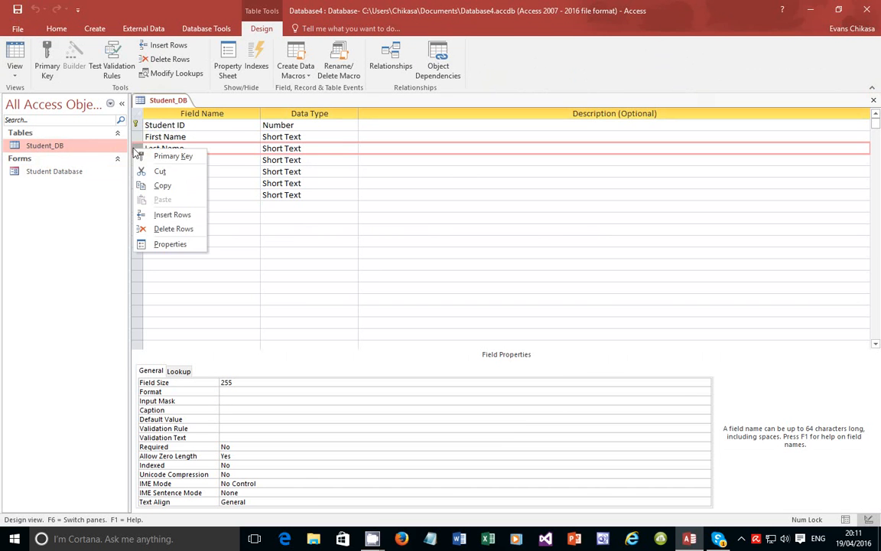
pyautogui.click(169, 216)
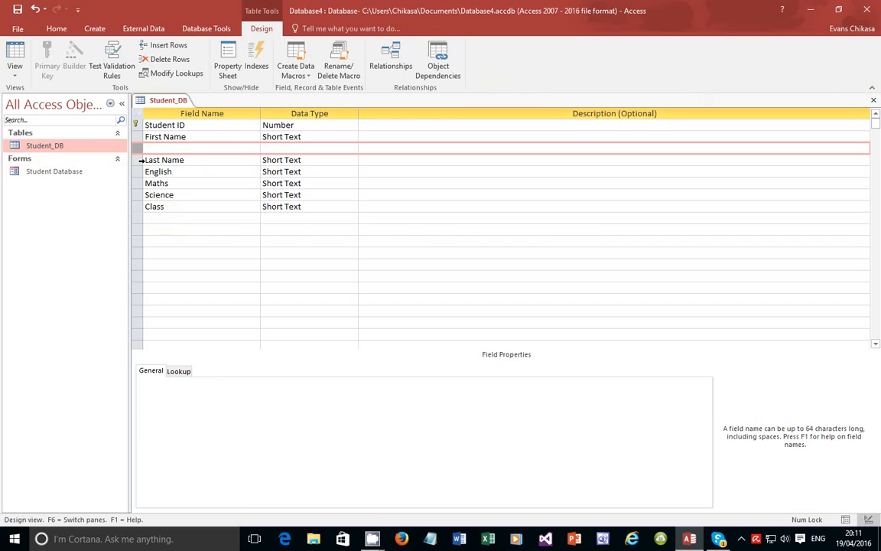
pyautogui.hotkey('ctrl', 'z')
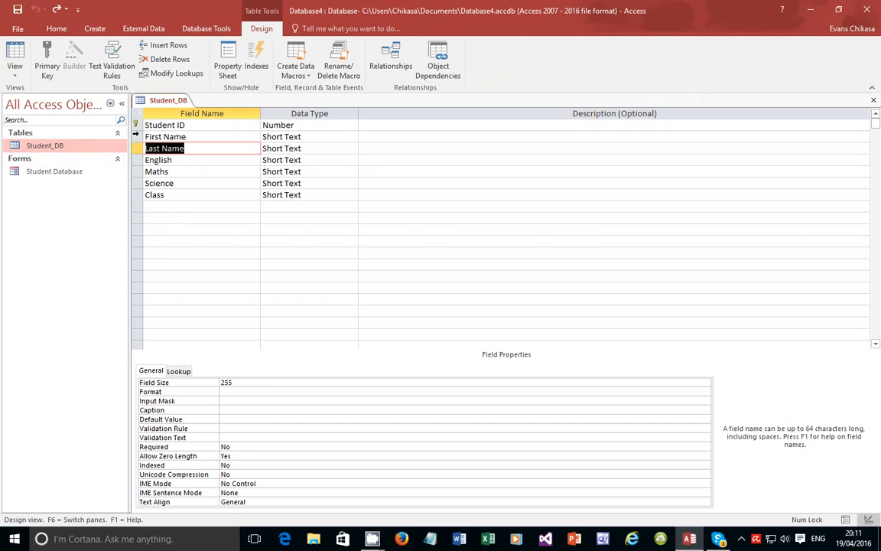
# Insert a Gender field of type Short Text above the English field
pyautogui.rightClick(137, 161)
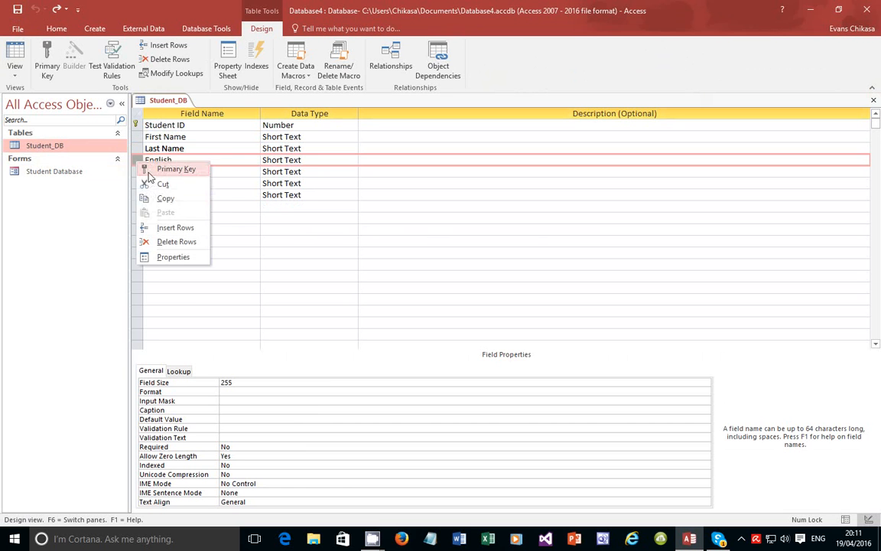
pyautogui.click(165, 228)
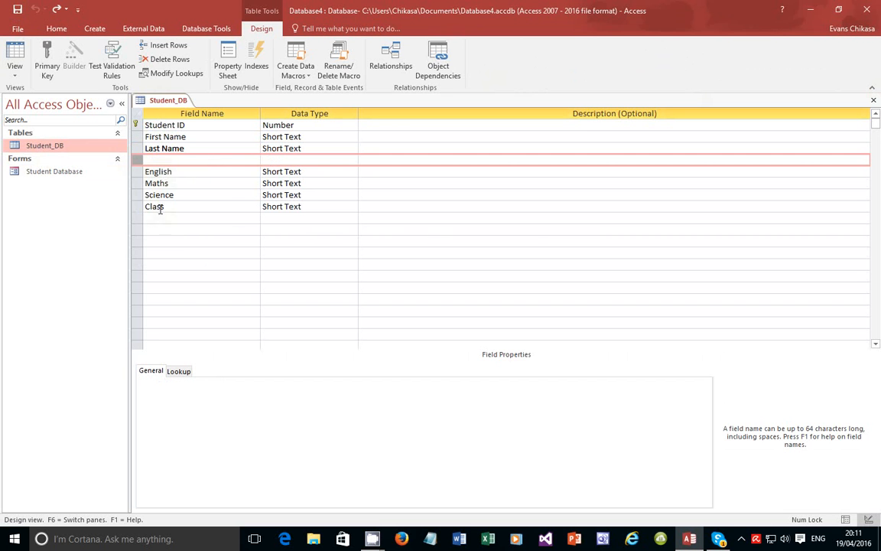
pyautogui.click(161, 163)
pyautogui.write('Gender')
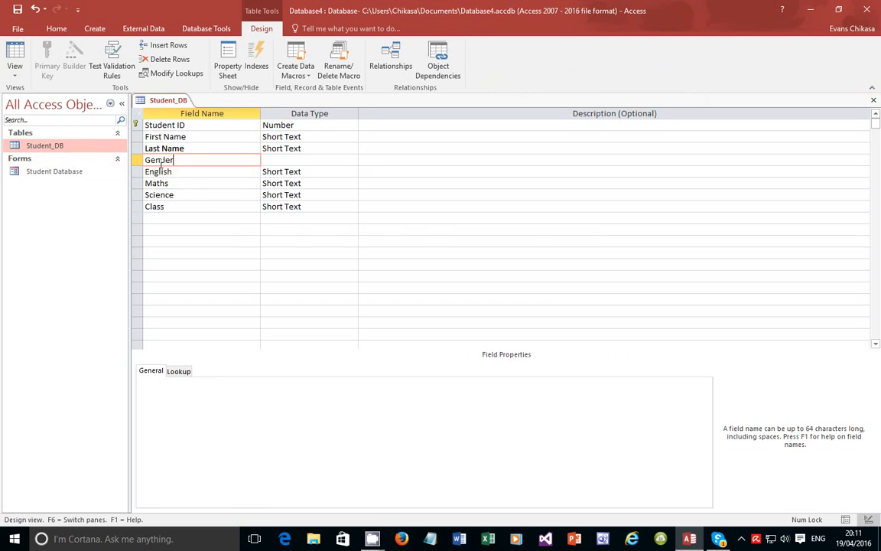
pyautogui.click(306, 161)
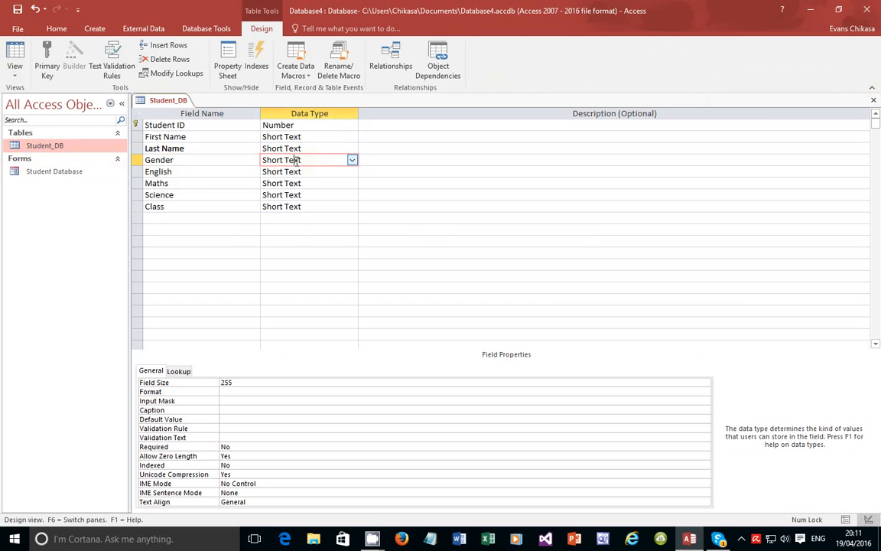
pyautogui.click(352, 161)
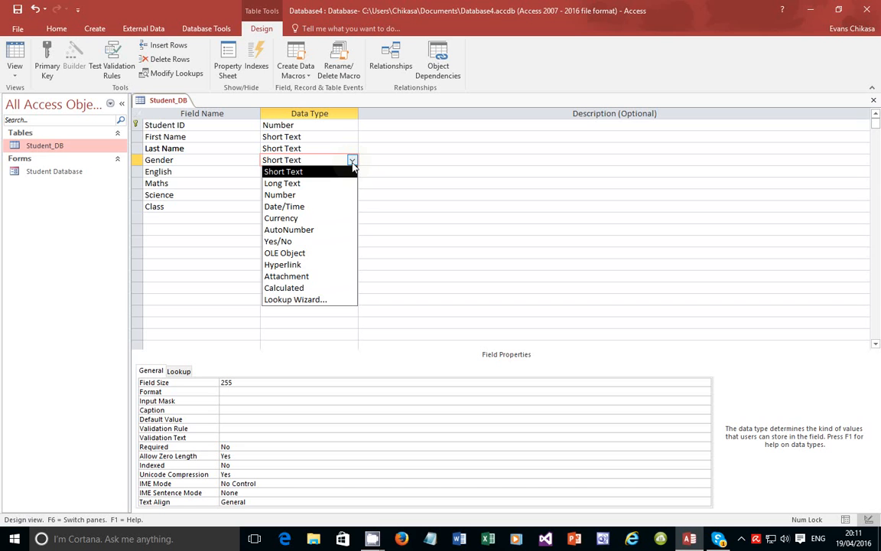
pyautogui.click(353, 165)
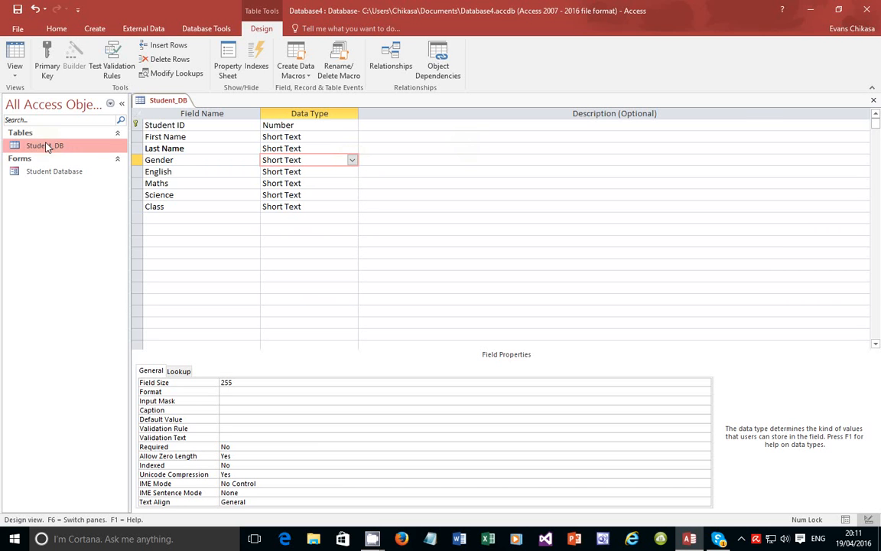
# Change the Gender field's Field Size from 255 to 6
pyautogui.click(244, 383)
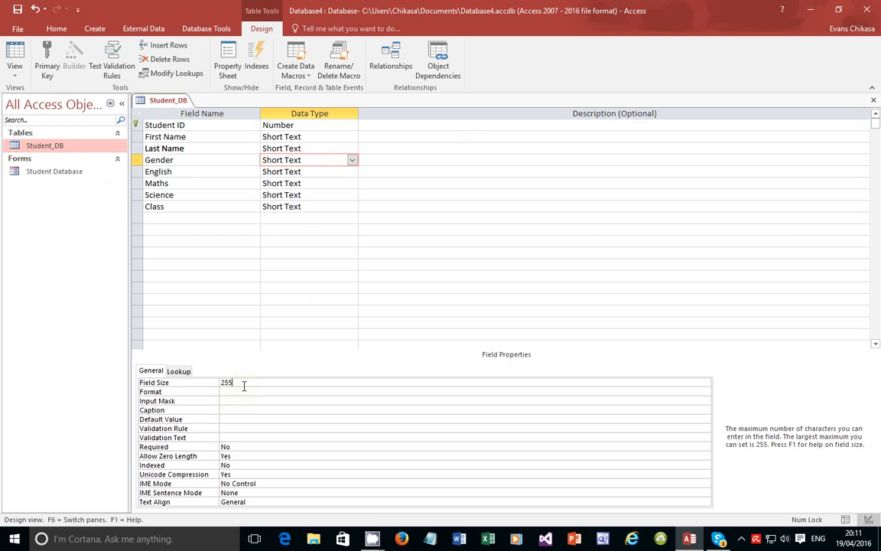
pyautogui.doubleClick(244, 383)
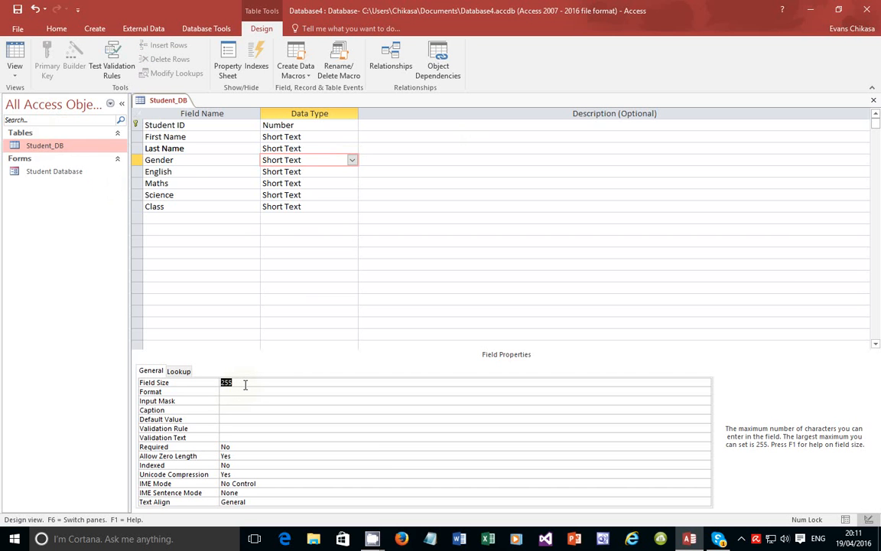
pyautogui.write('6')
# Open the Validation Rule expression builder and cancel it without adding a rule
pyautogui.click(241, 429)
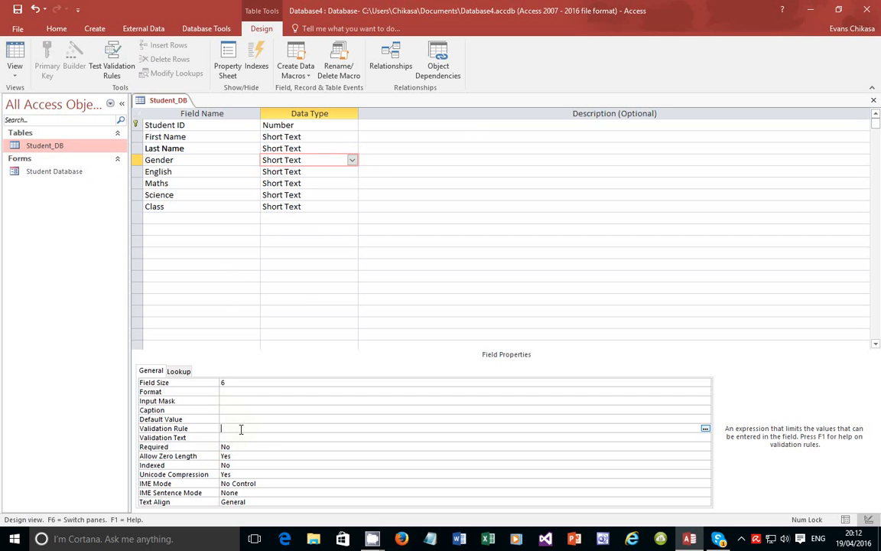
pyautogui.click(705, 429)
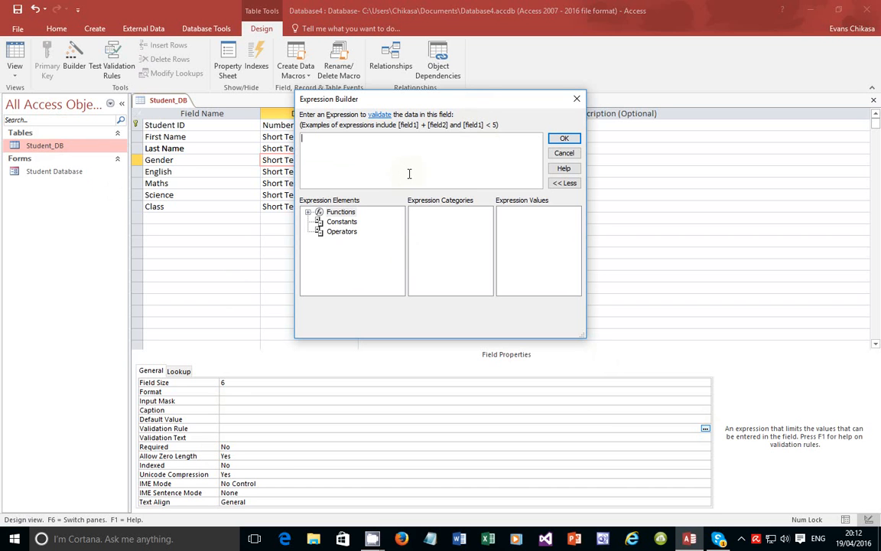
pyautogui.click(570, 154)
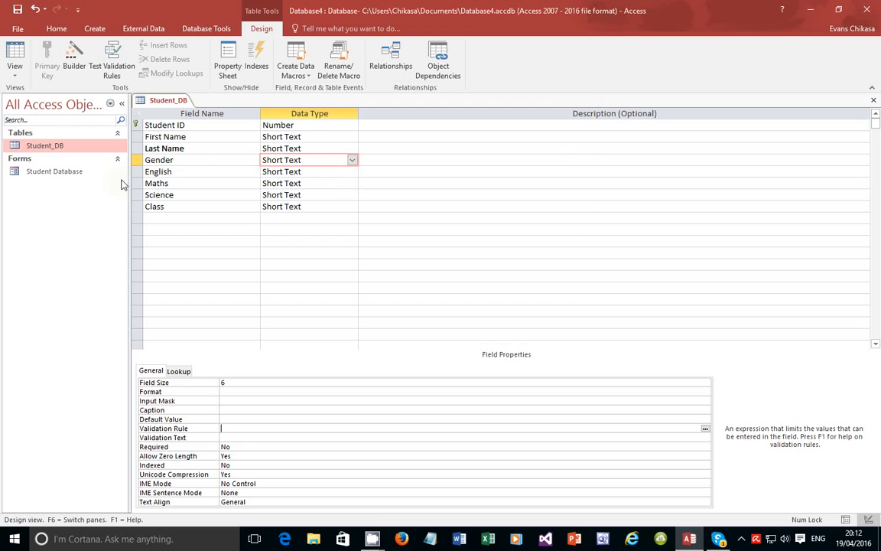
# Rename Gender to Age with Number data type and open Expression Builder for its validation rule
pyautogui.doubleClick(168, 159)
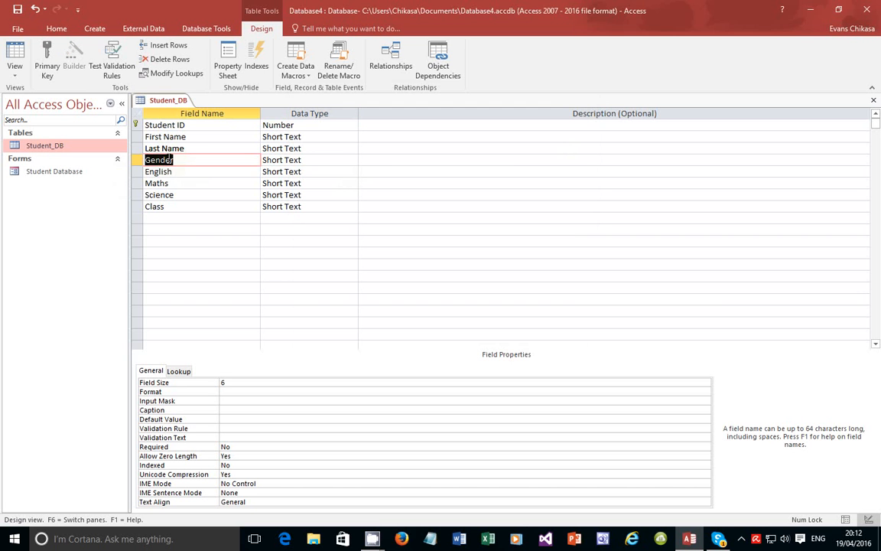
pyautogui.write('Age')
pyautogui.click(321, 161)
pyautogui.click(352, 159)
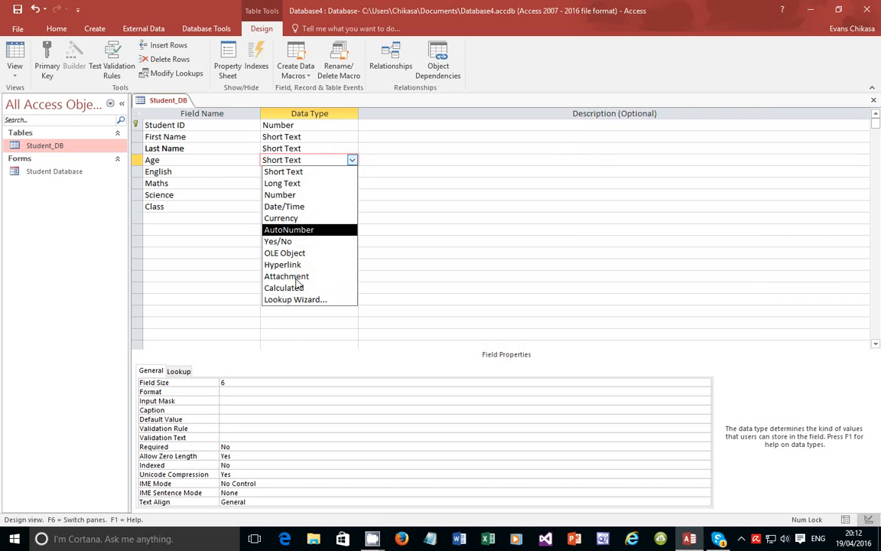
pyautogui.click(280, 195)
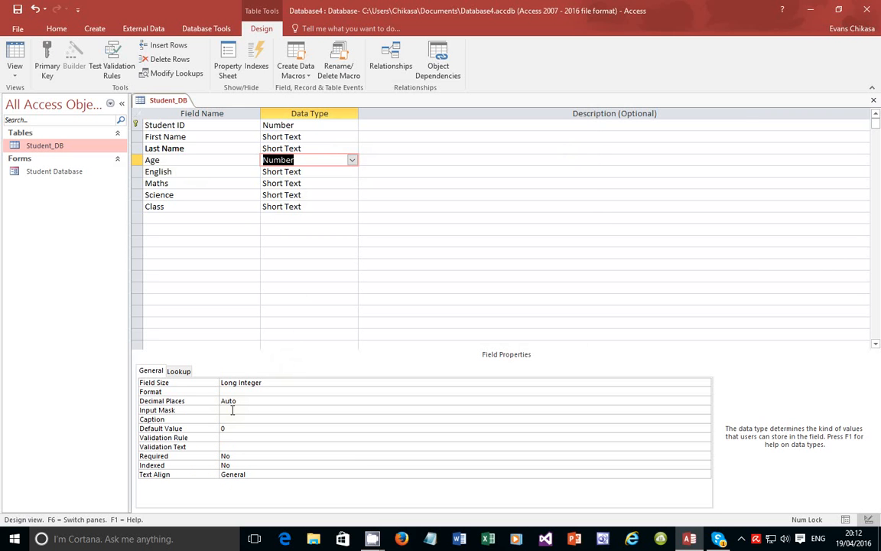
pyautogui.click(246, 437)
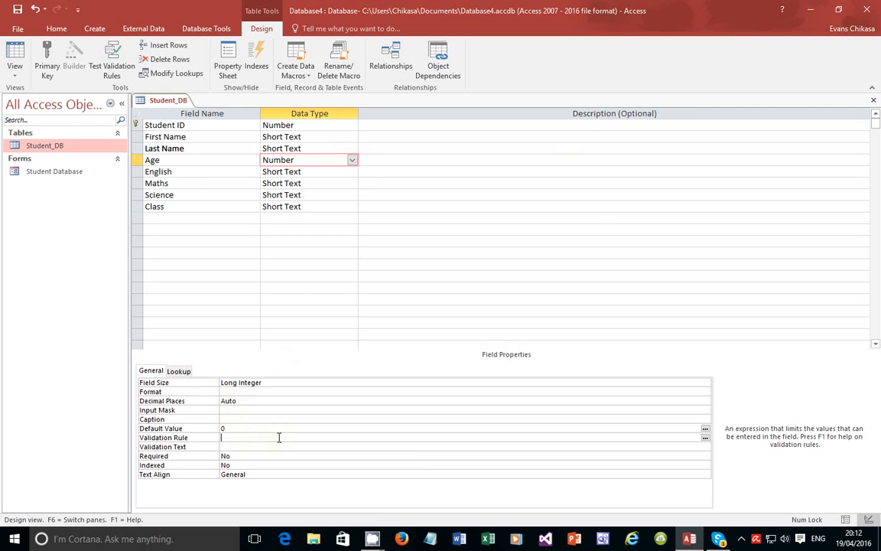
pyautogui.click(705, 438)
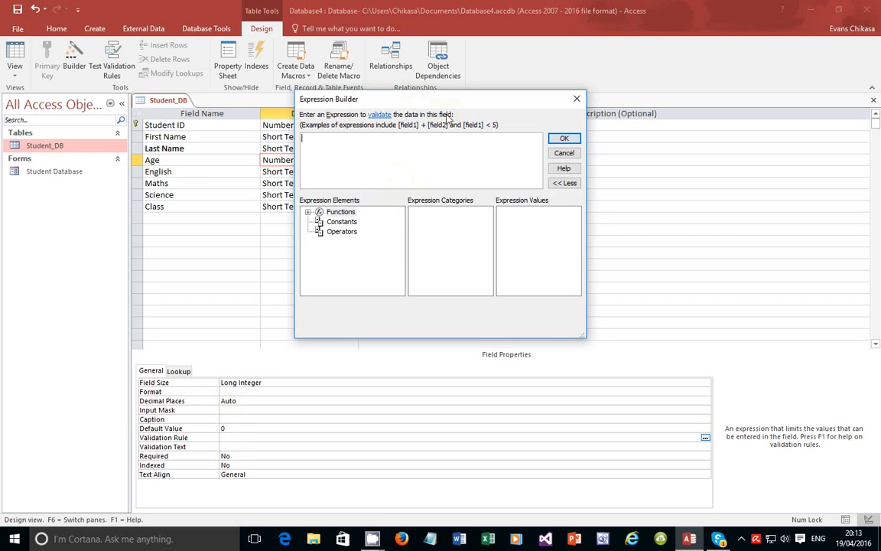
# Enter the expression Age>0 AND Age<100 in Expression Builder and confirm it as the rule
pyautogui.moveTo(378, 99); pyautogui.dragTo(535, 110)
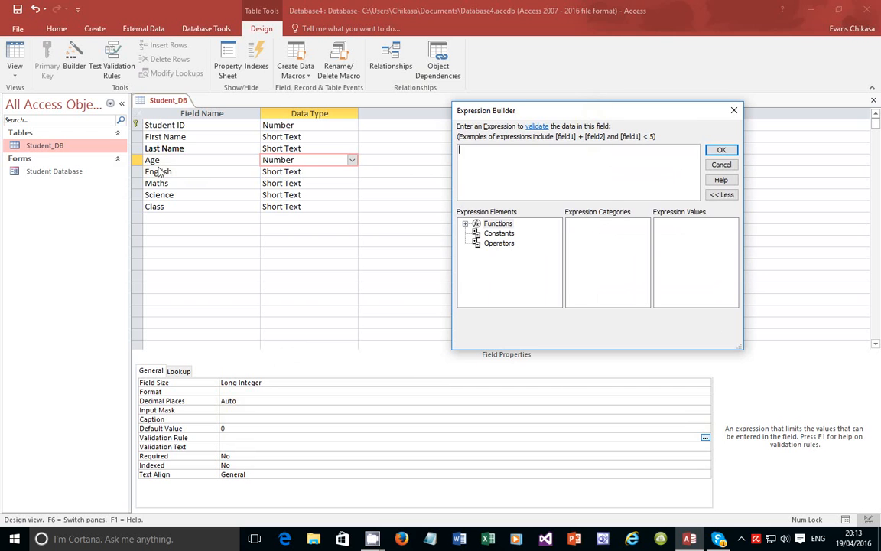
pyautogui.write('Age>0 AND A')
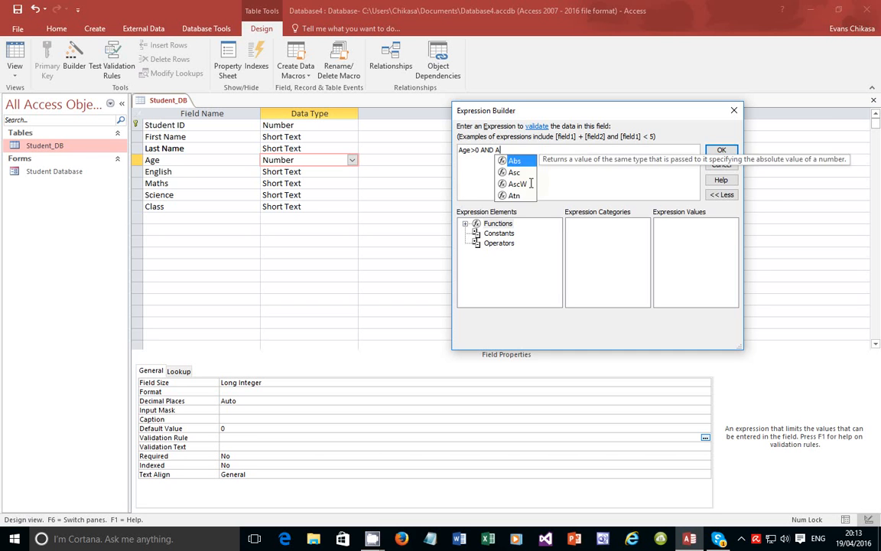
pyautogui.write('ge<100')
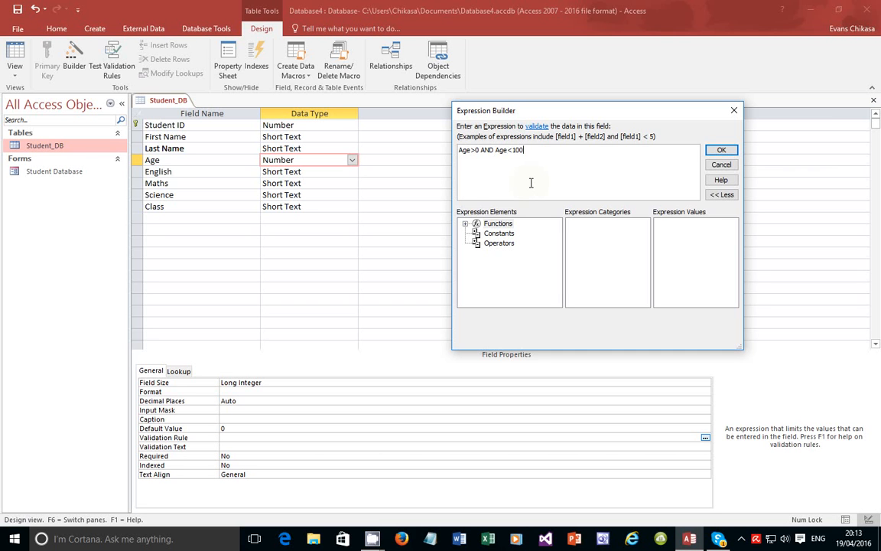
pyautogui.click(466, 225)
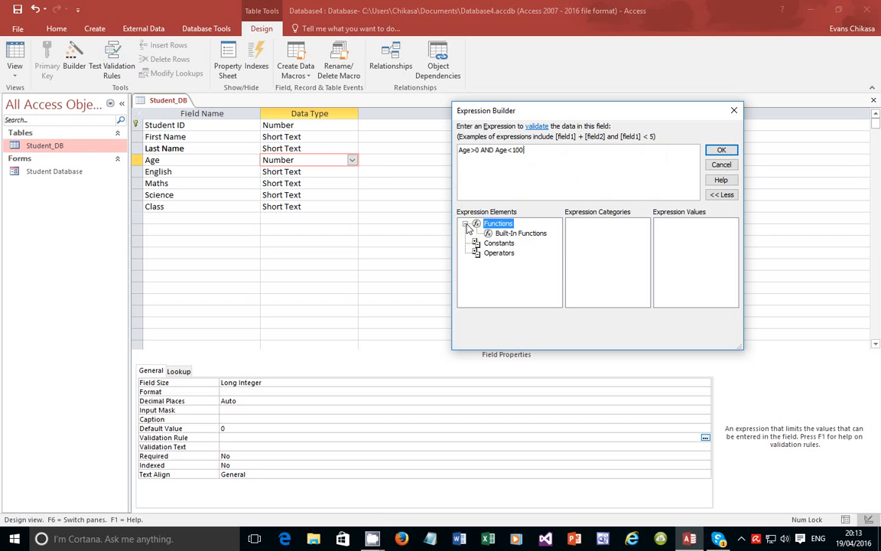
pyautogui.click(517, 235)
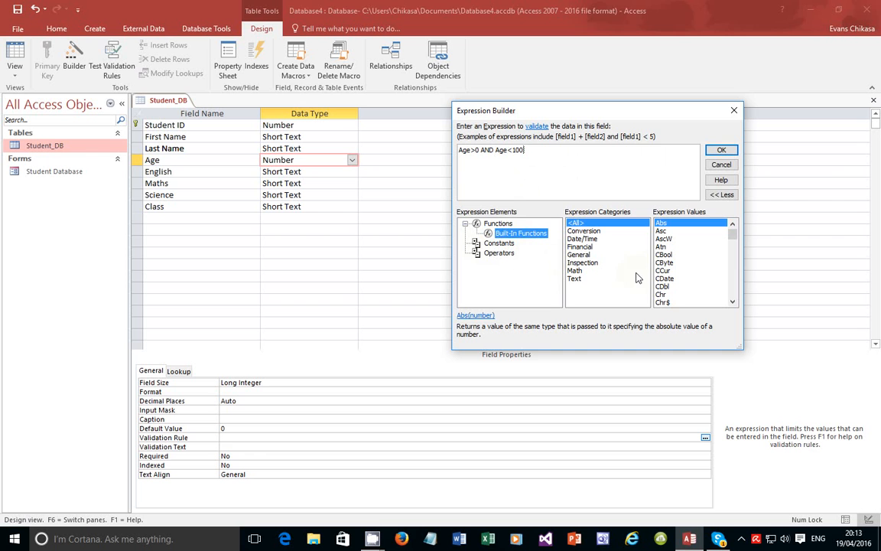
pyautogui.click(681, 155)
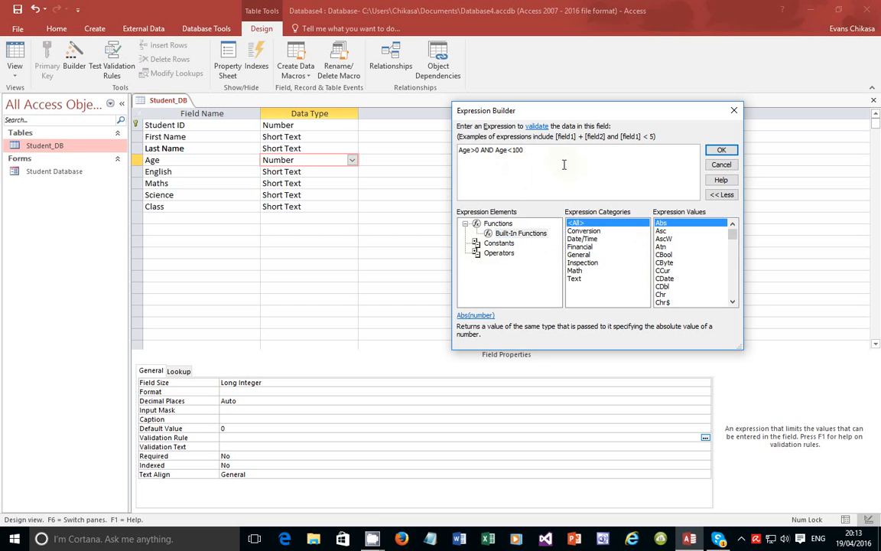
pyautogui.click(718, 195)
pyautogui.moveTo(543, 149); pyautogui.dragTo(460, 150)
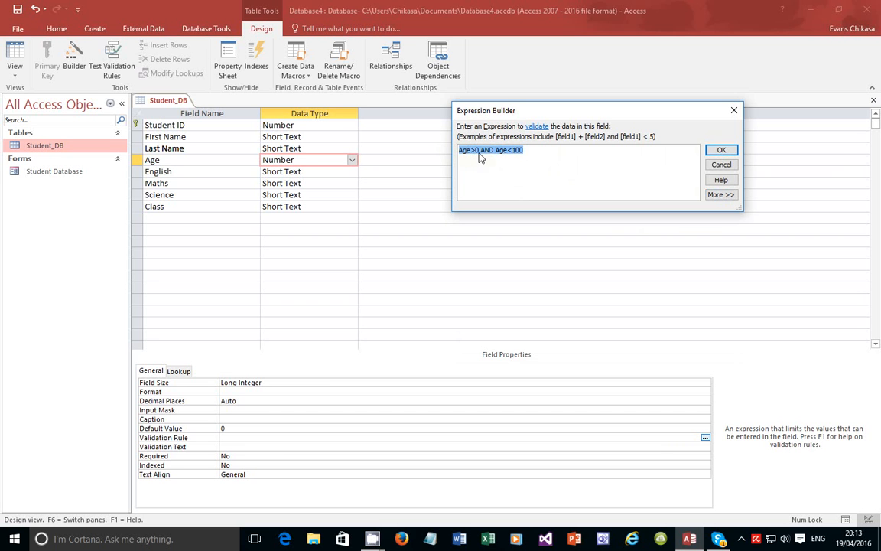
pyautogui.click(720, 151)
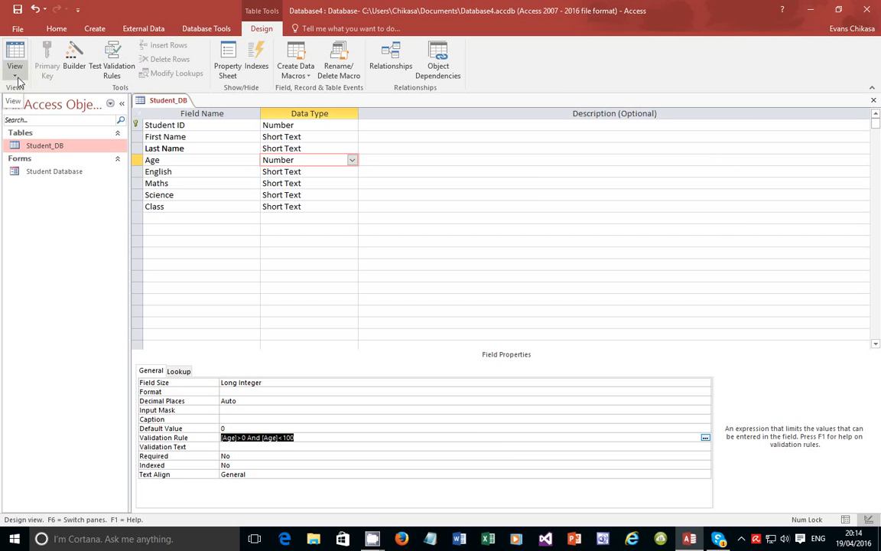
# Switch Student_DB to Datasheet View, saving it and keeping the Age rule despite existing data
pyautogui.click(17, 79)
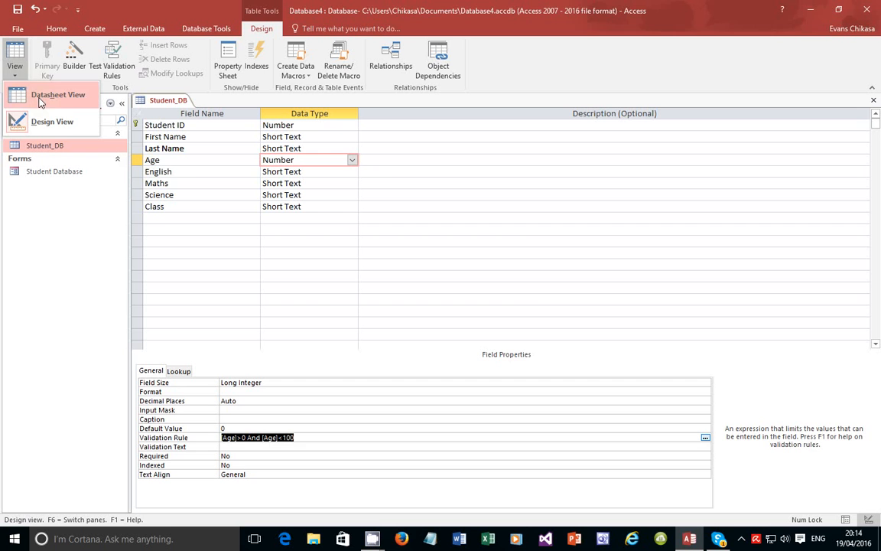
pyautogui.click(40, 99)
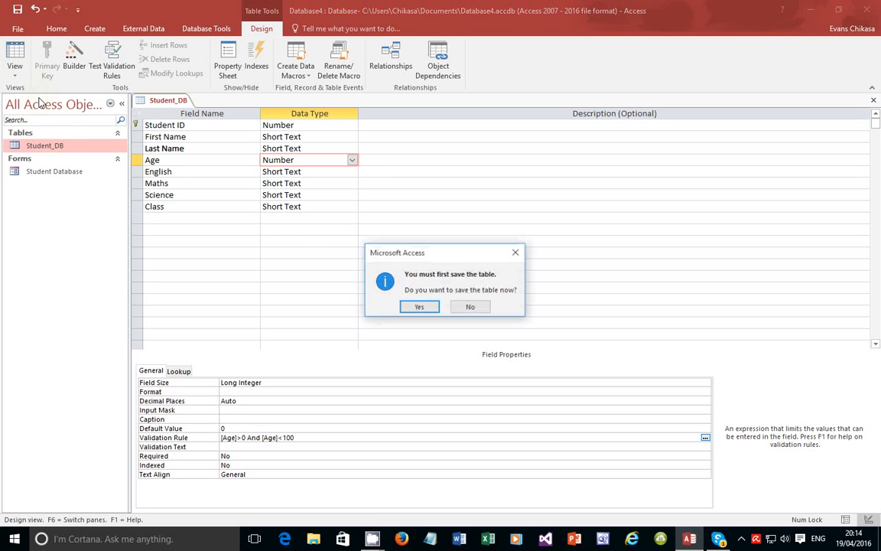
pyautogui.click(418, 308)
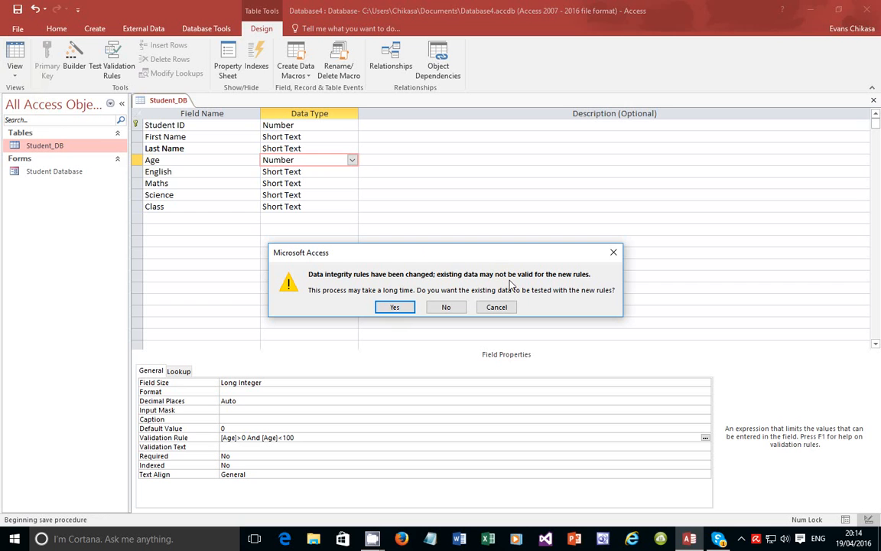
pyautogui.click(396, 307)
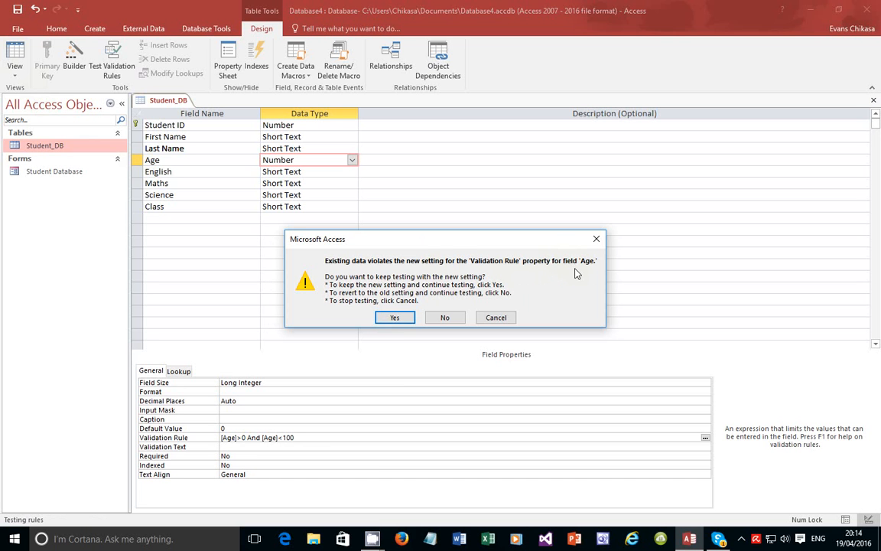
pyautogui.click(404, 320)
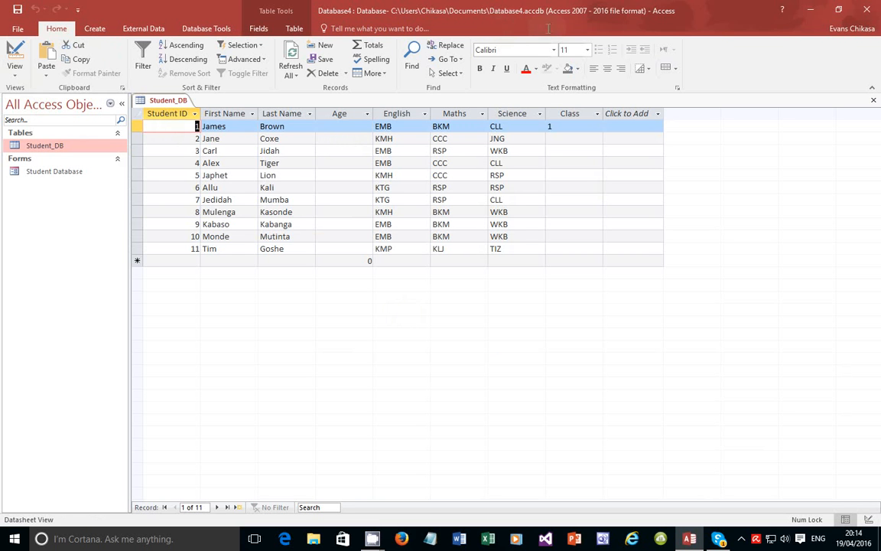
# Try Age 500 for record 1, dismiss the validation error, and commit 50 instead
pyautogui.click(334, 126)
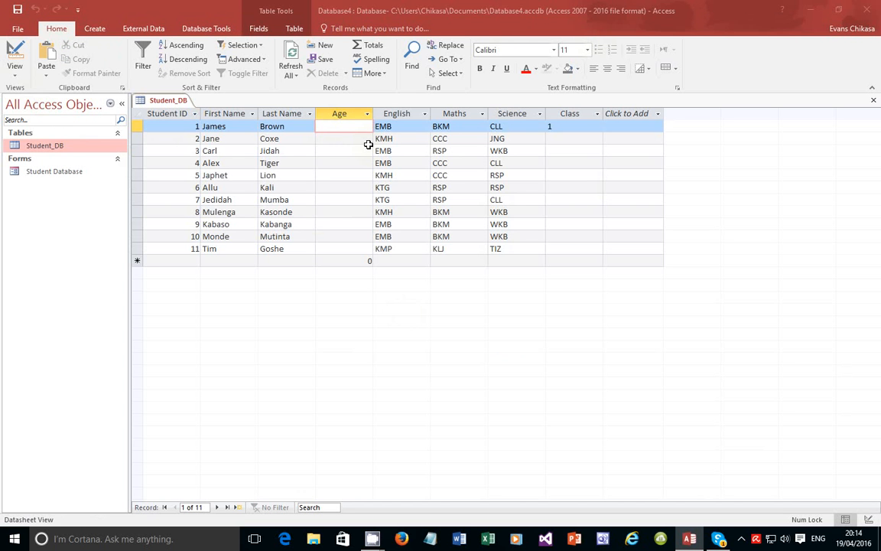
pyautogui.write('500')
pyautogui.press('Return')
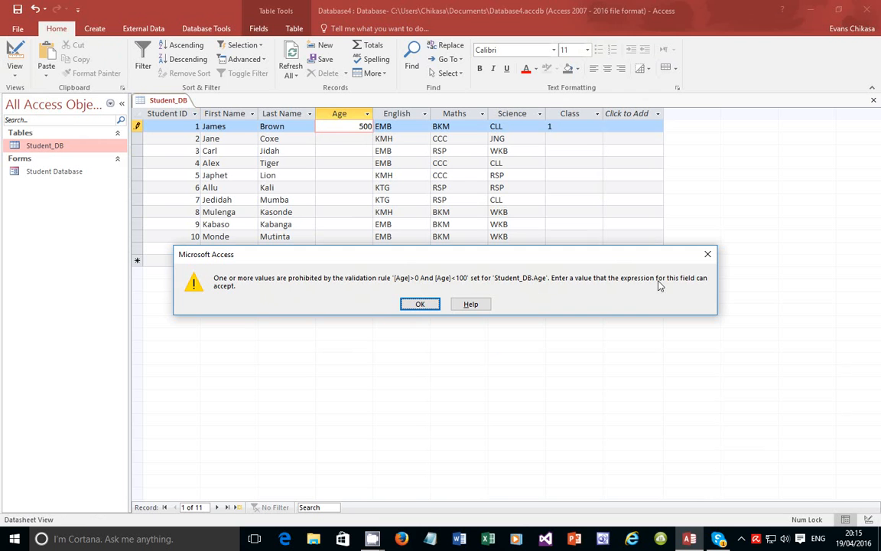
pyautogui.click(423, 304)
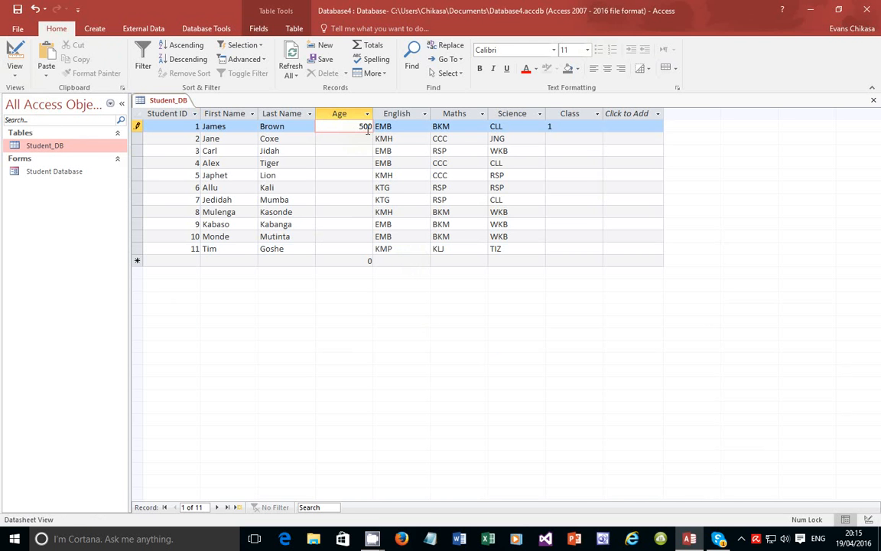
pyautogui.press('Tab')
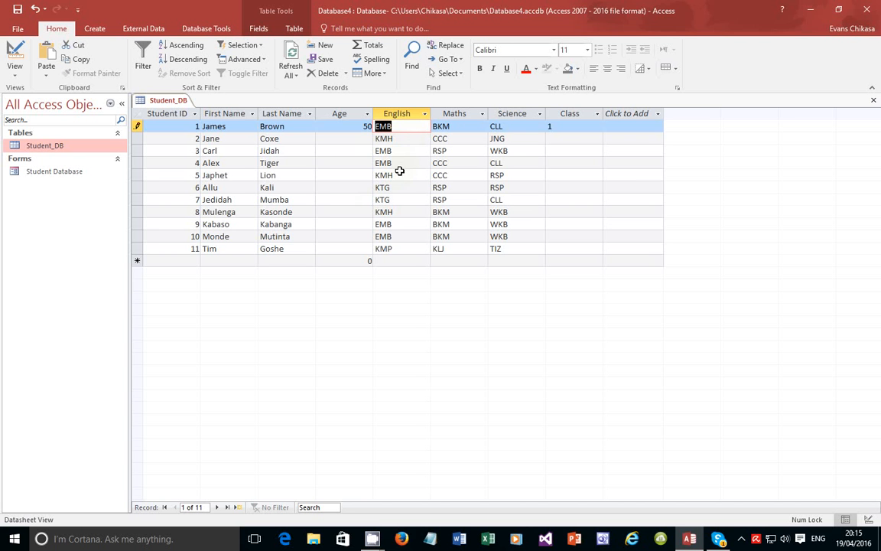
# Open Student_DB in Design View and select part of the Age validation rule
pyautogui.rightClick(60, 147)
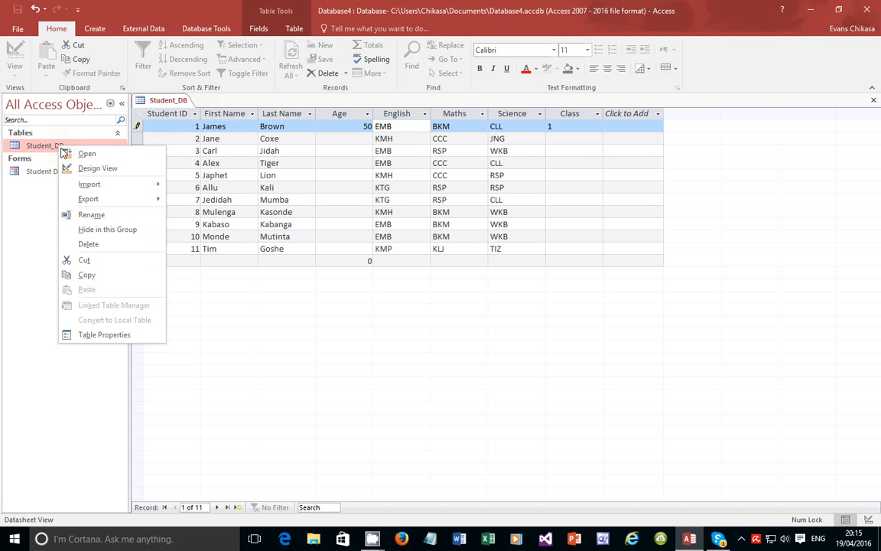
pyautogui.click(98, 169)
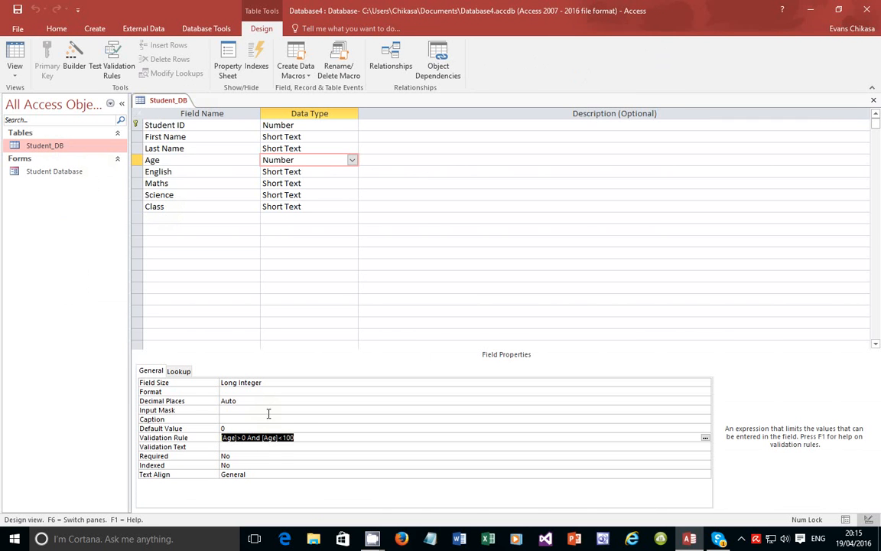
pyautogui.click(305, 438)
pyautogui.moveTo(304, 437); pyautogui.dragTo(222, 437)
# Insert a new Gender field row above the English field
pyautogui.click(135, 171)
pyautogui.rightClick(135, 172)
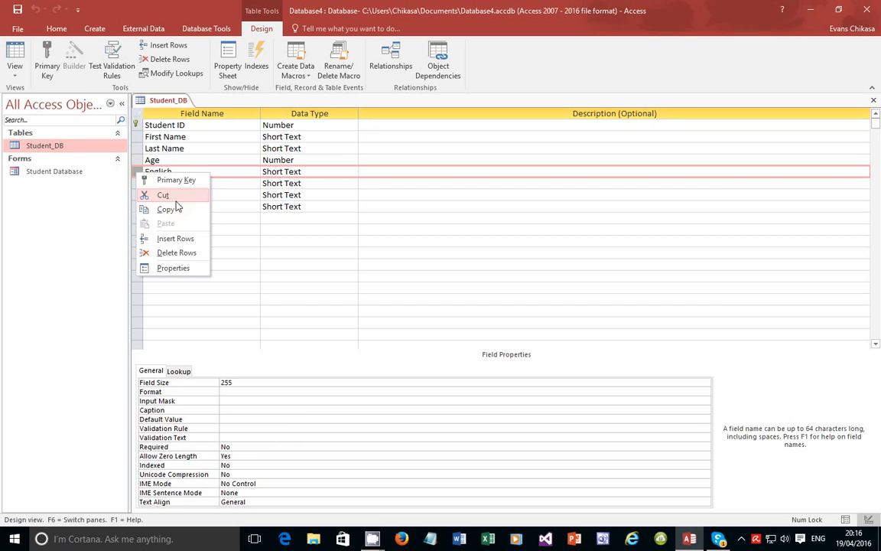
pyautogui.click(175, 239)
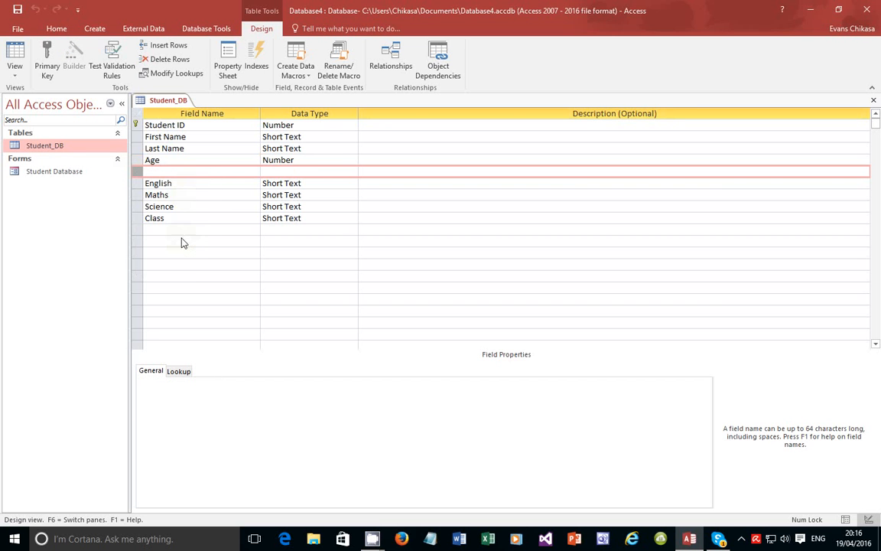
pyautogui.click(187, 171)
pyautogui.write('Gender')
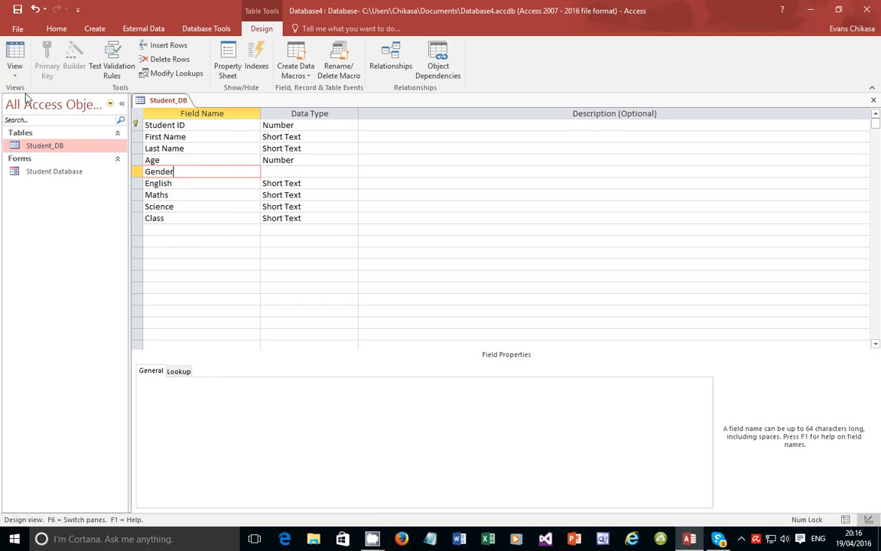
# Switch to Datasheet View, saving the table, then close Student_DB
pyautogui.click(17, 70)
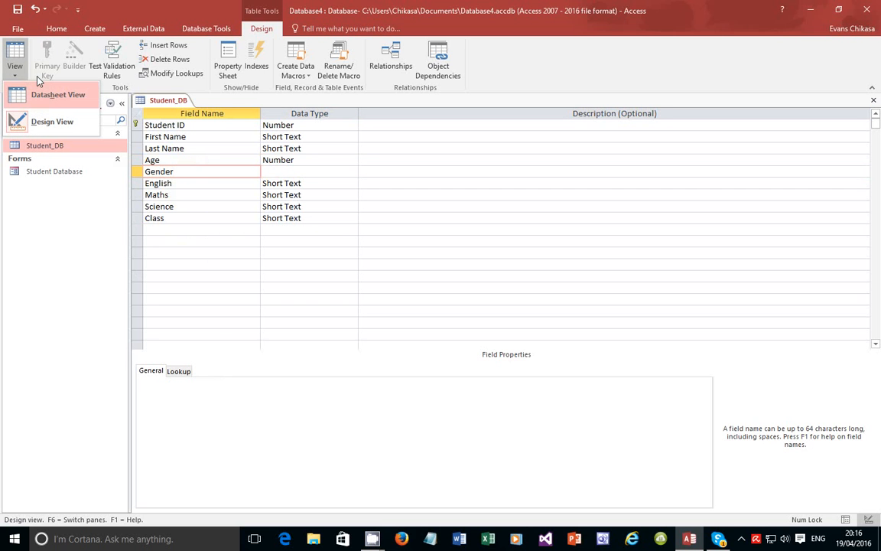
pyautogui.click(38, 100)
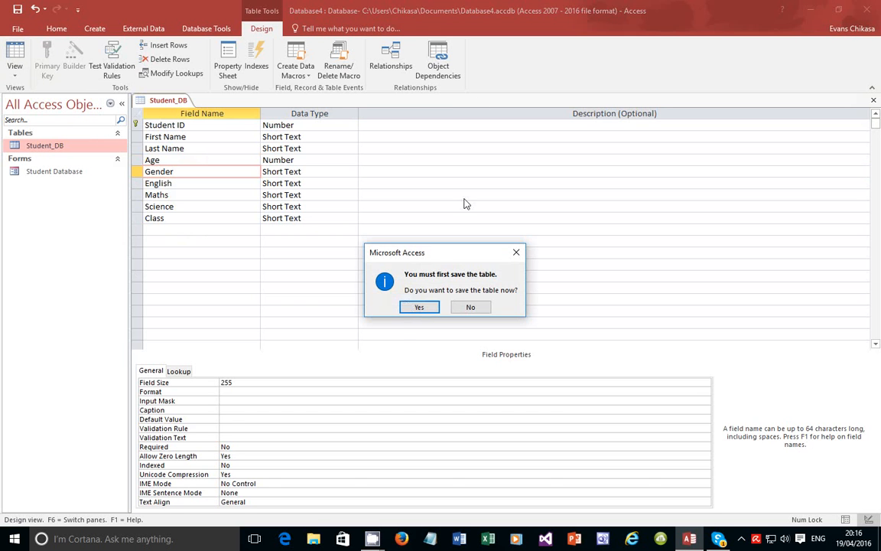
pyautogui.click(415, 307)
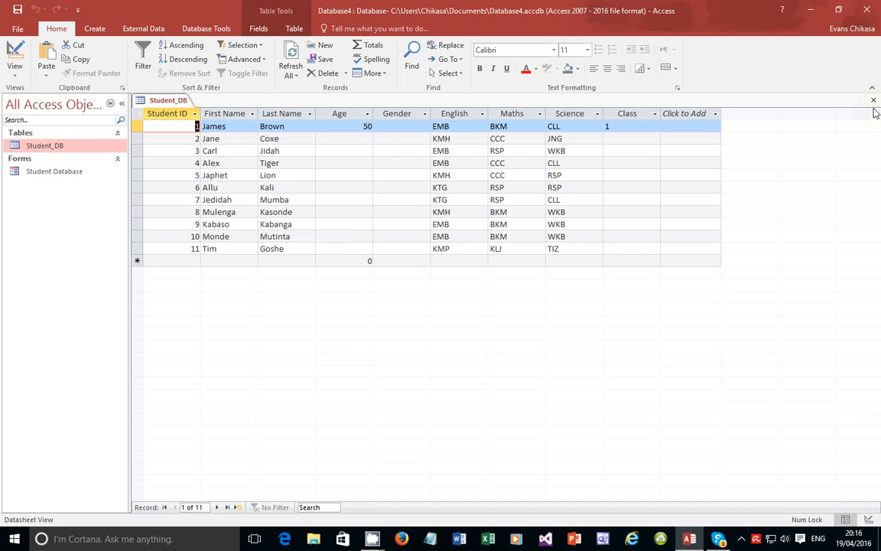
pyautogui.click(874, 100)
# Open the Student Database form, try its empty Gender combo box, and switch to Layout View
pyautogui.doubleClick(16, 172)
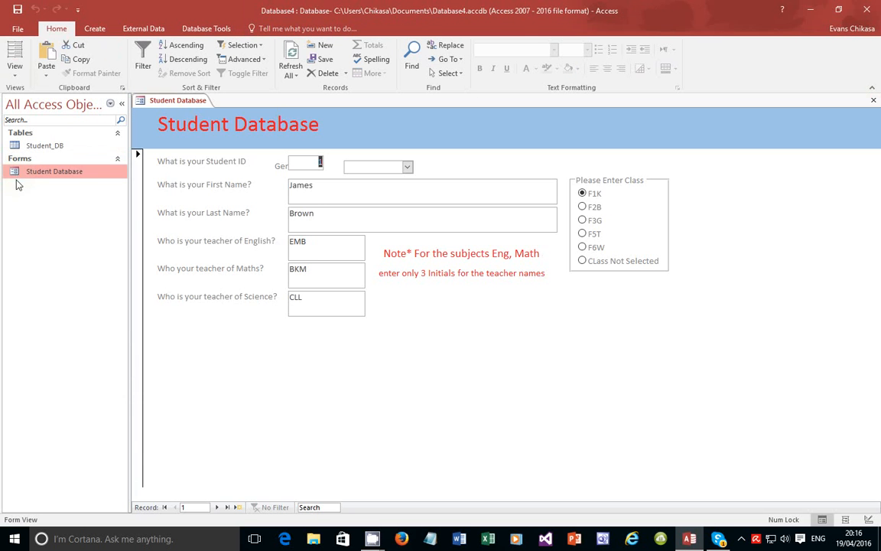
pyautogui.click(368, 166)
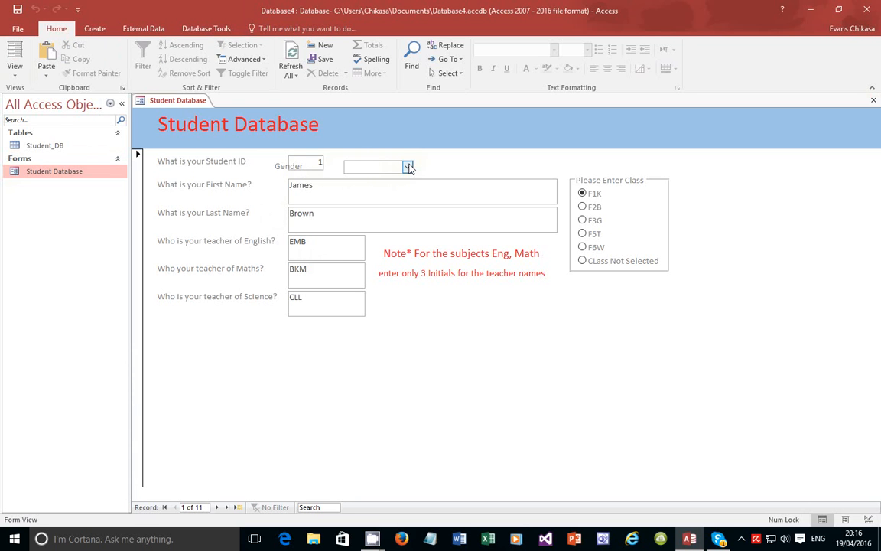
pyautogui.click(14, 75)
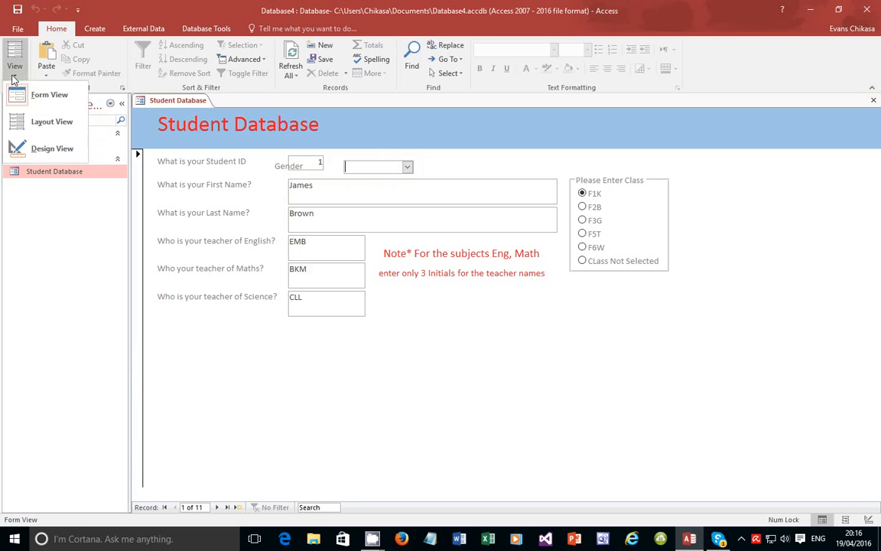
pyautogui.click(46, 122)
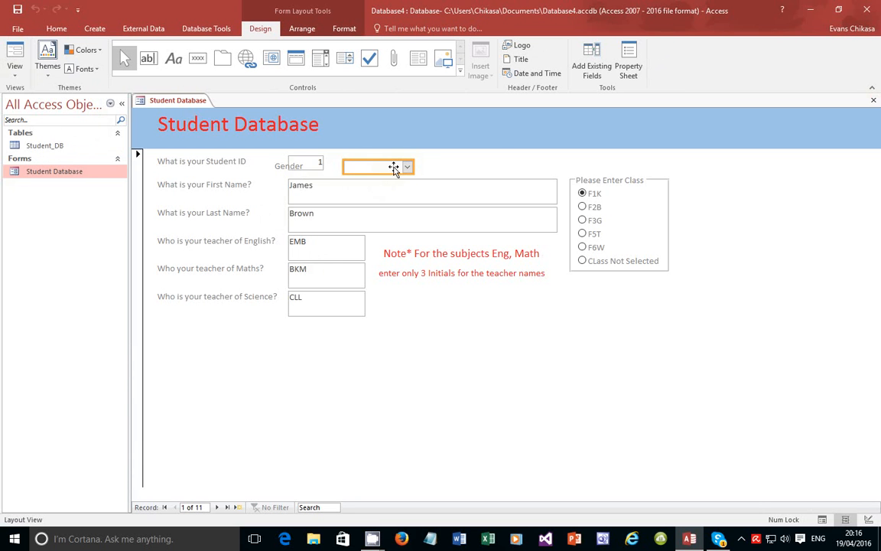
# Move the Gender label right of Student ID with its combo box beside it
pyautogui.moveTo(393, 168); pyautogui.dragTo(482, 167)
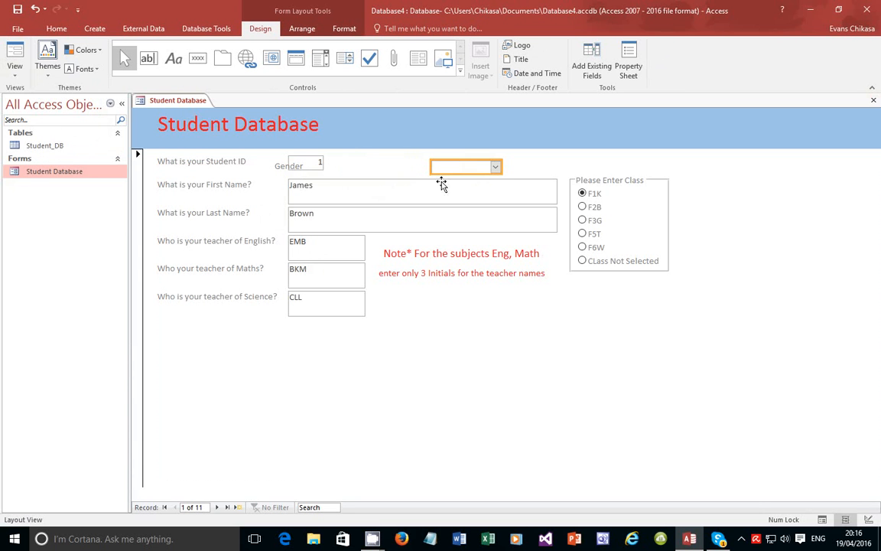
pyautogui.click(278, 167)
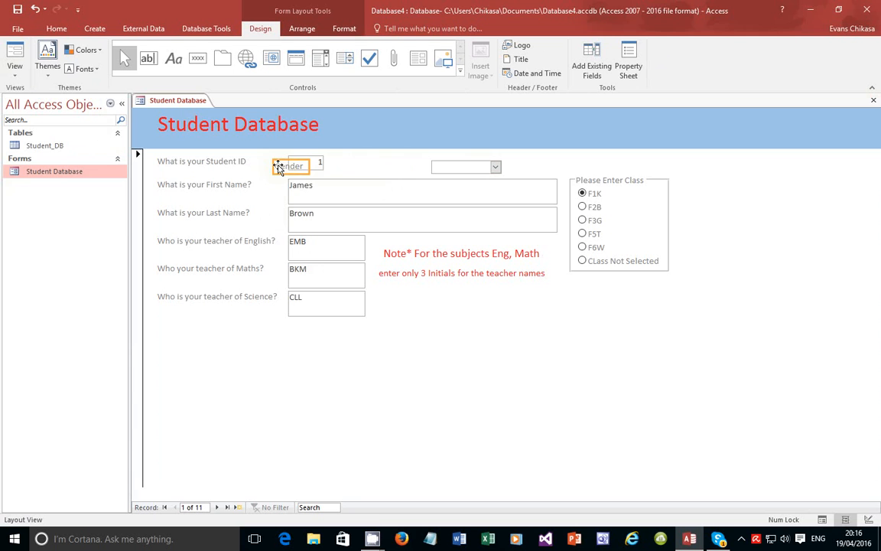
pyautogui.moveTo(279, 166); pyautogui.dragTo(361, 171)
pyautogui.click(448, 166)
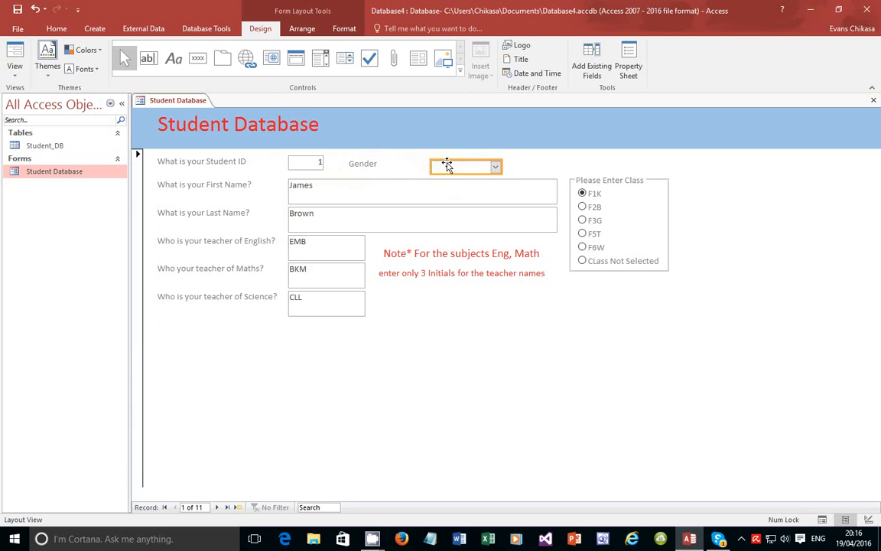
pyautogui.moveTo(406, 157)
pyautogui.mouseDown()
pyautogui.moveTo(397, 166)
pyautogui.moveTo(407, 165)
pyautogui.mouseUp()
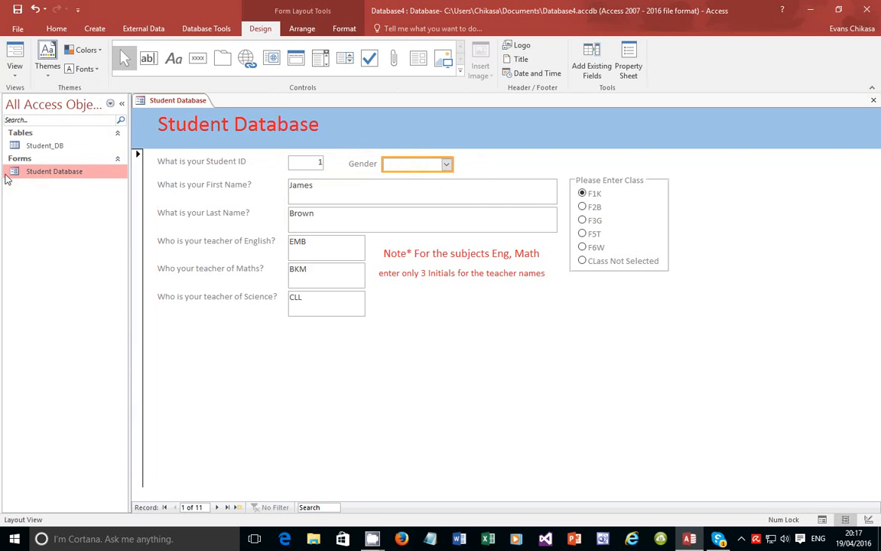
# Return to Form View and set record 1's Gender to Male, then change it to Female
pyautogui.click(14, 76)
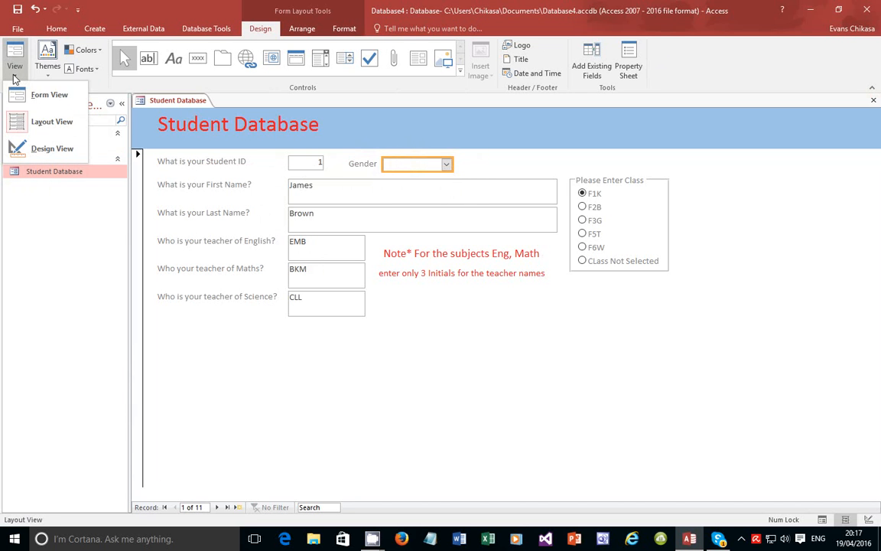
pyautogui.click(49, 95)
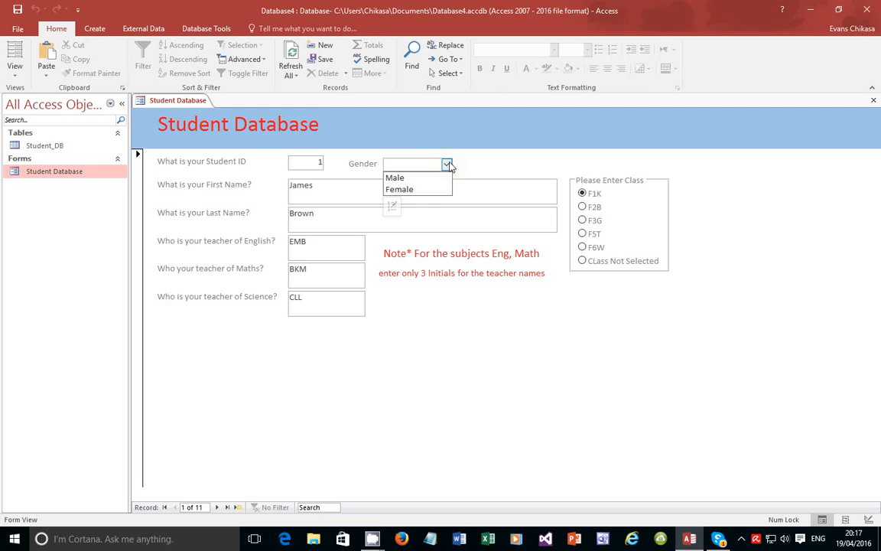
pyautogui.click(404, 178)
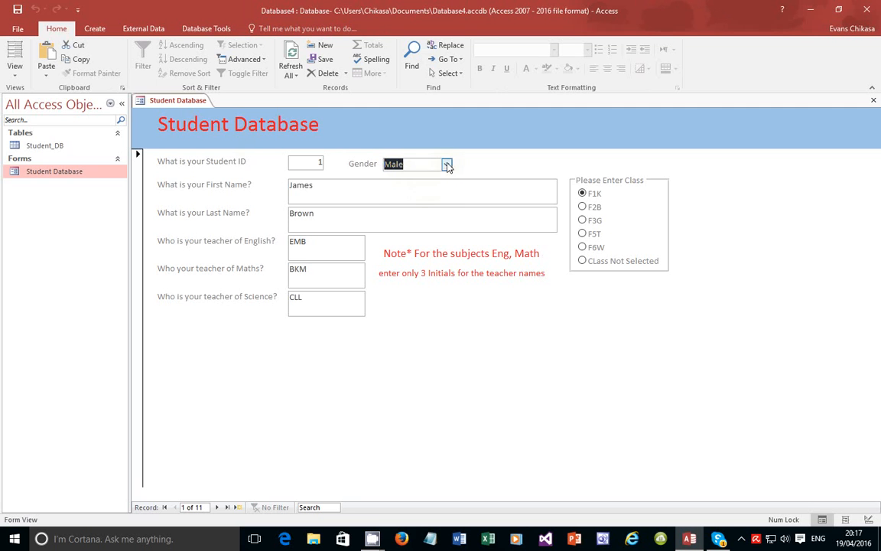
pyautogui.click(447, 163)
pyautogui.click(406, 188)
pyautogui.click(741, 539)
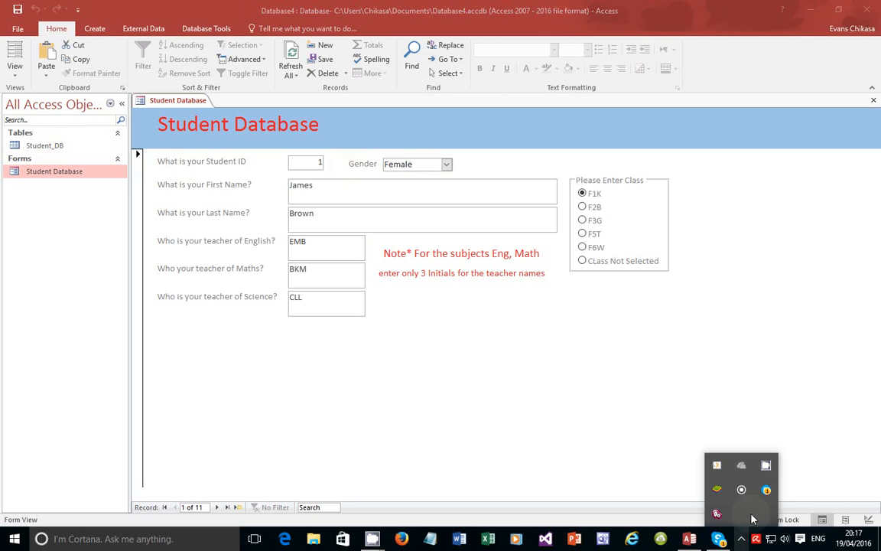
pyautogui.click(766, 467)
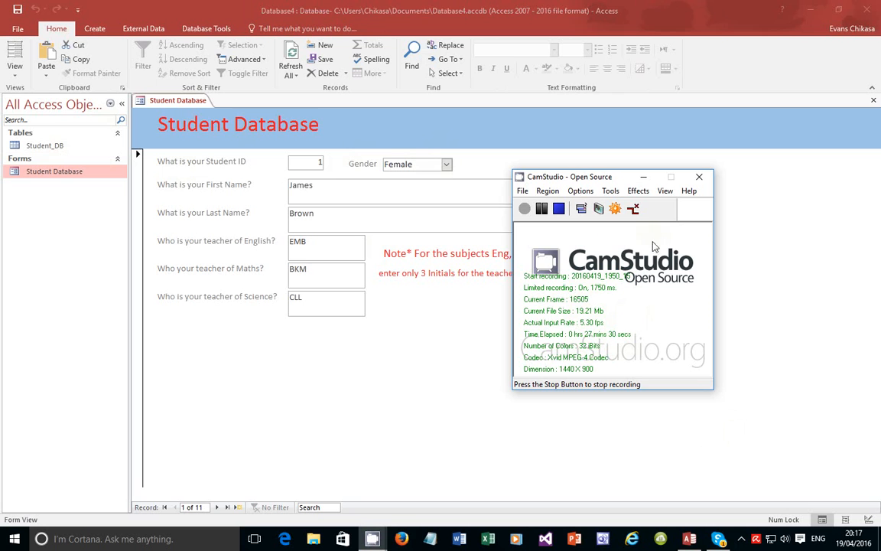
pyautogui.click(643, 177)
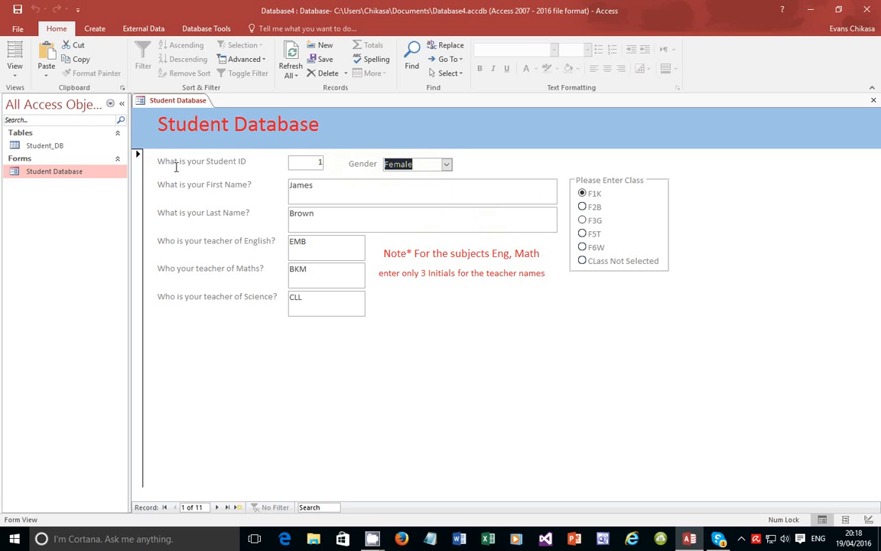
# Switch the form to Design View and open the unbound Gender combo box's Property Sheet
pyautogui.click(17, 78)
pyautogui.click(42, 144)
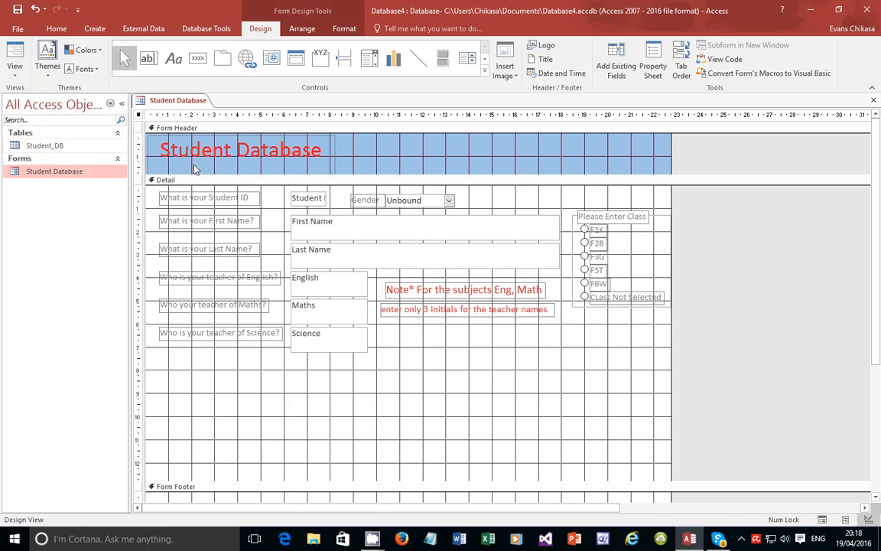
pyautogui.click(398, 202)
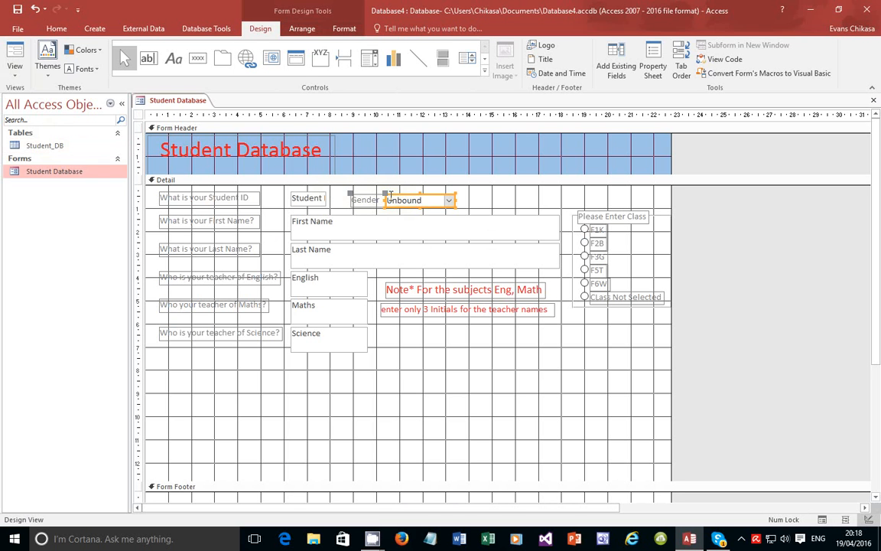
pyautogui.rightClick(389, 196)
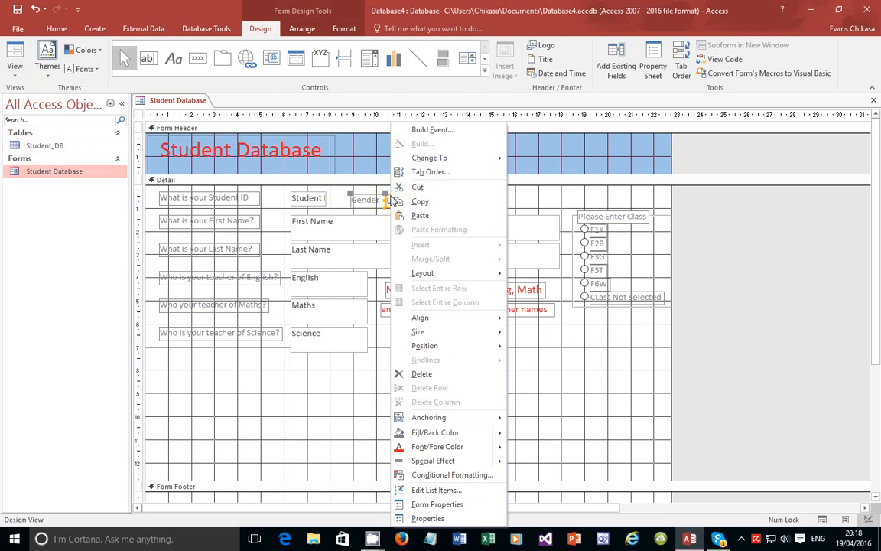
pyautogui.click(427, 519)
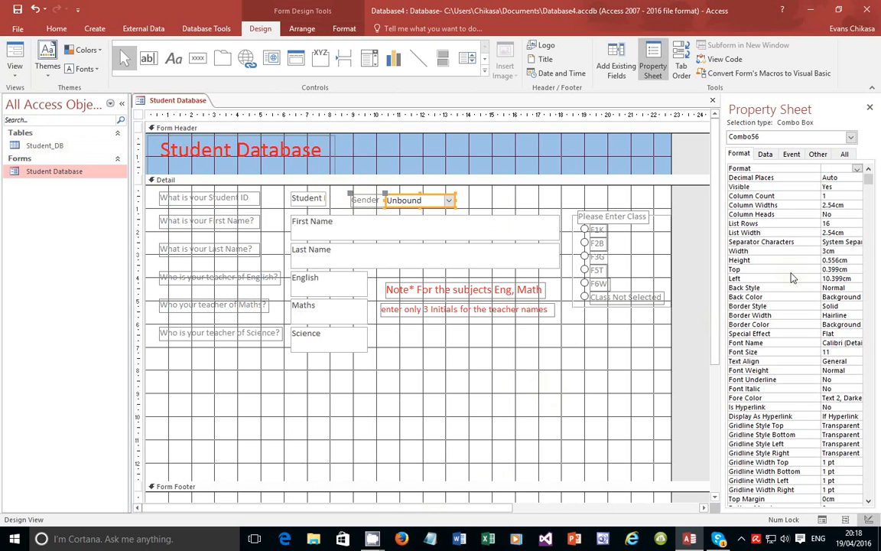
# Review its Data, Event, Other and All property tabs, then delete the combo box and label
pyautogui.scroll(-1, 834, 221)
pyautogui.click(766, 154)
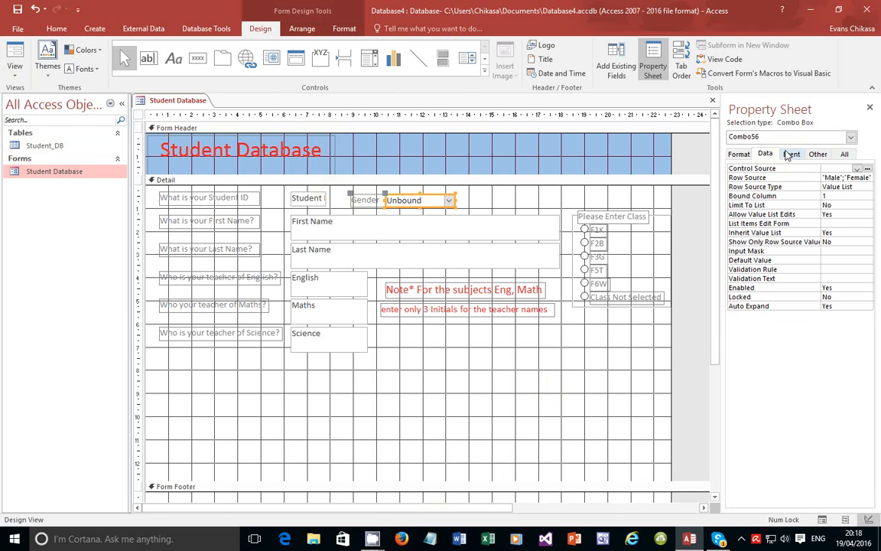
pyautogui.click(792, 154)
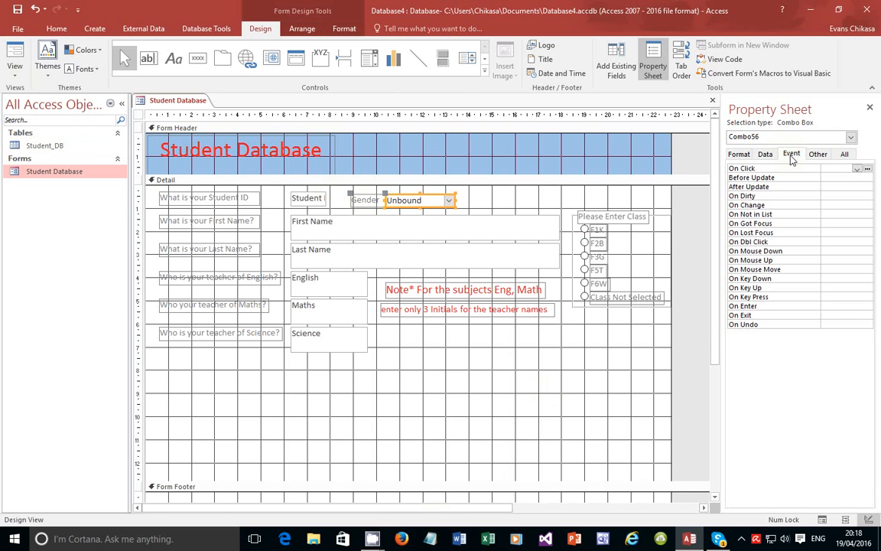
pyautogui.click(818, 154)
pyautogui.click(844, 155)
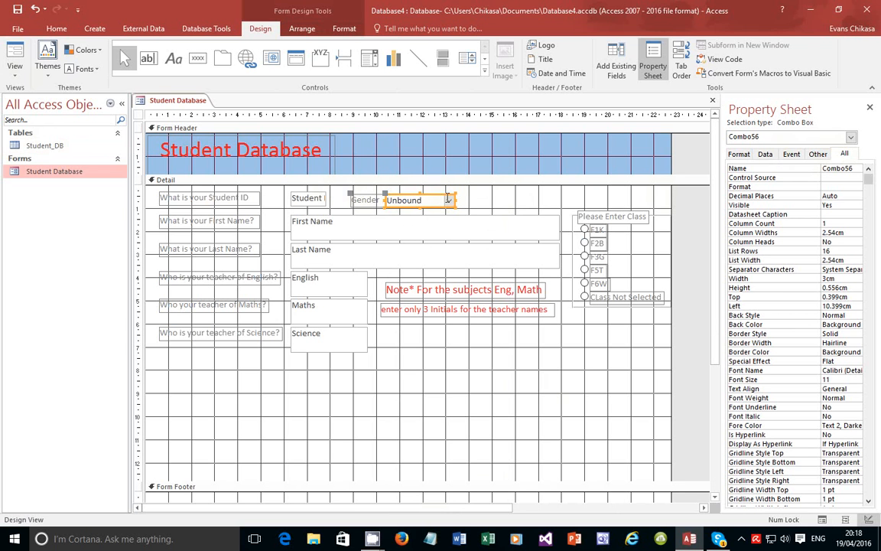
pyautogui.rightClick(407, 199)
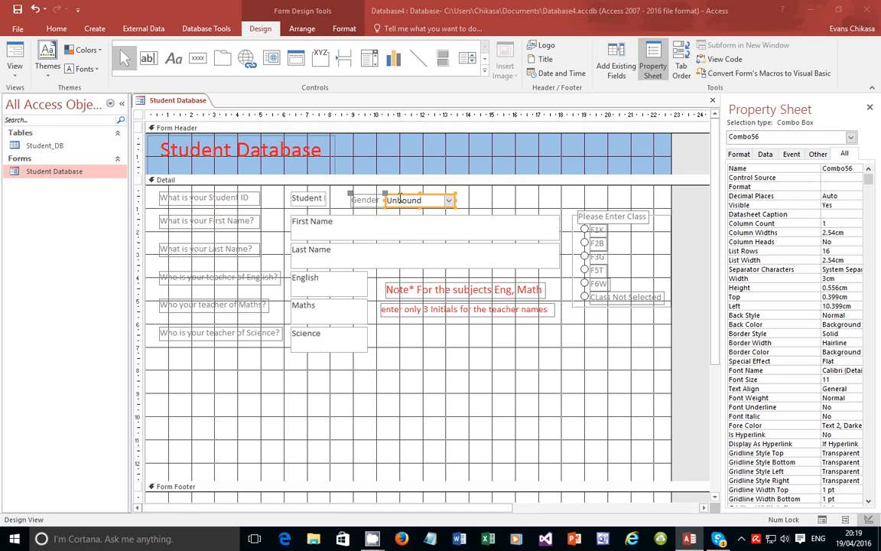
pyautogui.press('Delete')
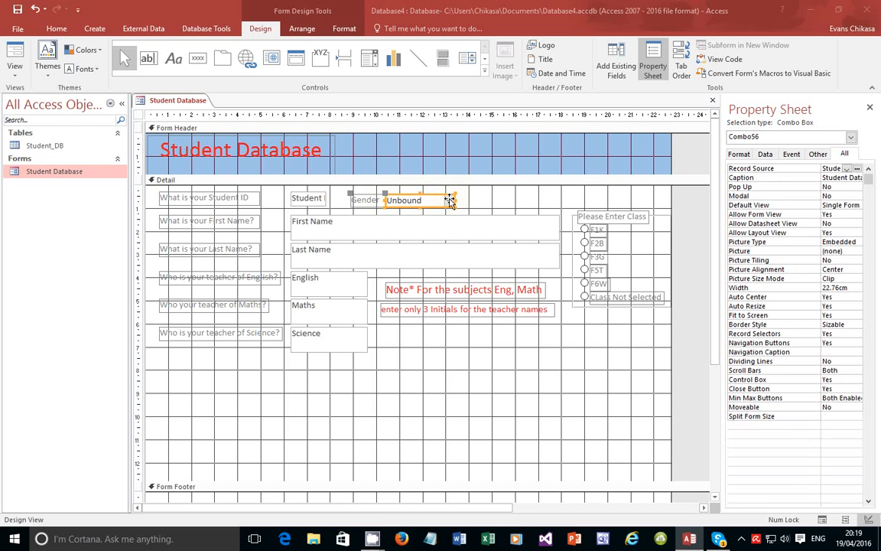
pyautogui.press('Delete')
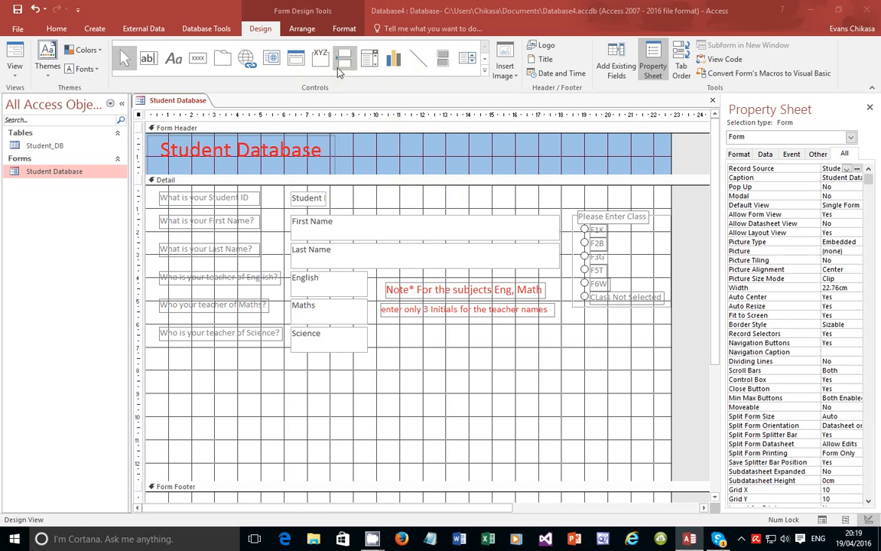
# Draw a new combo box on the form with typed list values Male and Female
pyautogui.click(370, 59)
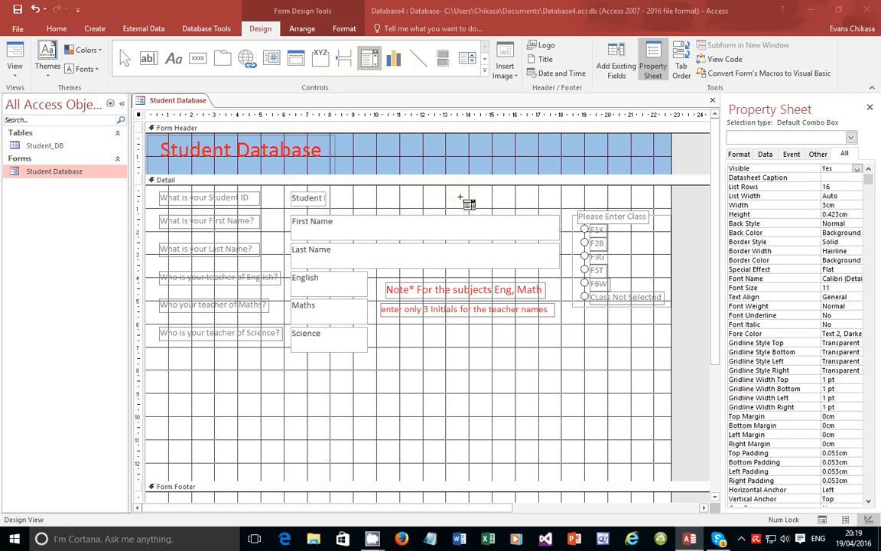
pyautogui.click(460, 198)
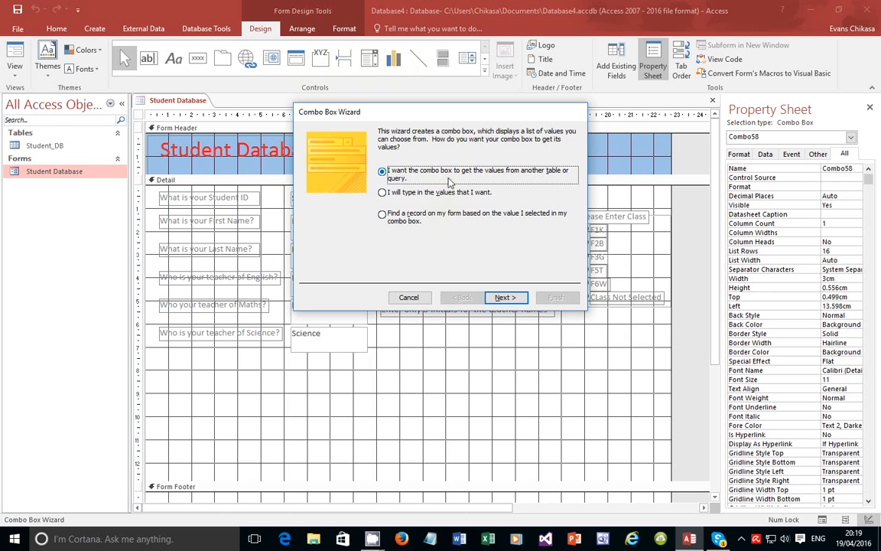
pyautogui.click(441, 194)
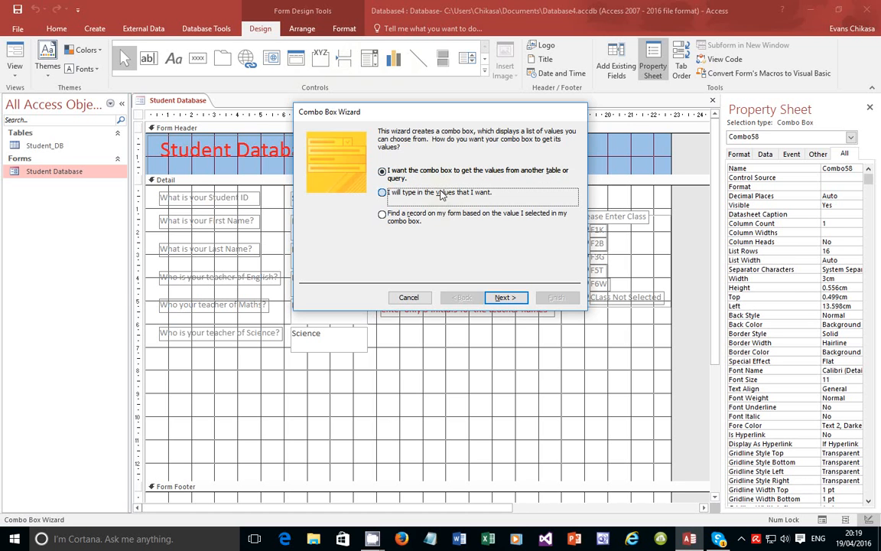
pyautogui.click(504, 297)
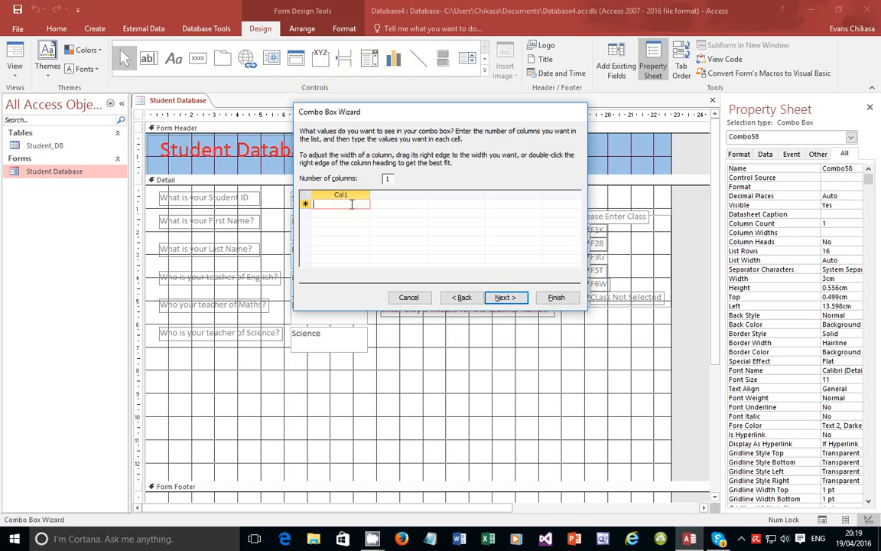
pyautogui.write('Male')
pyautogui.press('Tab')
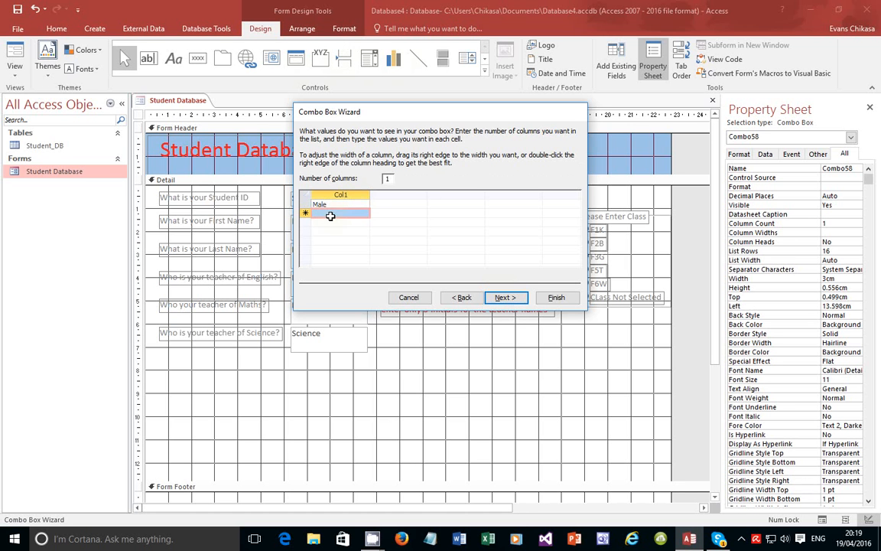
pyautogui.write('fem')
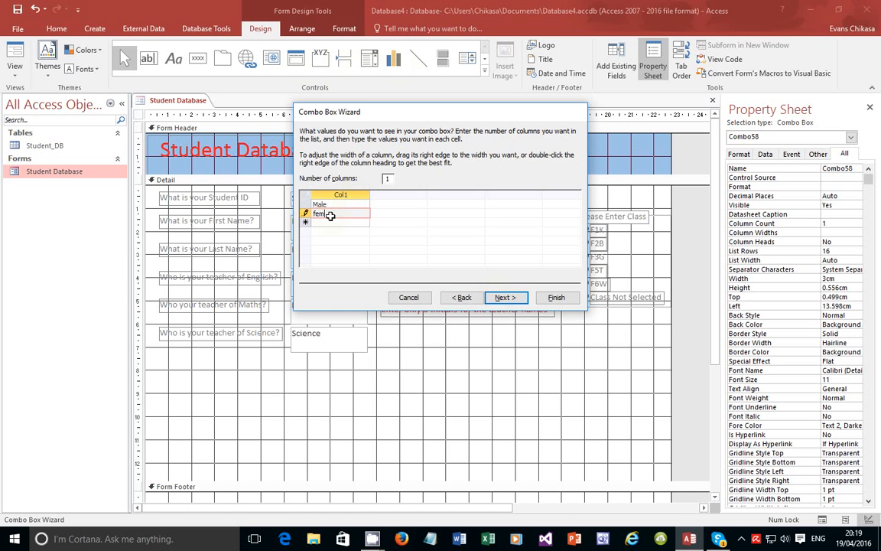
pyautogui.write('ale')
pyautogui.press('BackSpace')
pyautogui.write('F')
pyautogui.click(504, 298)
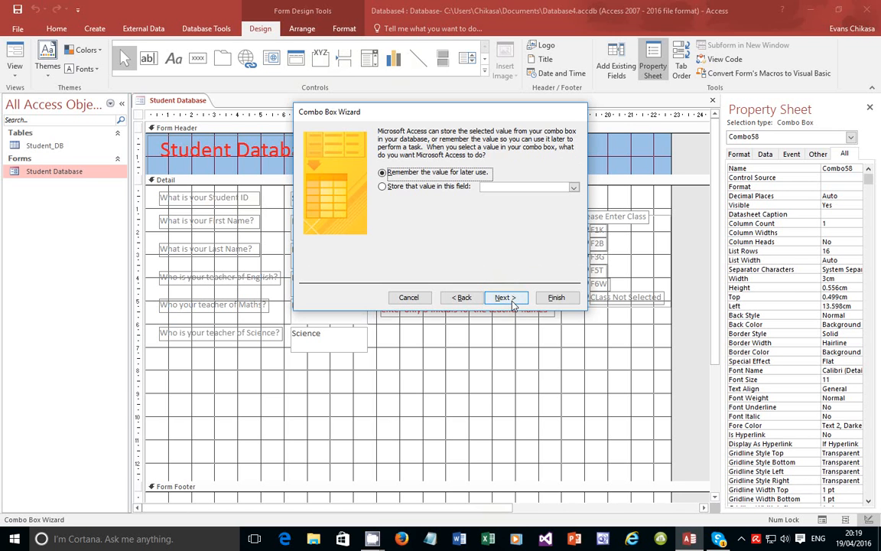
# Store the selection in the Gender field, label the combo box Gender, and finish
pyautogui.click(382, 186)
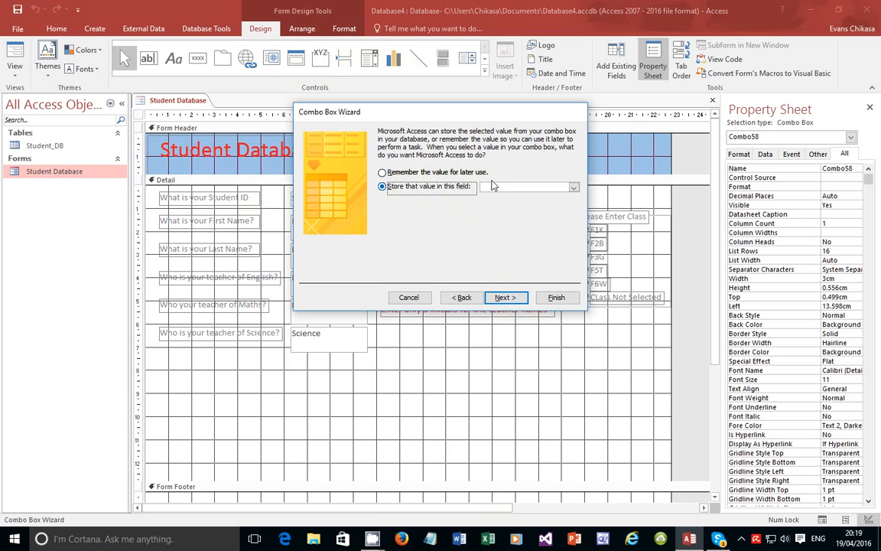
pyautogui.click(543, 188)
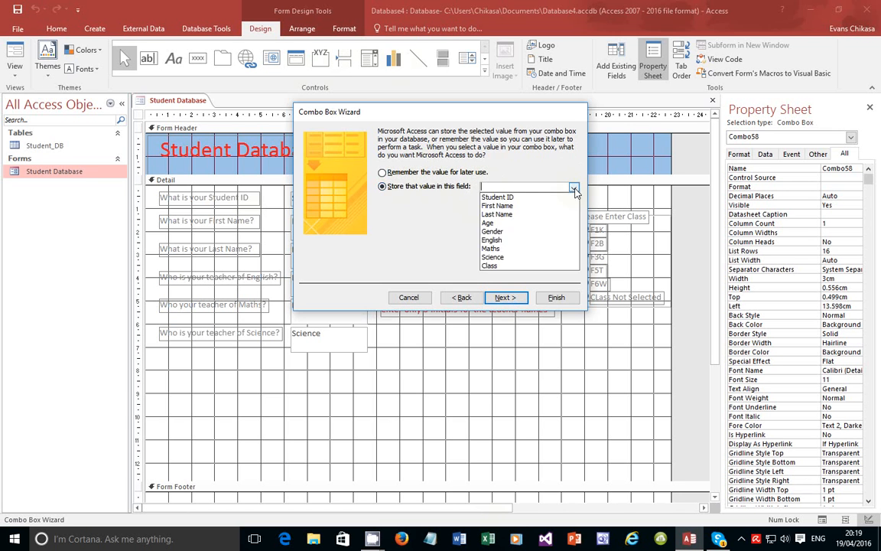
pyautogui.click(493, 232)
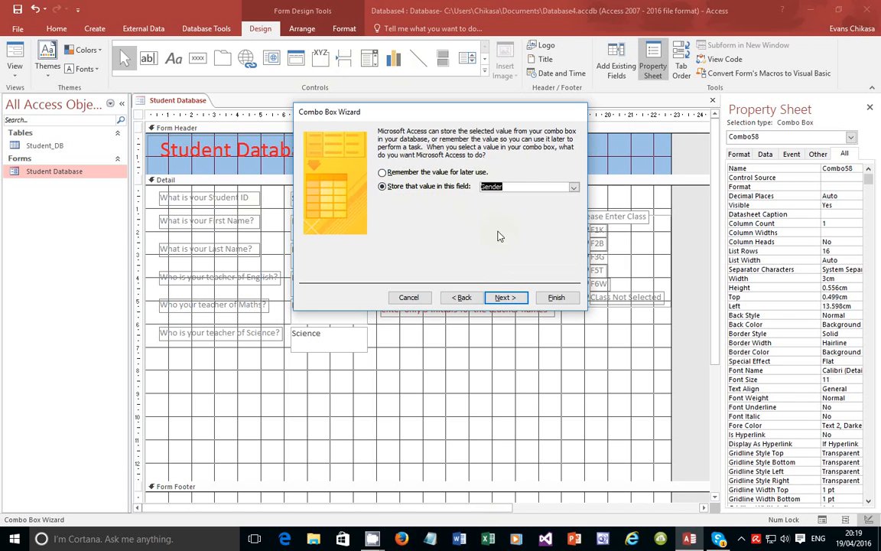
pyautogui.click(506, 297)
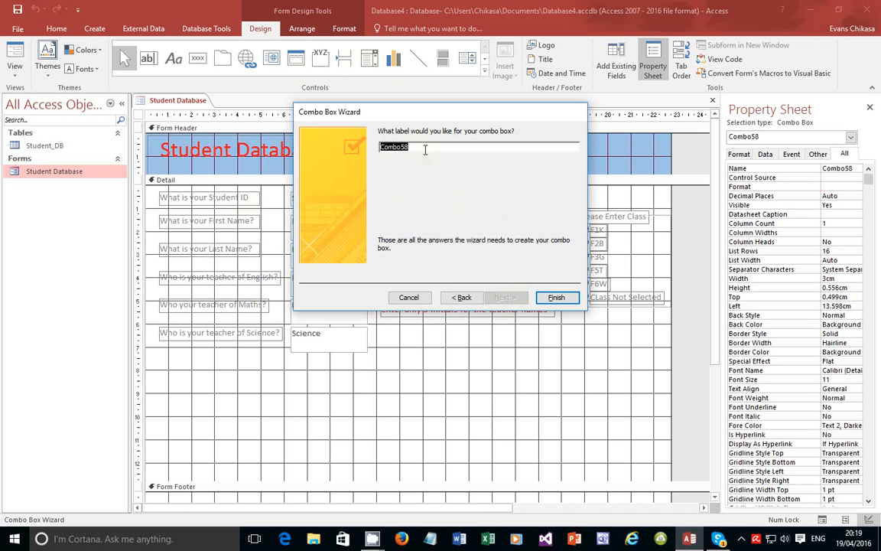
pyautogui.write('Gender')
pyautogui.click(554, 297)
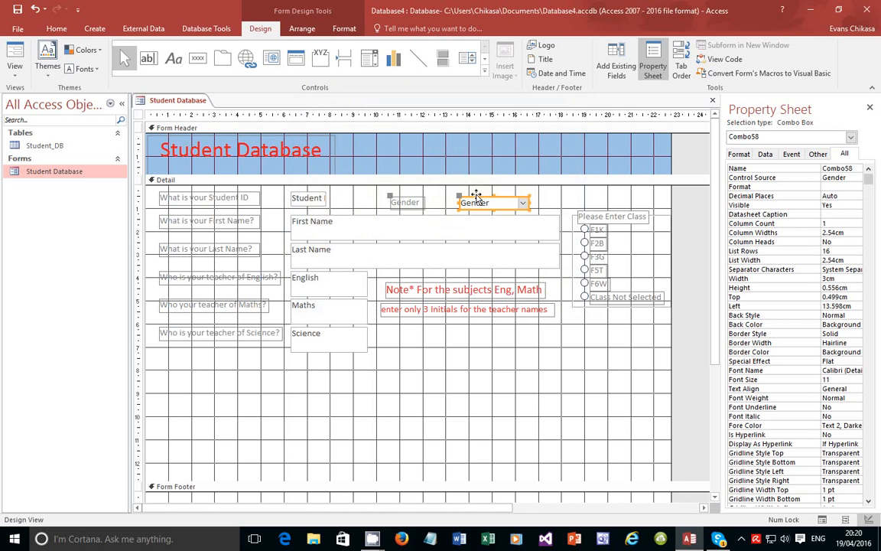
# Align the Gender combo box with the Student ID row and test the form in Form View
pyautogui.moveTo(478, 198); pyautogui.dragTo(460, 195)
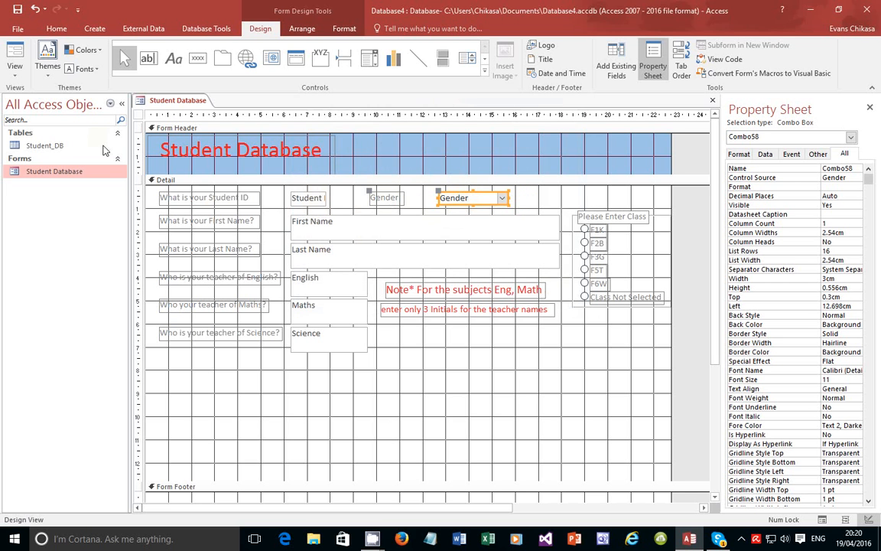
pyautogui.click(15, 68)
pyautogui.click(31, 97)
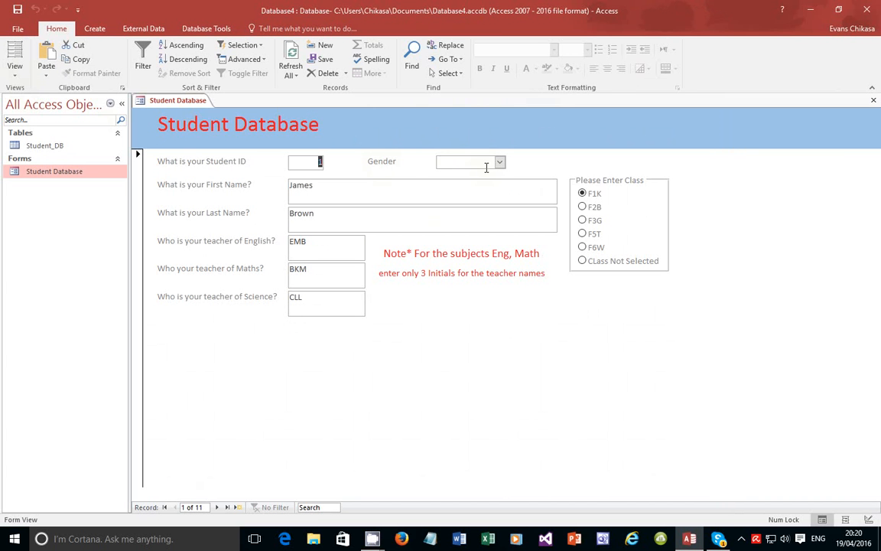
# Return the Student Database form to Design View and expand the full Controls gallery
pyautogui.click(14, 71)
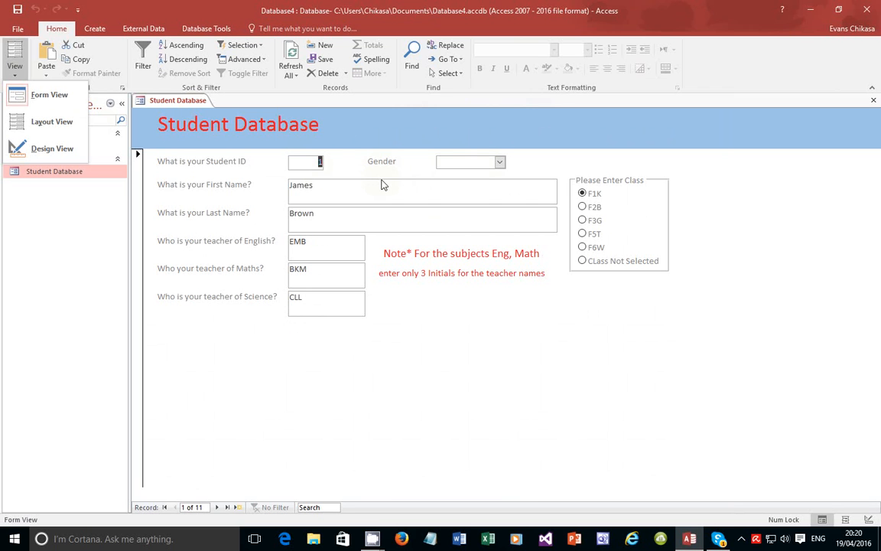
pyautogui.click(39, 147)
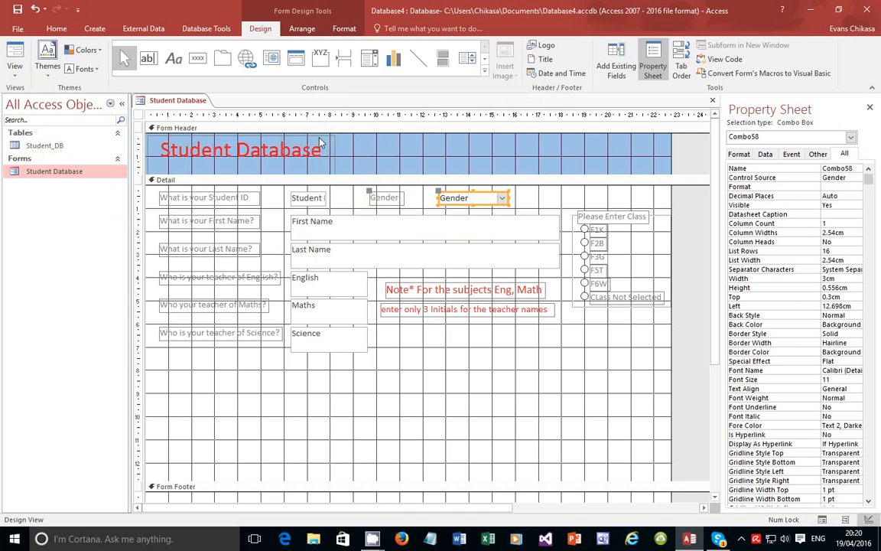
pyautogui.click(484, 72)
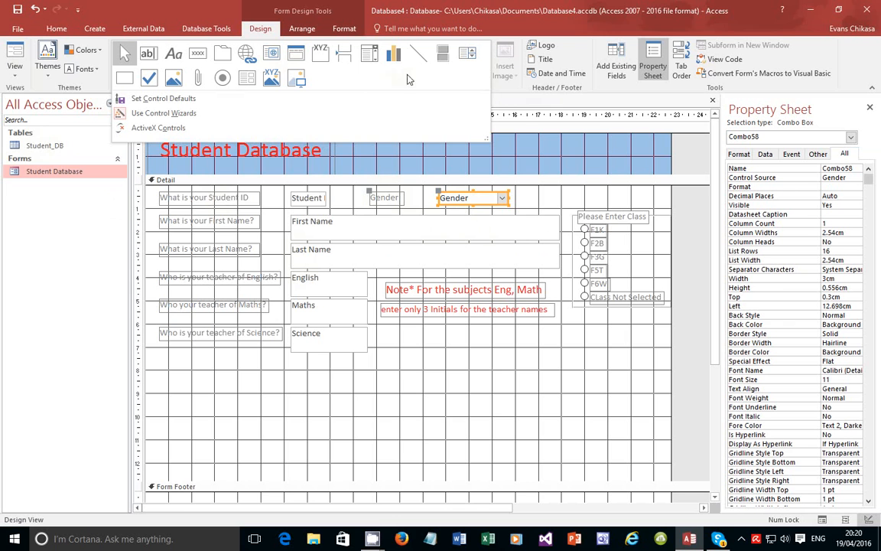
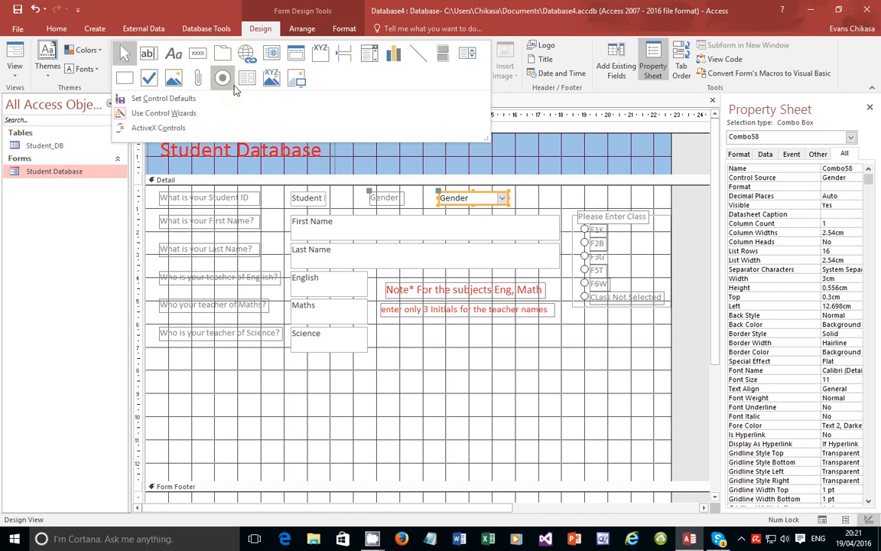
# Collapse the Controls gallery and browse the ribbon tabs, ending on the Gender combo box's Format options
pyautogui.click(186, 31)
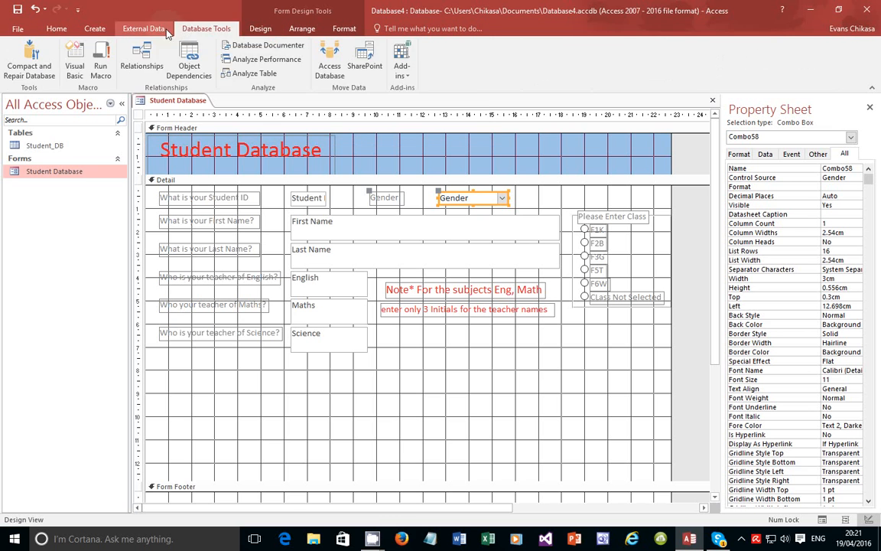
pyautogui.click(149, 31)
pyautogui.click(200, 30)
pyautogui.click(248, 31)
pyautogui.click(208, 32)
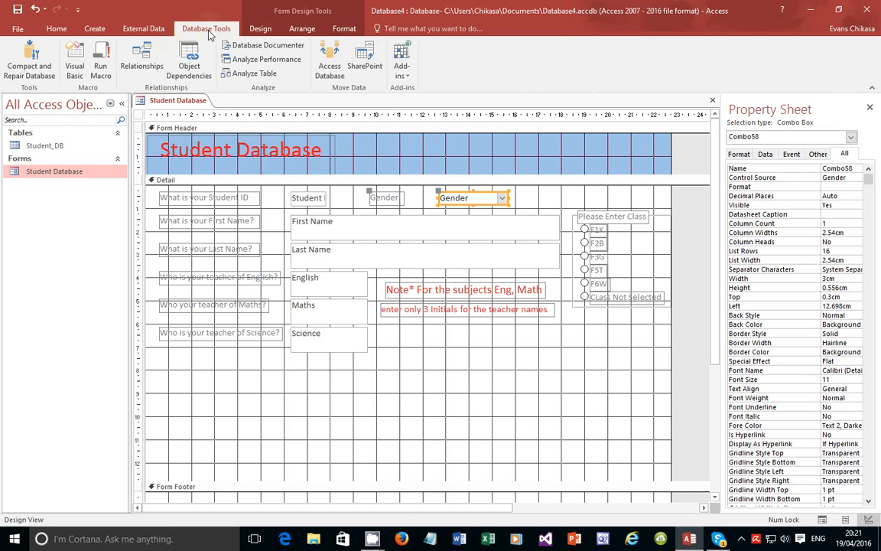
pyautogui.click(153, 34)
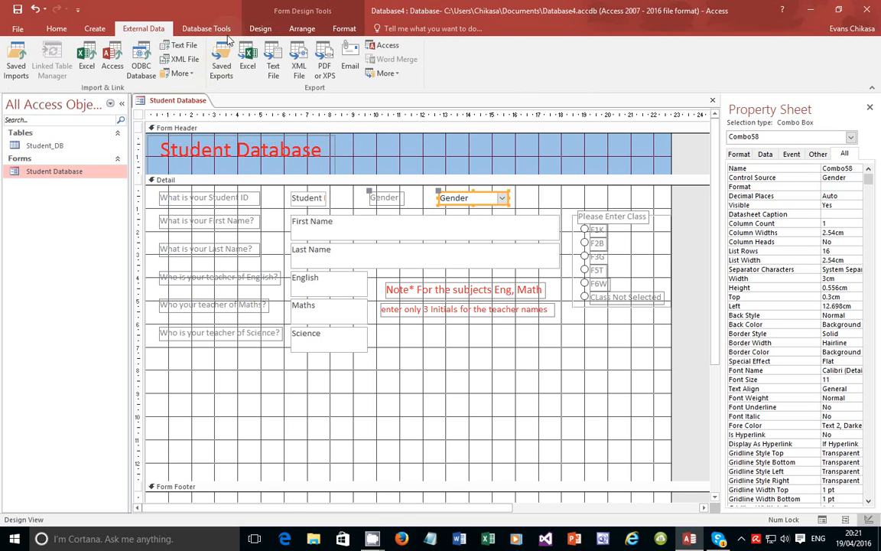
pyautogui.click(340, 29)
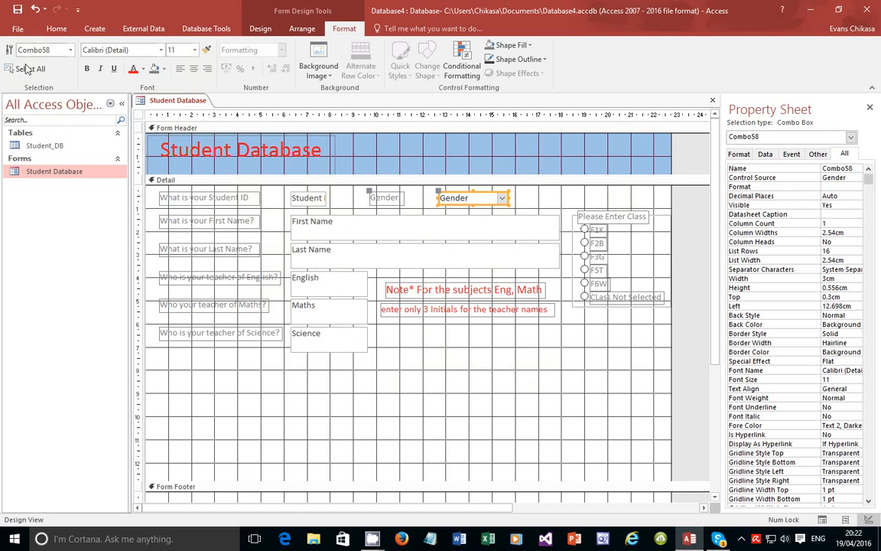
# Switch the Student Database form to Form View and step forward to record 5 of 11
pyautogui.click(57, 28)
pyautogui.click(17, 78)
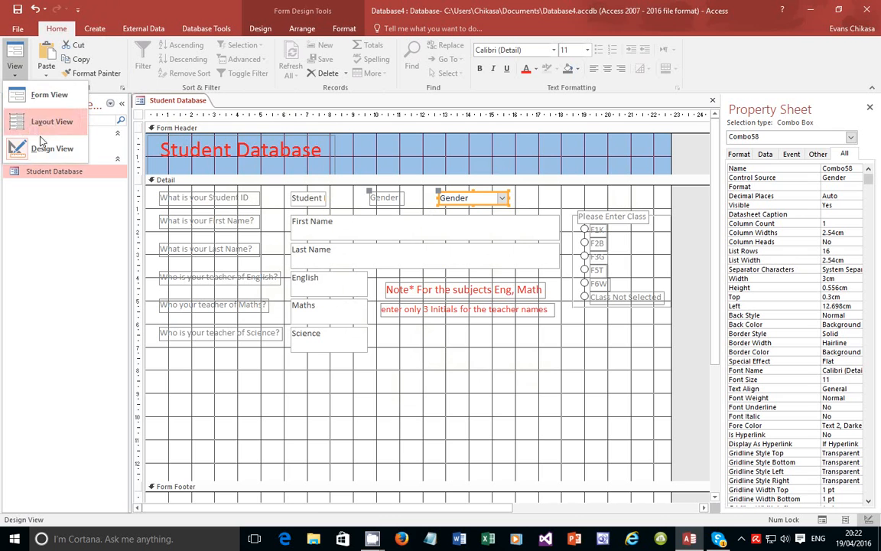
pyautogui.click(38, 94)
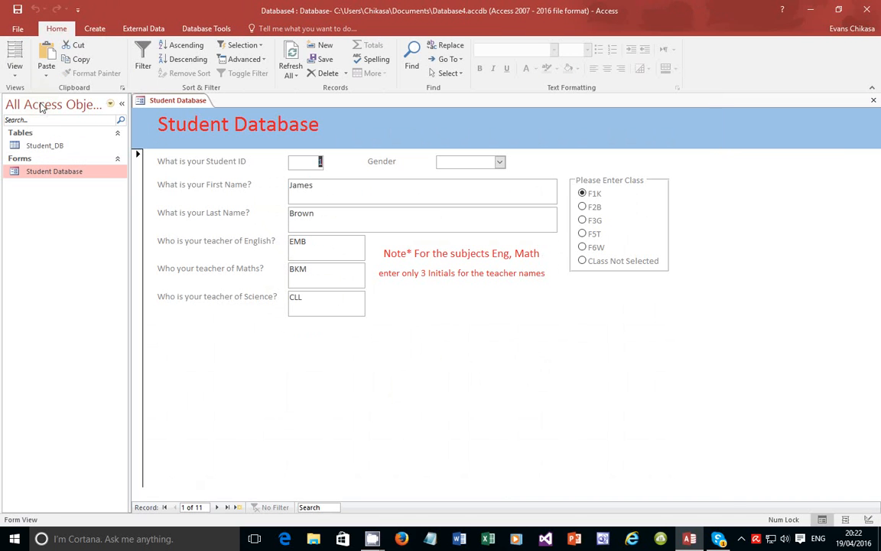
pyautogui.click(218, 507)
pyautogui.click(217, 507)
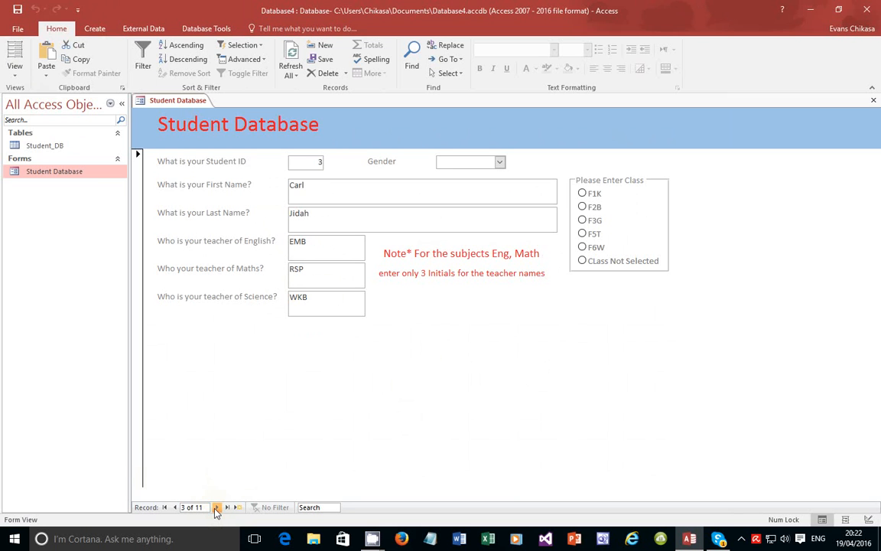
pyautogui.click(217, 508)
pyautogui.click(216, 507)
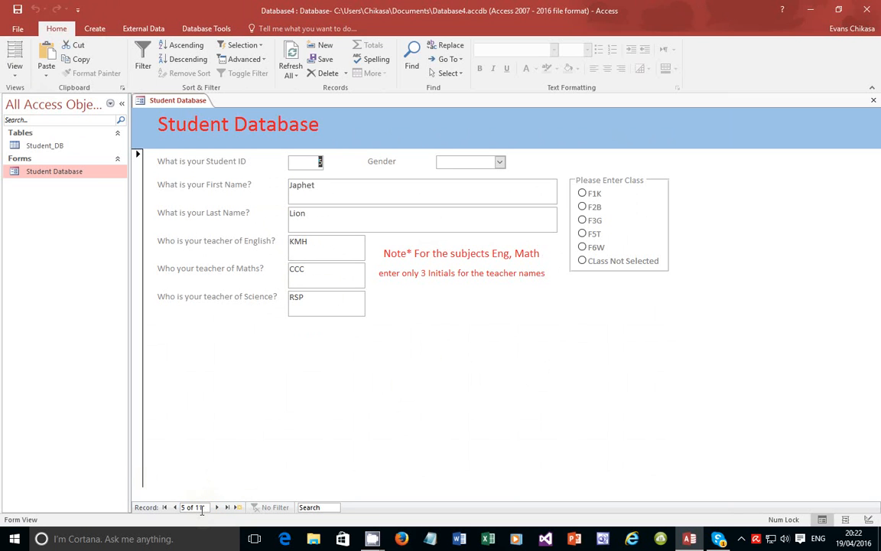
# Step back to record 2 of 11, then jump to record 4 of 11
pyautogui.click(175, 507)
pyautogui.click(175, 507)
pyautogui.click(175, 507)
pyautogui.doubleClick(217, 508)
pyautogui.click(14, 74)
# Return to Design View and place a new command button, Command60, below the teacher fields
pyautogui.click(34, 147)
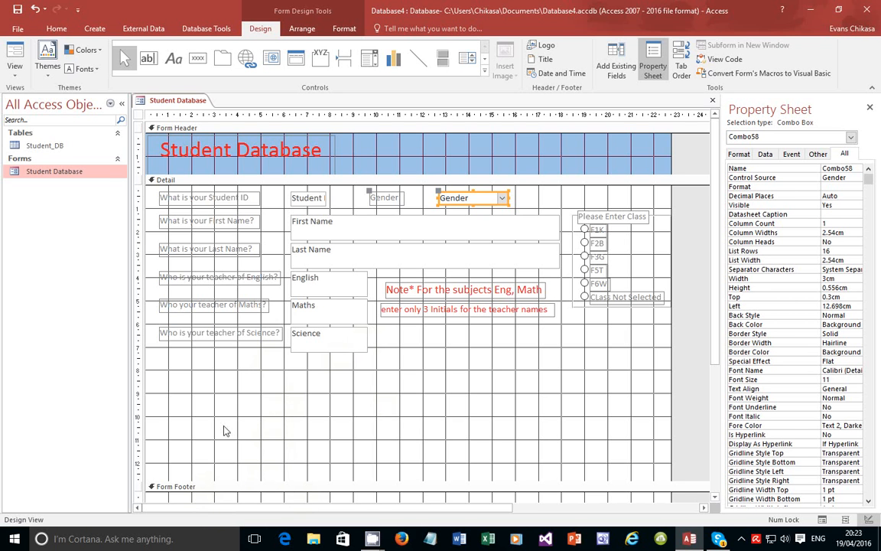
pyautogui.click(198, 60)
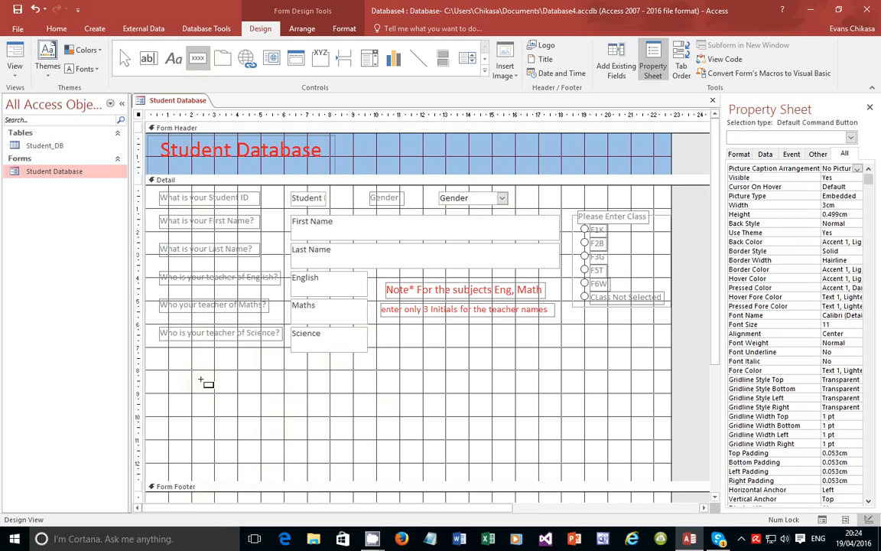
pyautogui.click(161, 387)
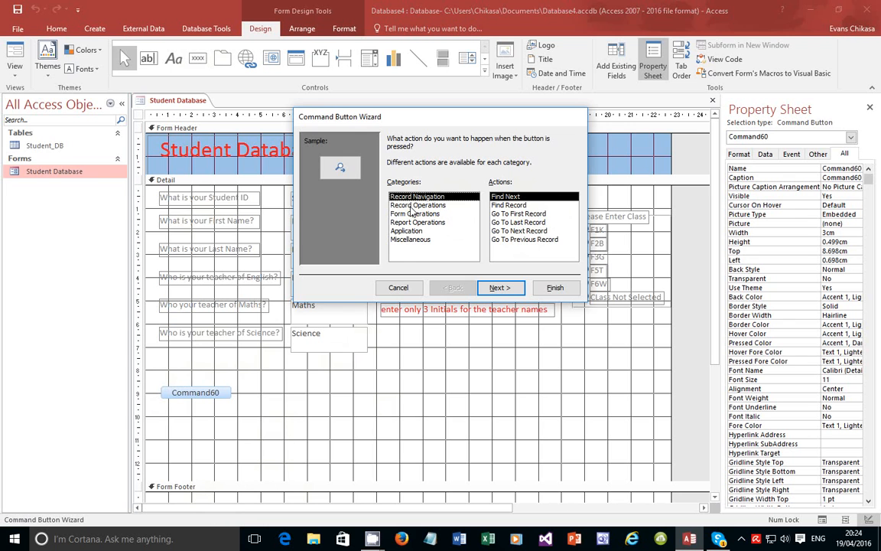
# Set Command60's action to Record Navigation > Go To Previous Record after reviewing the other categories
pyautogui.click(416, 205)
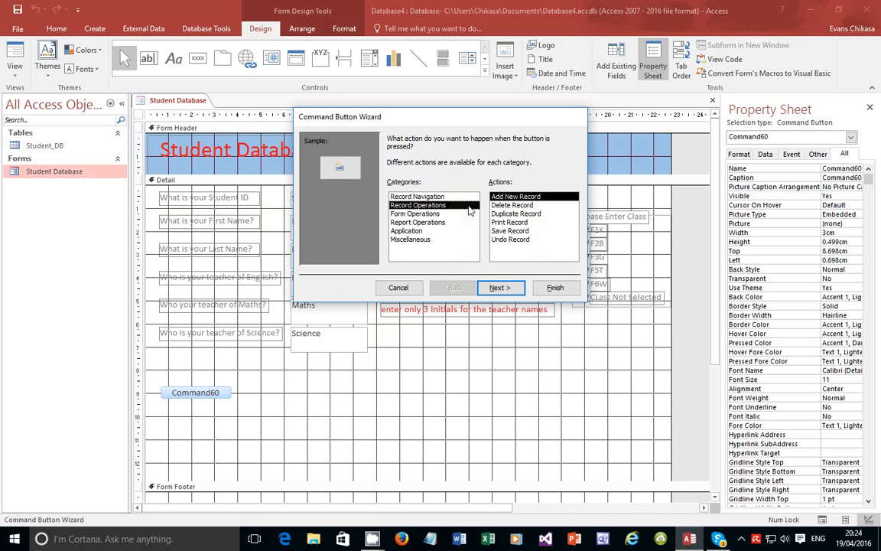
pyautogui.click(415, 214)
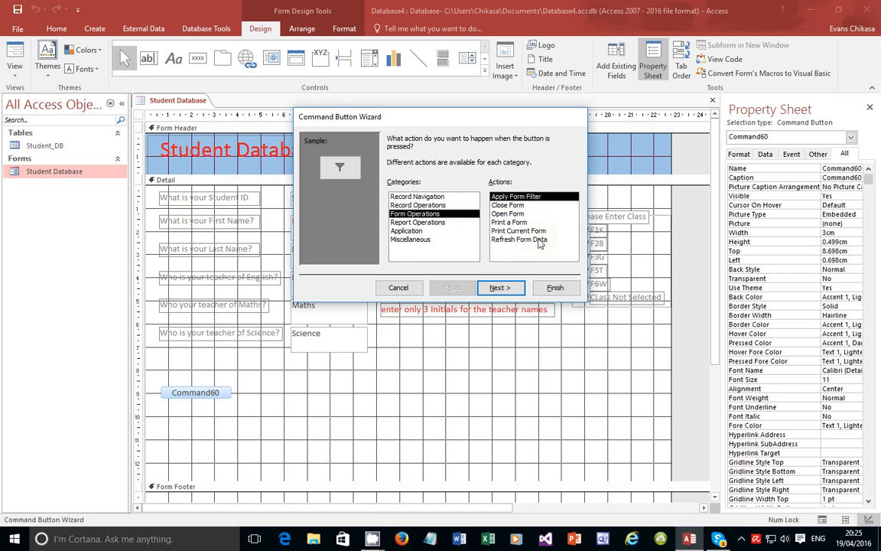
pyautogui.click(439, 223)
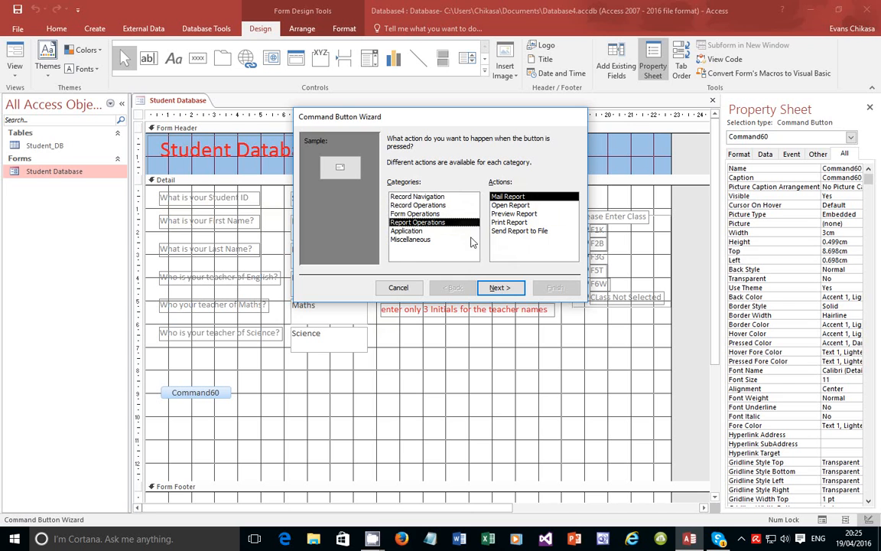
pyautogui.click(423, 197)
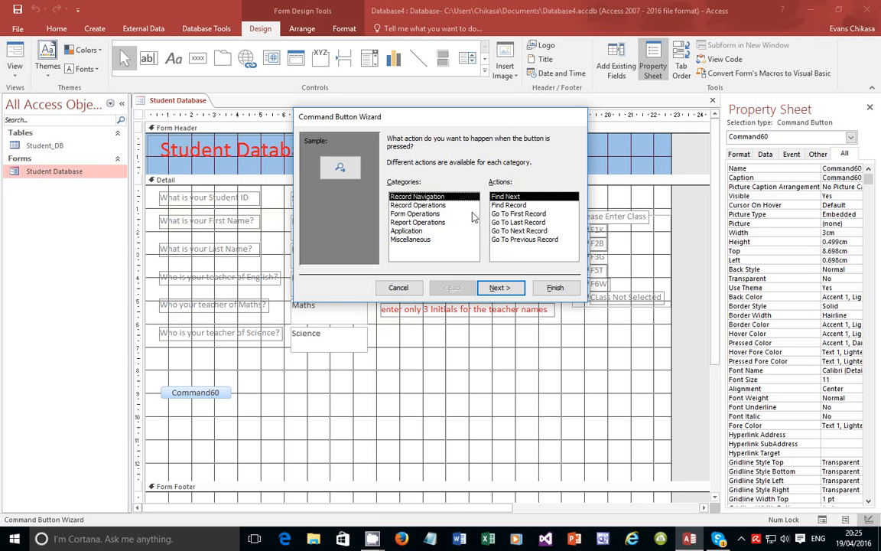
pyautogui.click(526, 240)
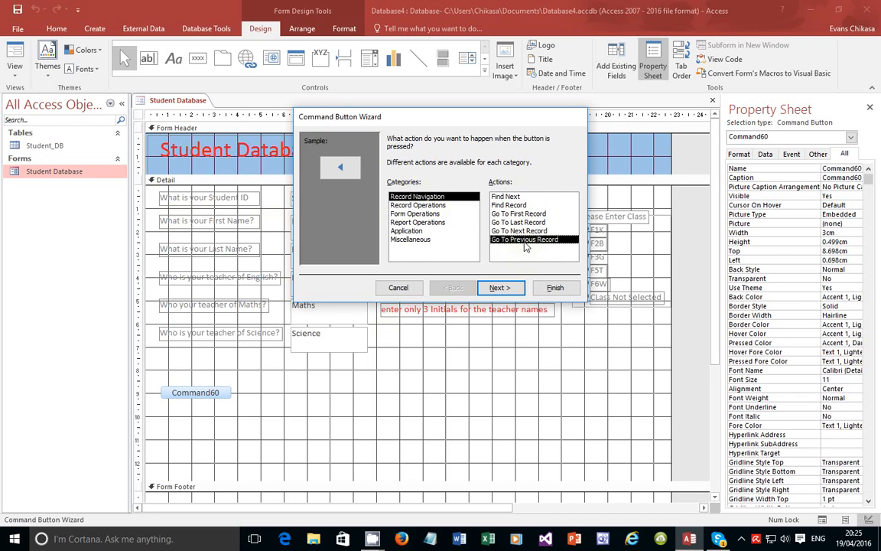
pyautogui.click(501, 287)
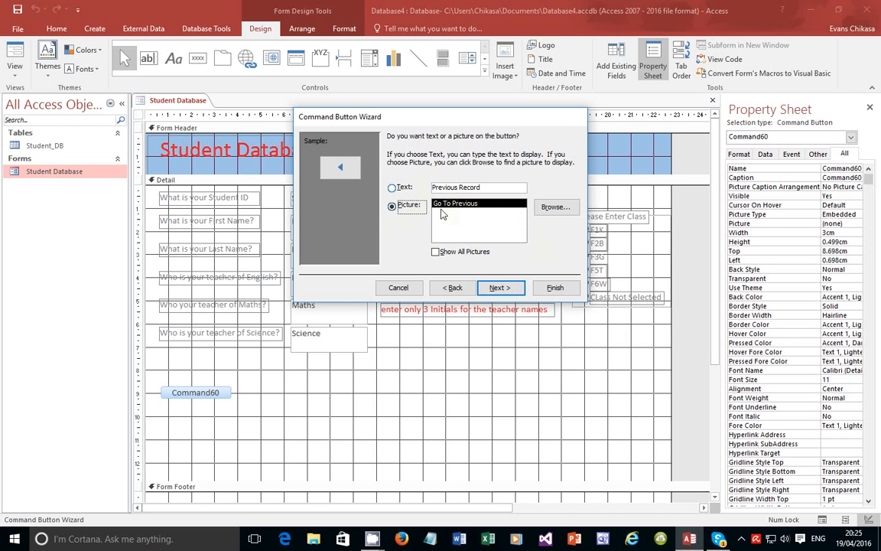
# Give the button the Go To Previous arrow picture instead of text and name it Previous
pyautogui.click(395, 192)
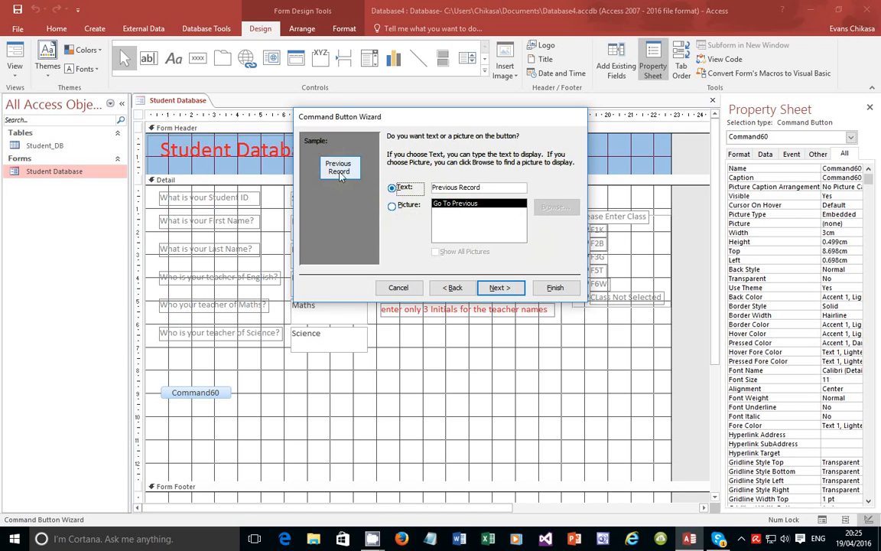
pyautogui.click(392, 207)
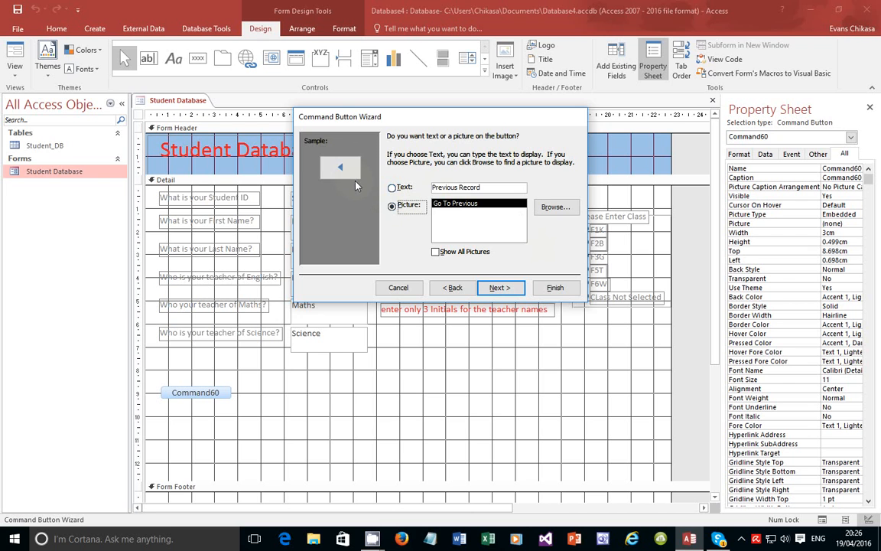
pyautogui.click(499, 287)
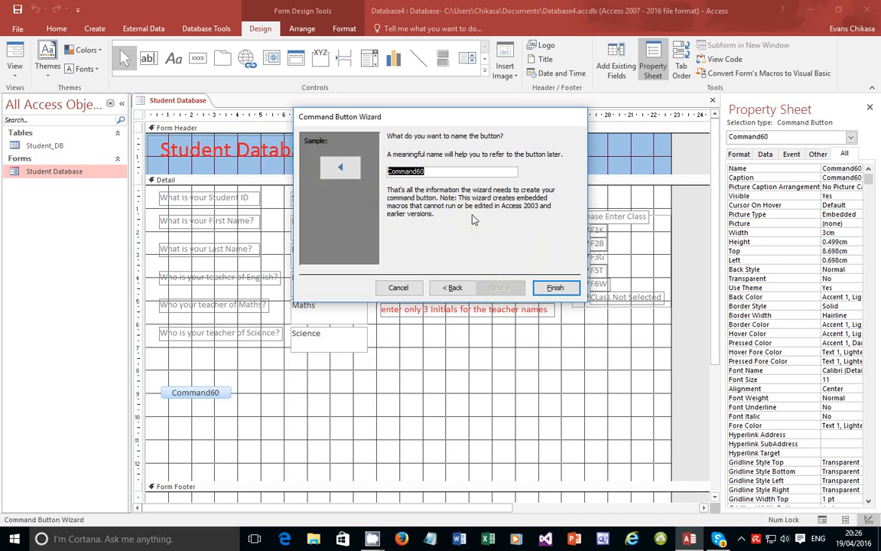
pyautogui.write('Previous')
pyautogui.press('Return')
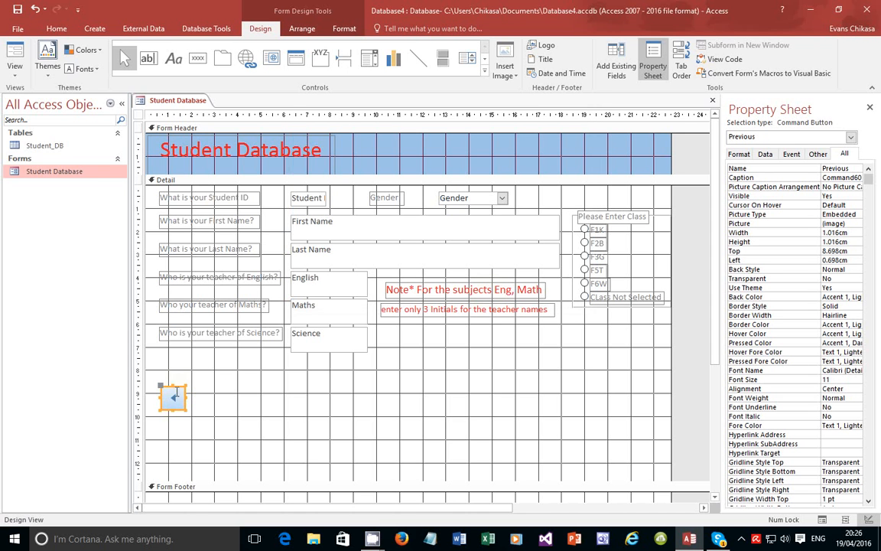
# In Form View, jump to the last record, then use Previous repeatedly to reach record 1 of 11
pyautogui.click(15, 71)
pyautogui.click(34, 92)
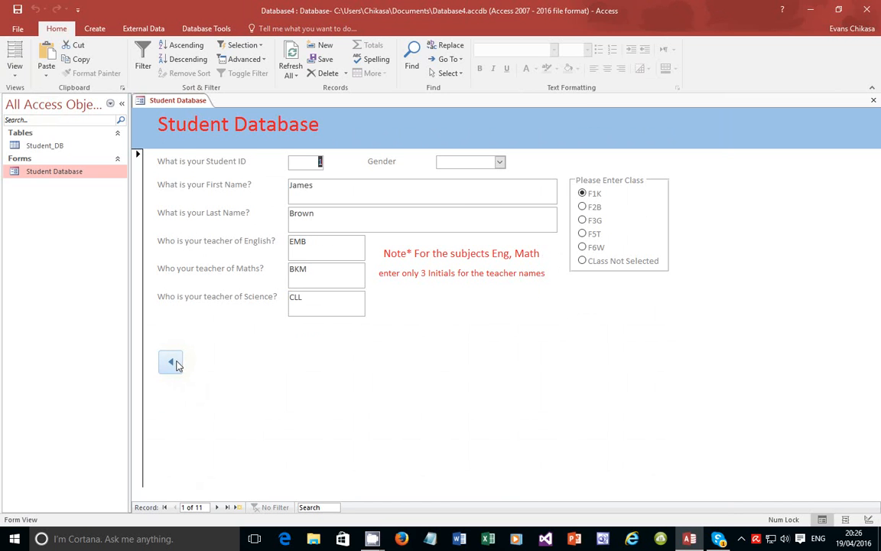
pyautogui.click(227, 507)
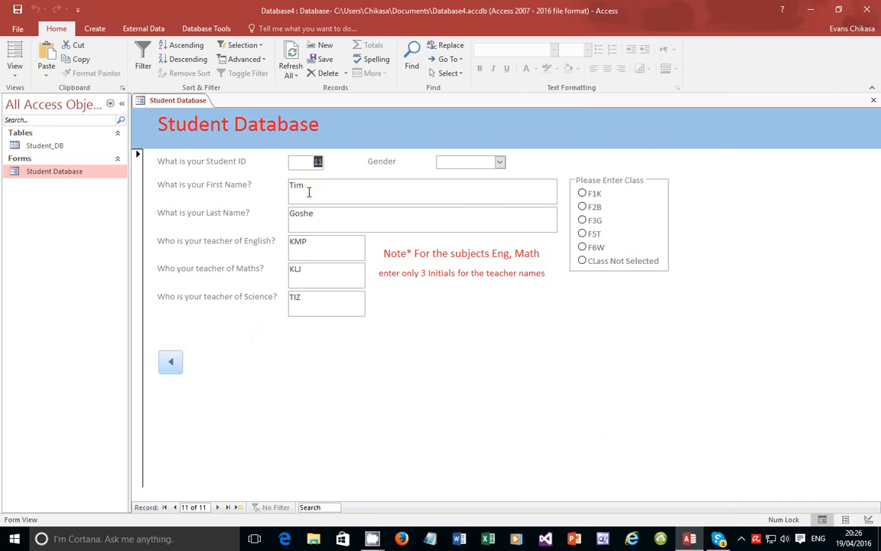
pyautogui.click(170, 363)
pyautogui.click(170, 363)
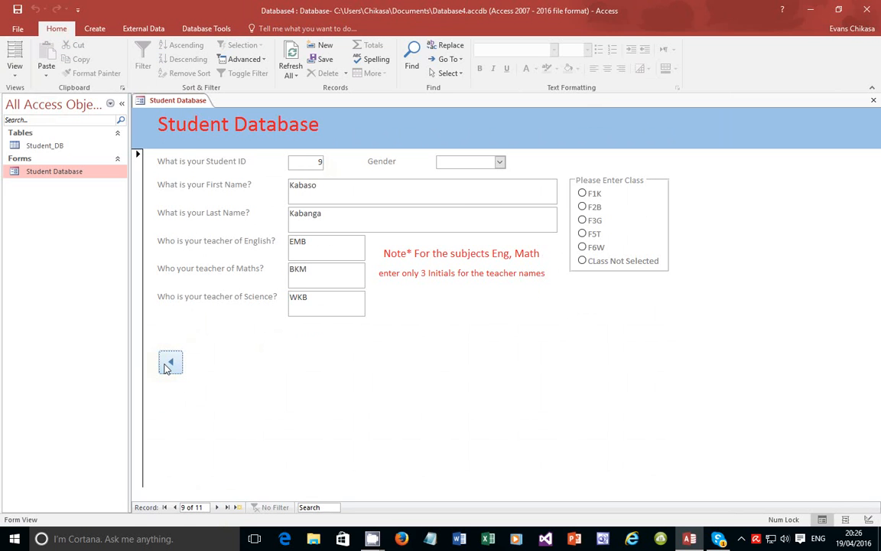
pyautogui.click(170, 362)
pyautogui.click(169, 363)
pyautogui.click(170, 363)
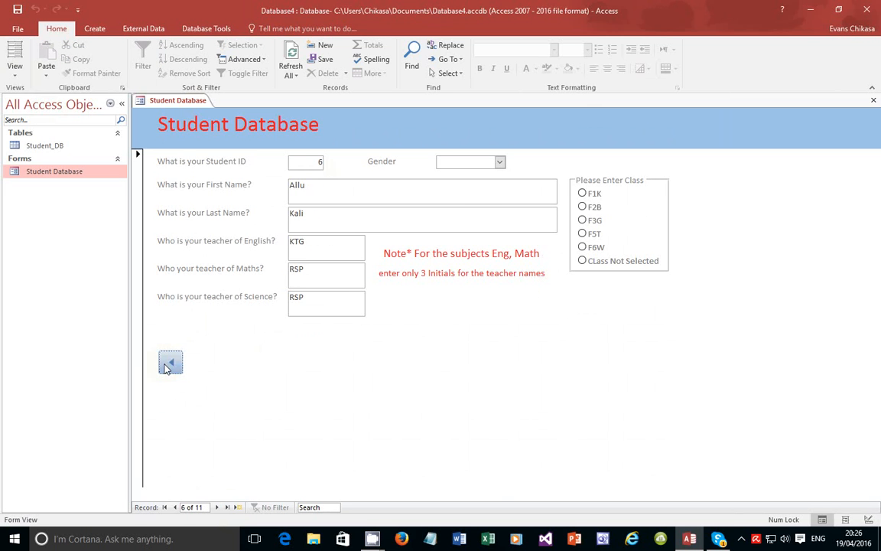
pyautogui.click(170, 363)
pyautogui.click(168, 364)
pyautogui.click(169, 364)
pyautogui.click(168, 364)
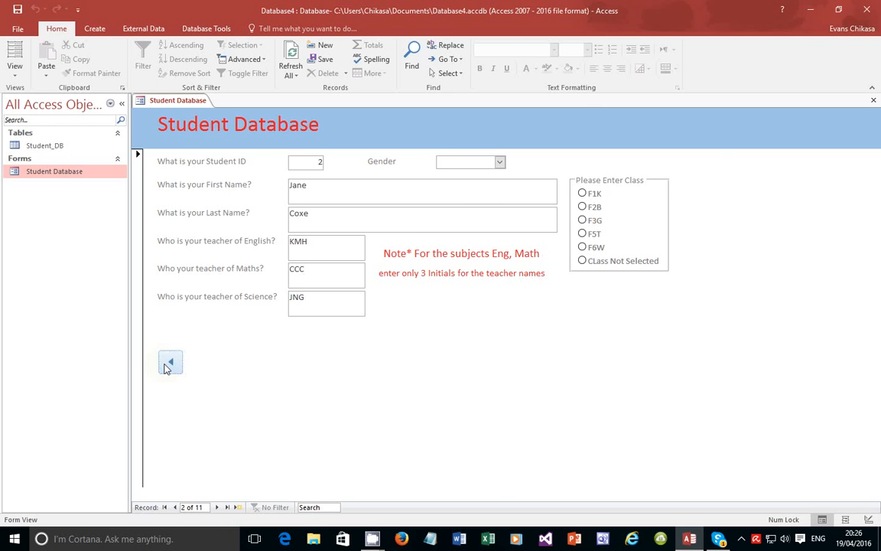
pyautogui.click(168, 364)
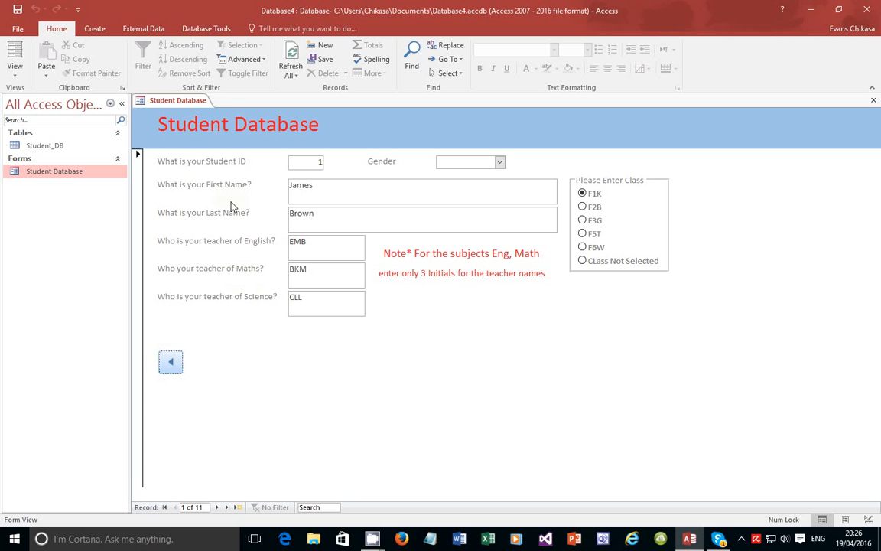
pyautogui.click(16, 72)
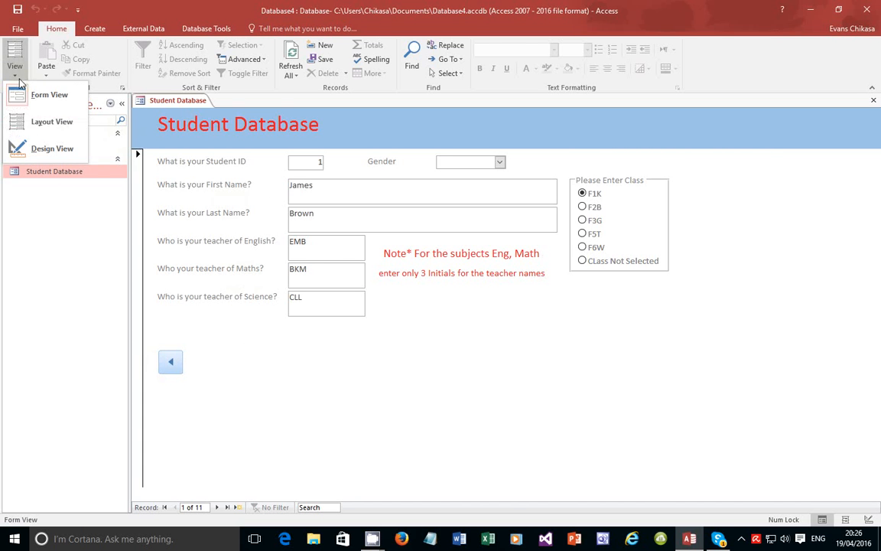
# In Design View, add a Go To Next Record arrow button named Next, aligned beside Previous
pyautogui.click(48, 150)
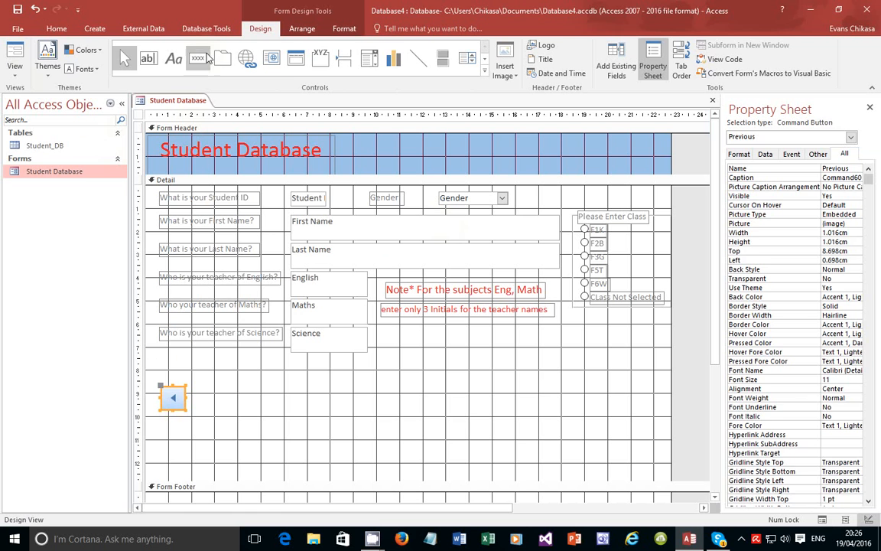
pyautogui.click(203, 59)
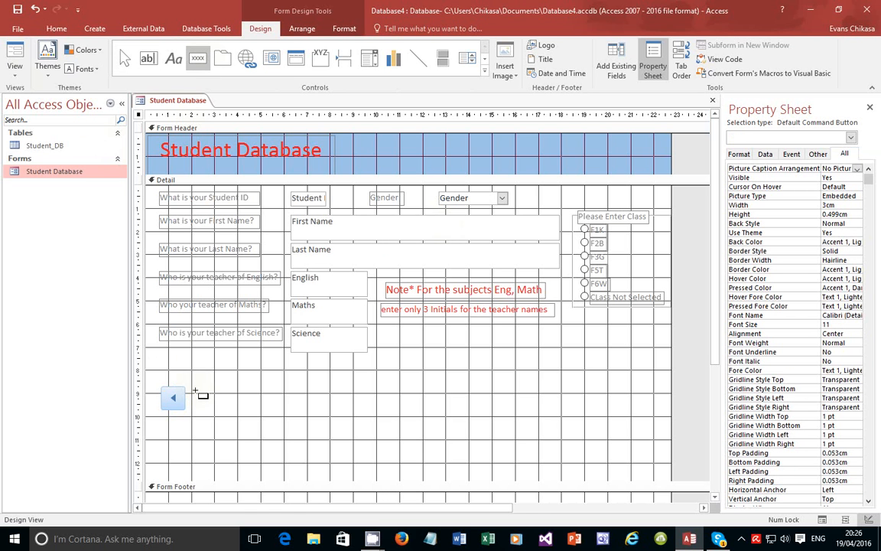
pyautogui.moveTo(194, 391); pyautogui.dragTo(262, 403)
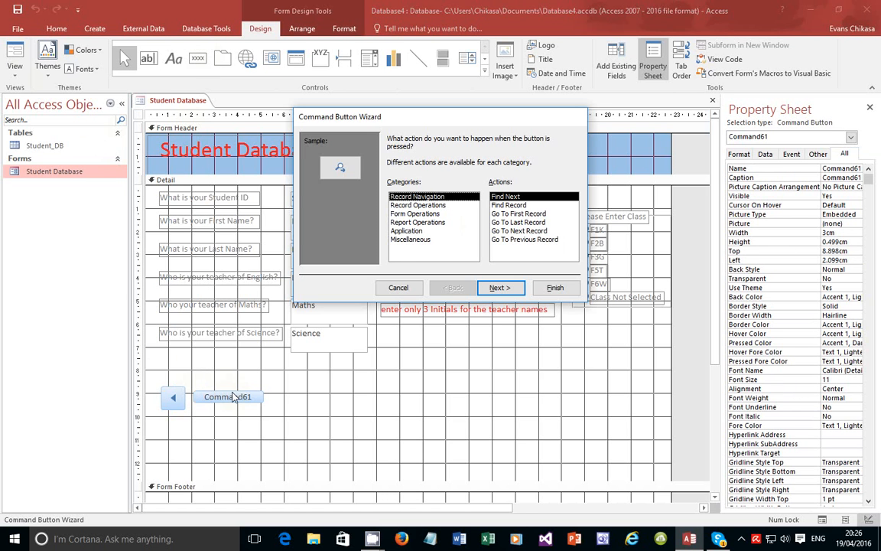
pyautogui.click(528, 231)
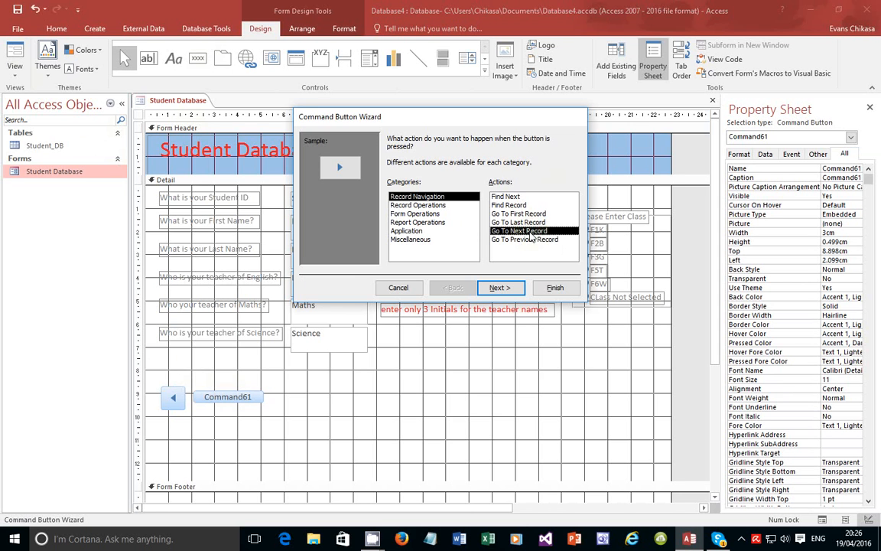
pyautogui.click(499, 287)
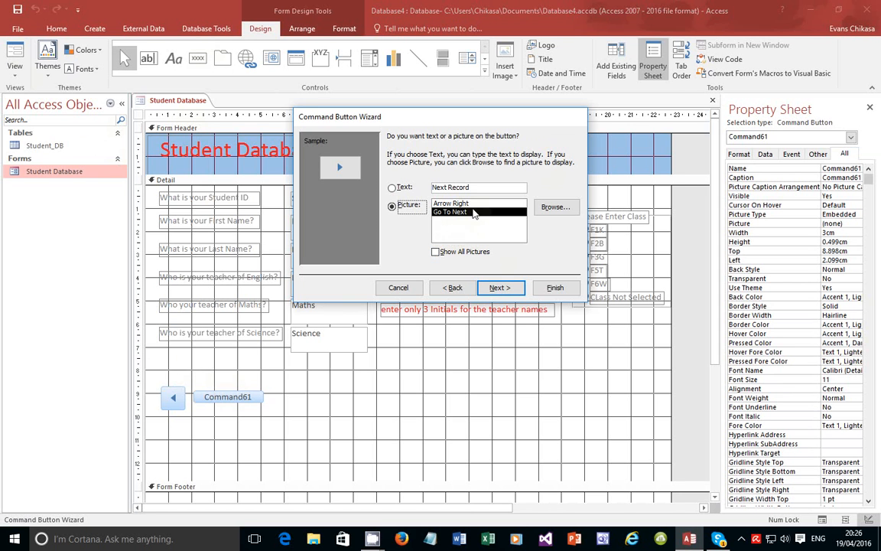
pyautogui.click(499, 287)
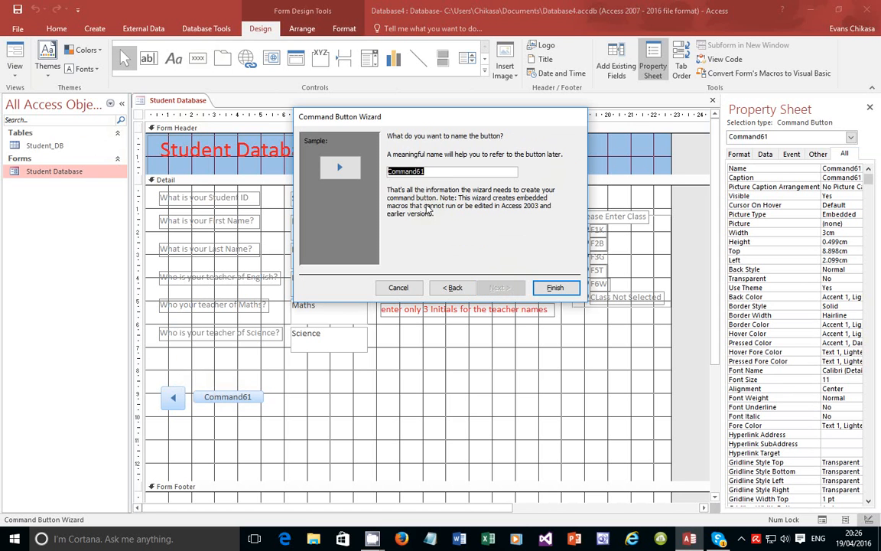
pyautogui.write('Next')
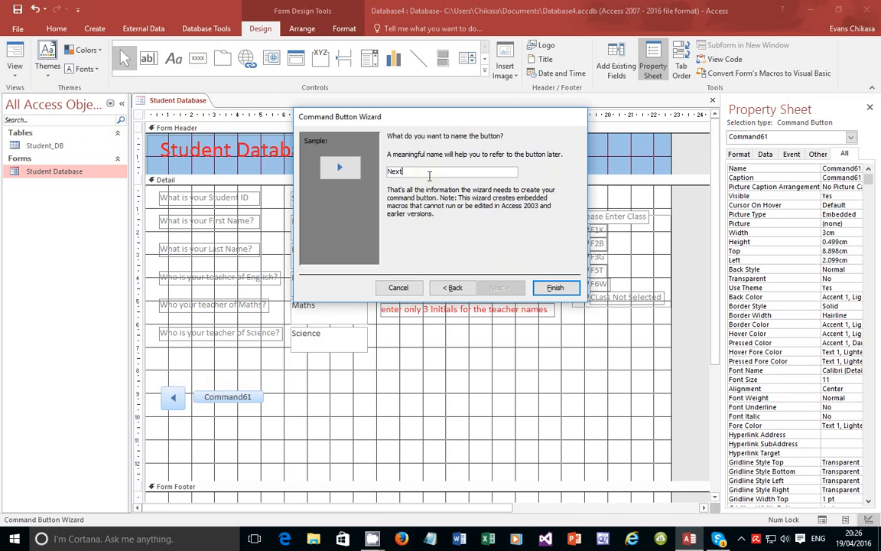
pyautogui.click(554, 287)
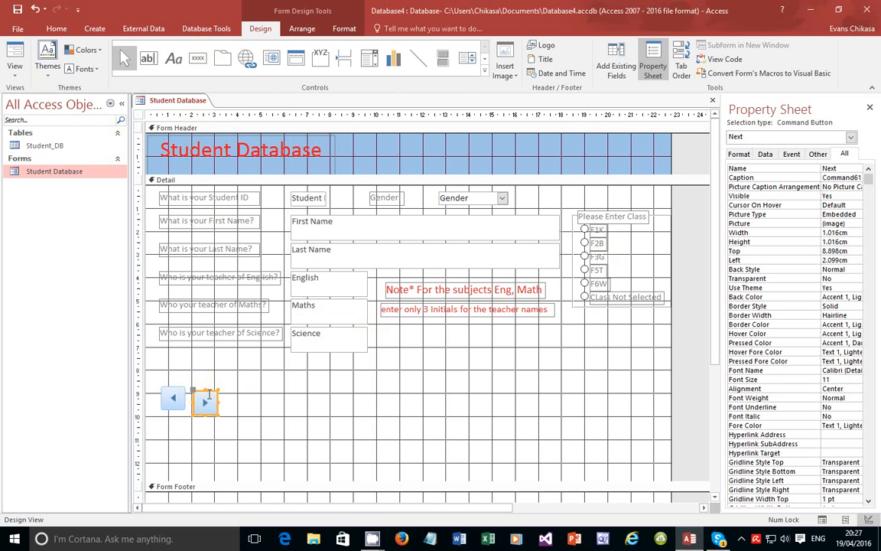
pyautogui.moveTo(213, 392); pyautogui.dragTo(210, 387)
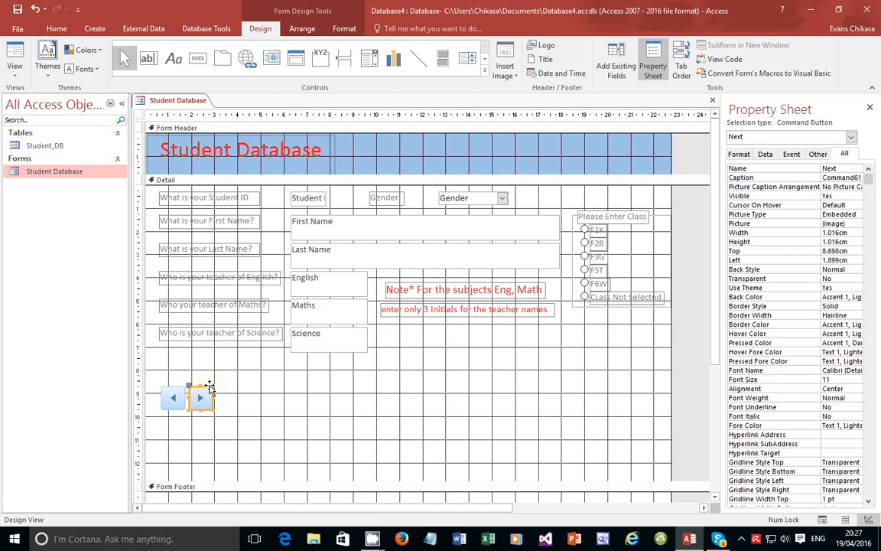
pyautogui.click(234, 390)
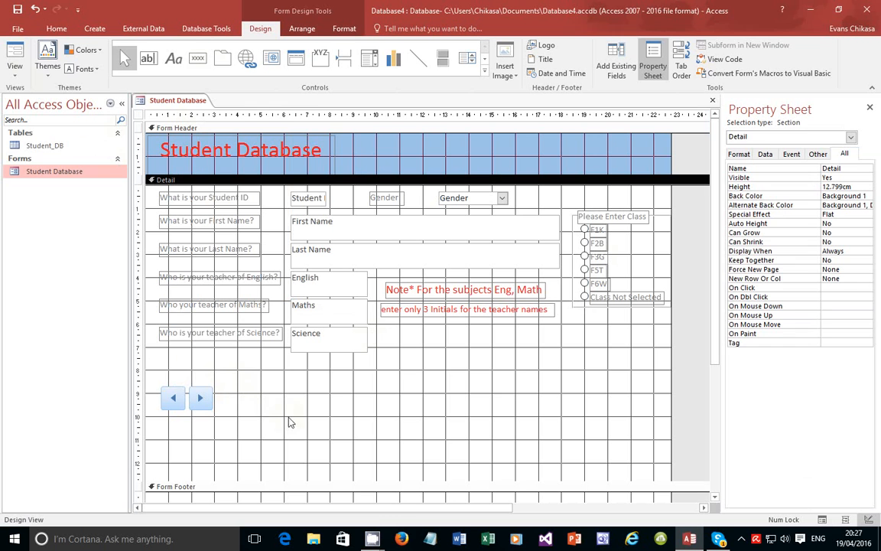
# Place a button set to Add New Record with the Go To New picture, named Add
pyautogui.click(199, 59)
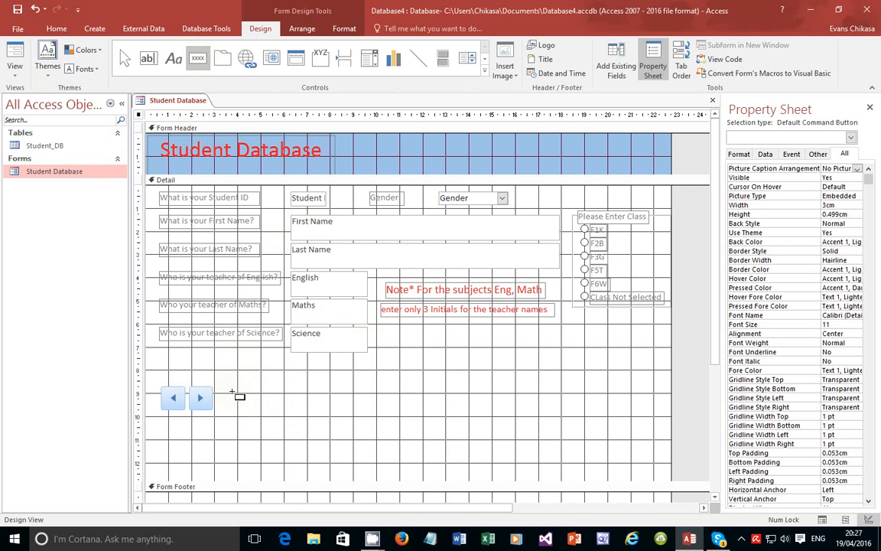
pyautogui.click(238, 393)
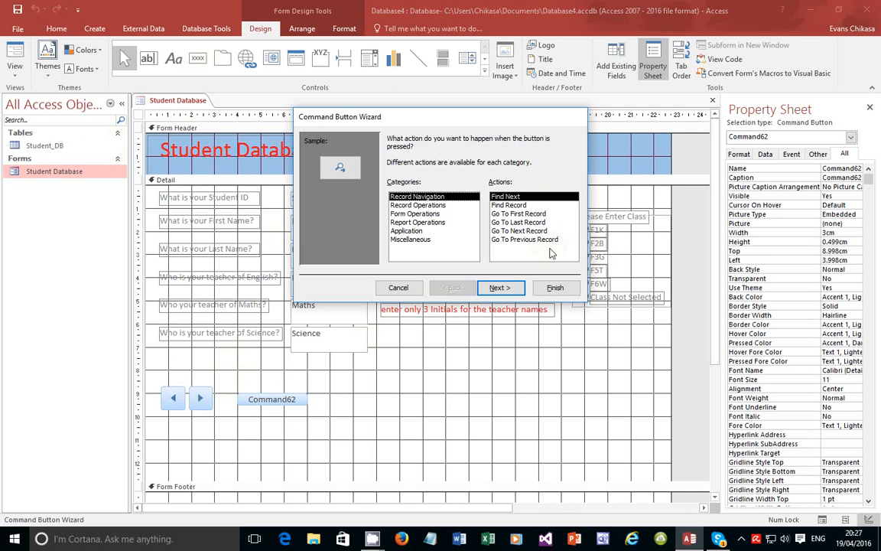
pyautogui.click(428, 205)
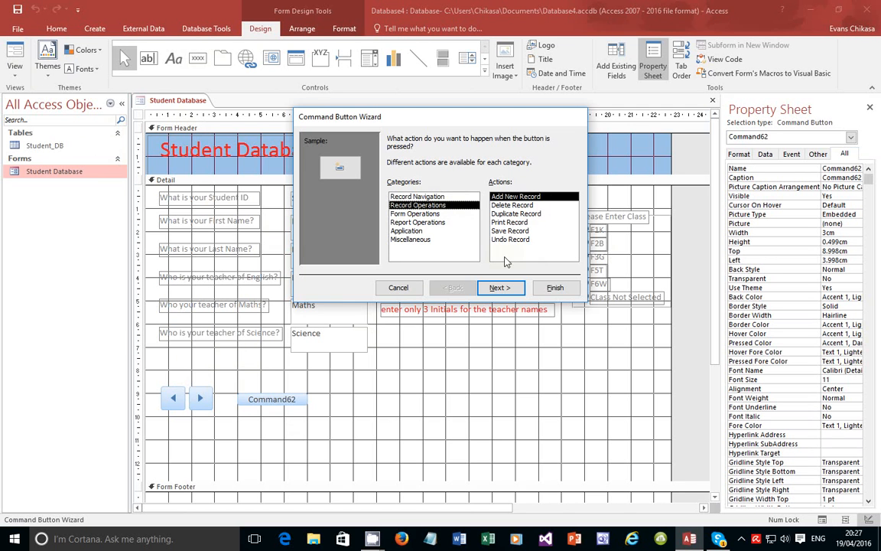
pyautogui.click(498, 289)
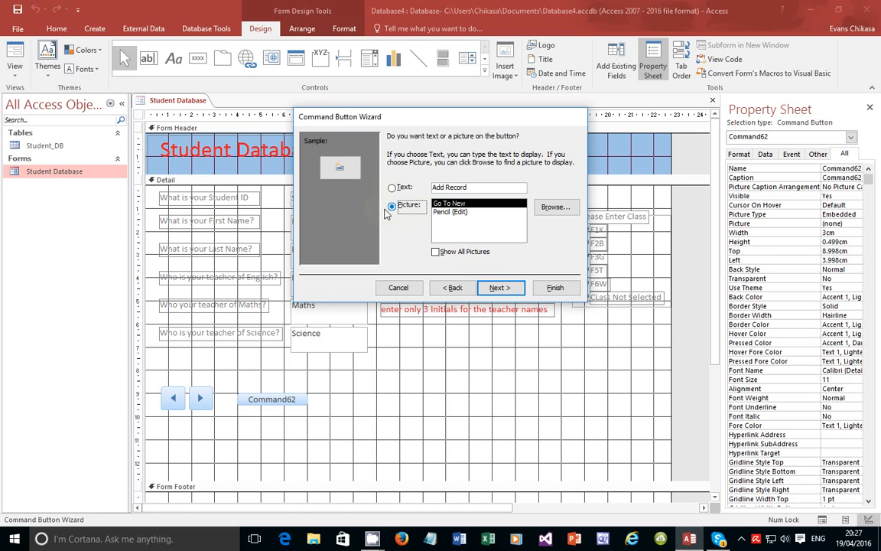
pyautogui.click(391, 188)
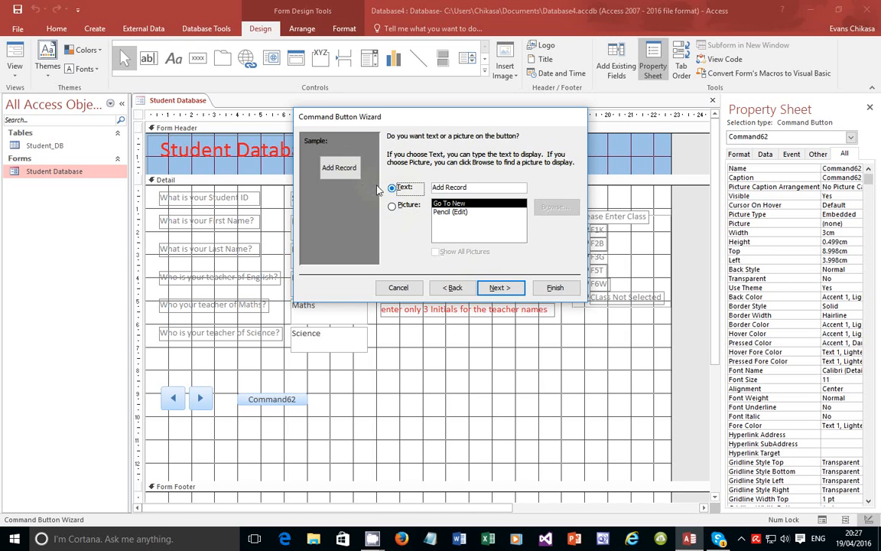
pyautogui.click(404, 205)
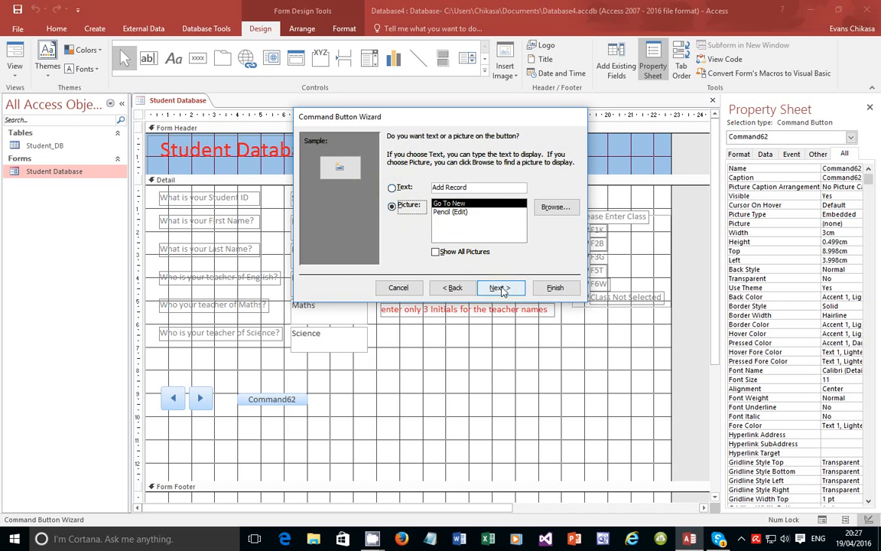
pyautogui.click(460, 213)
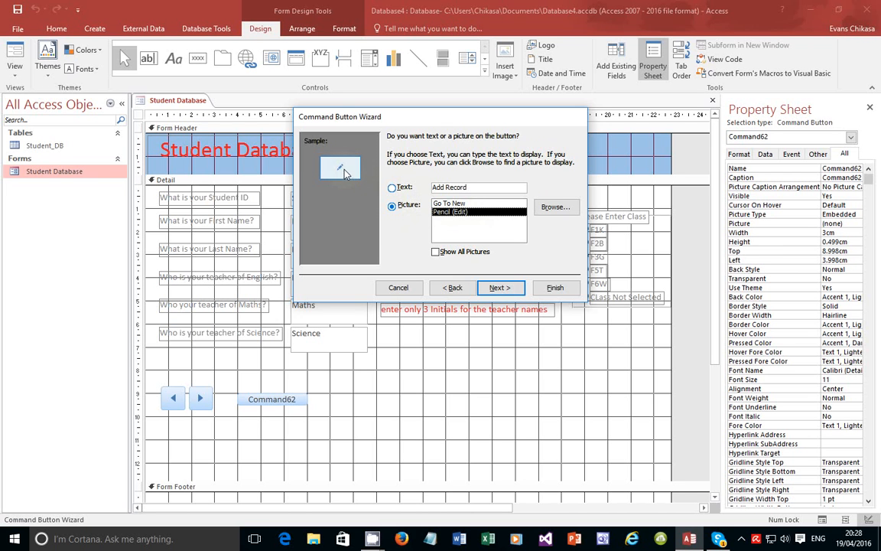
pyautogui.click(447, 202)
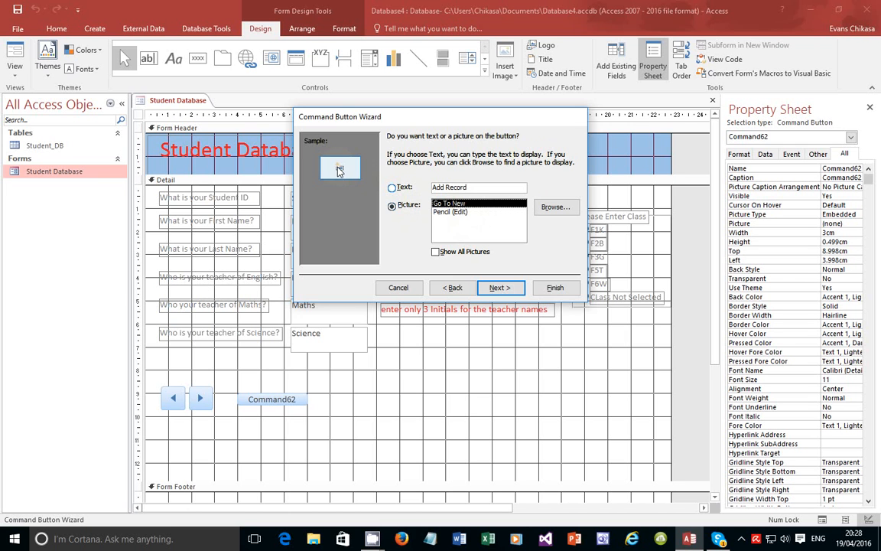
pyautogui.click(497, 288)
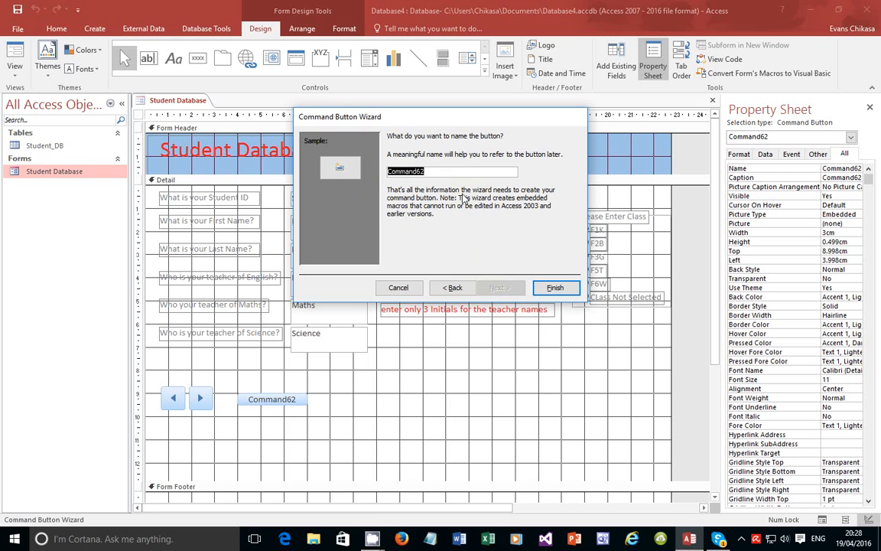
pyautogui.write('Add')
pyautogui.click(554, 287)
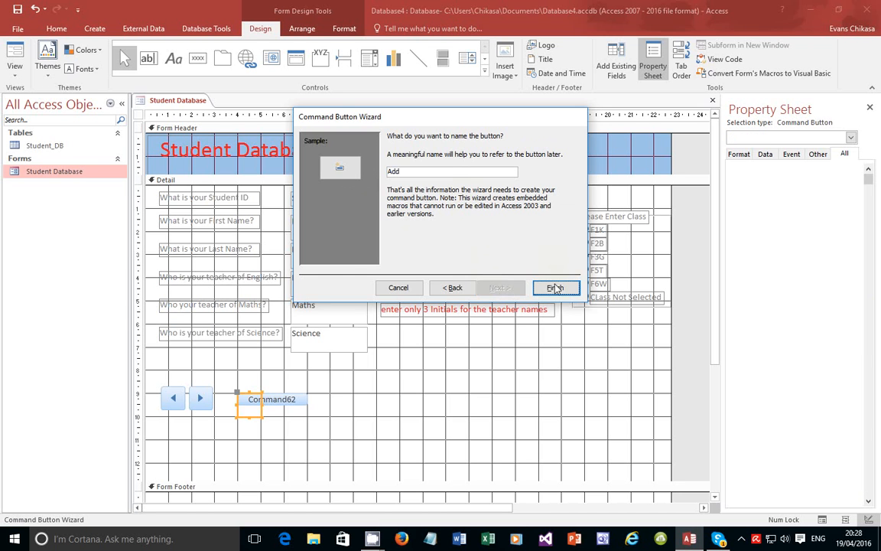
# Reselect the Add button and raise it level with the arrow buttons
pyautogui.click(254, 400)
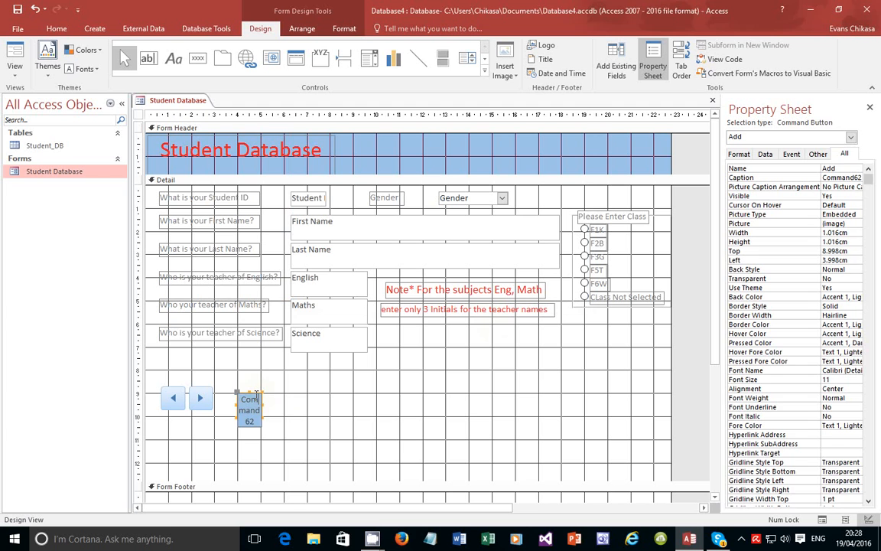
pyautogui.click(274, 418)
pyautogui.click(250, 399)
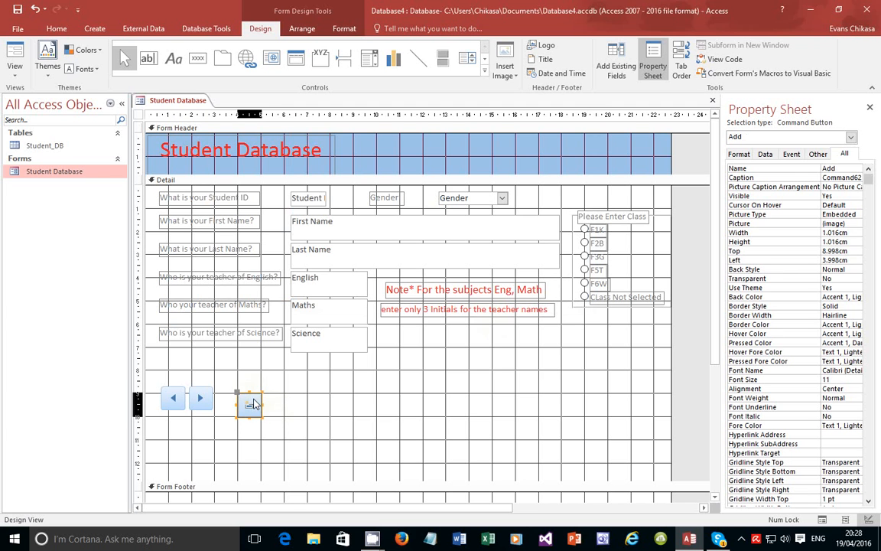
pyautogui.moveTo(251, 397); pyautogui.dragTo(251, 393)
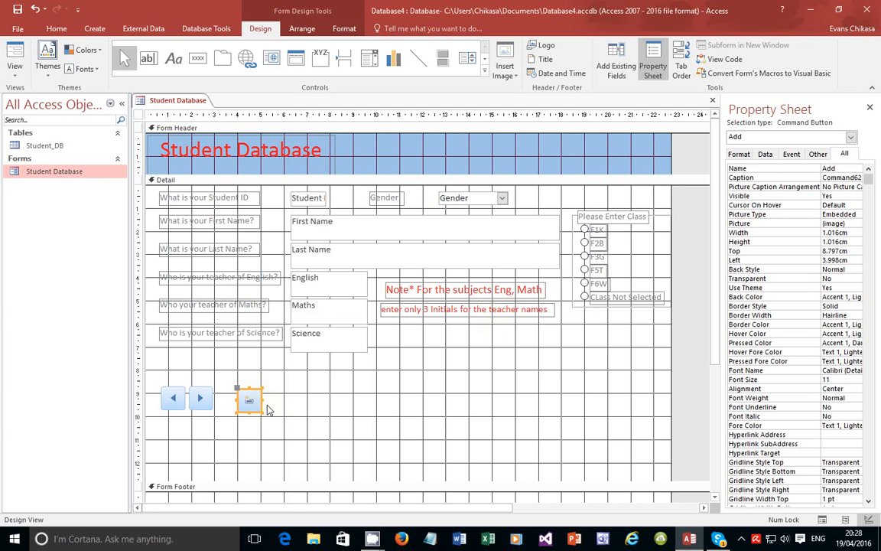
# Add a Save Record picture button named Save beside Add and nudge it into line
pyautogui.click(197, 58)
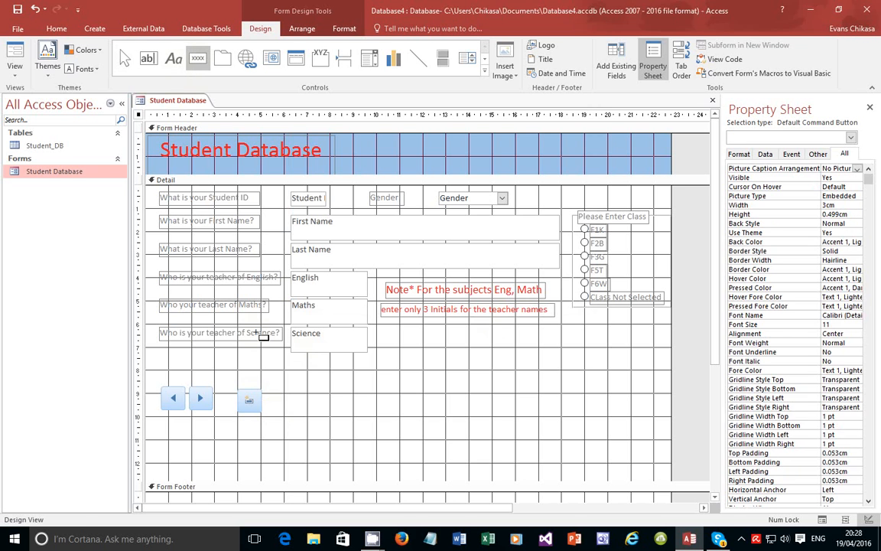
pyautogui.click(272, 397)
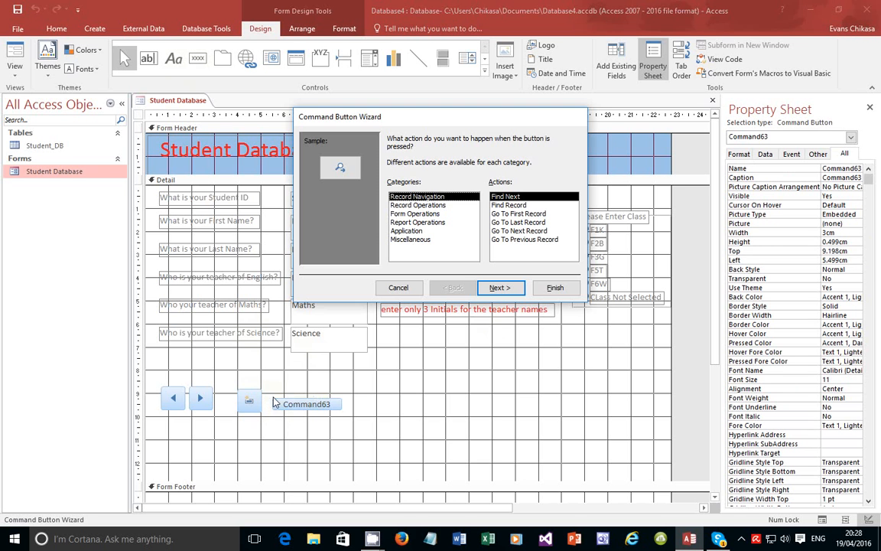
pyautogui.click(417, 204)
pyautogui.click(520, 206)
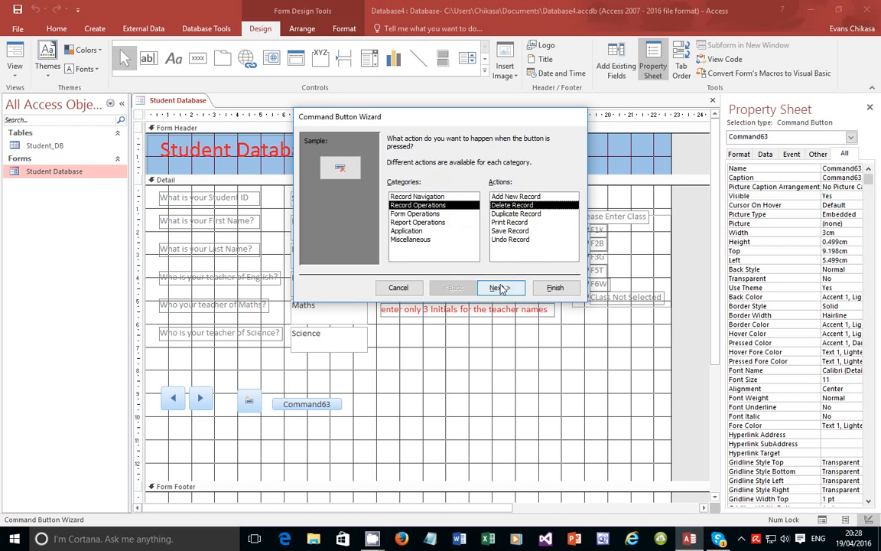
pyautogui.click(497, 231)
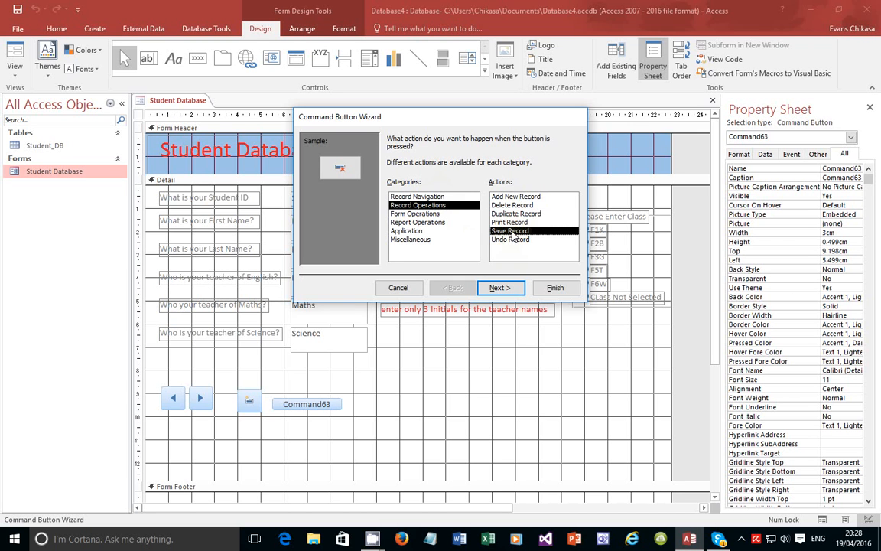
pyautogui.click(499, 288)
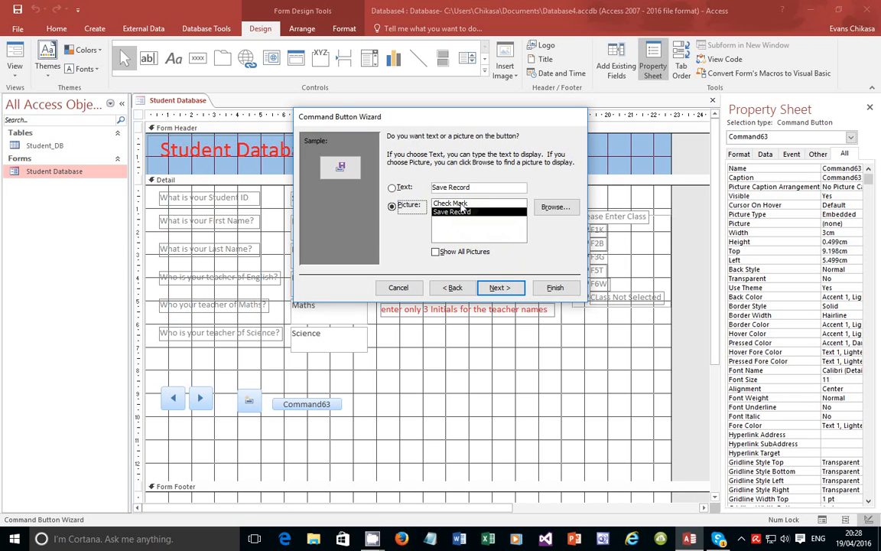
pyautogui.click(498, 288)
pyautogui.write('S')
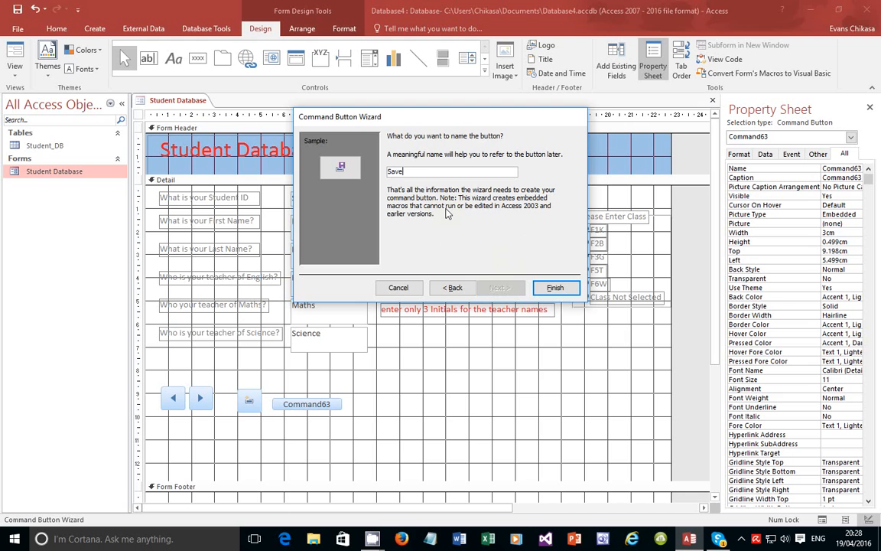
pyautogui.write('ave')
pyautogui.click(554, 287)
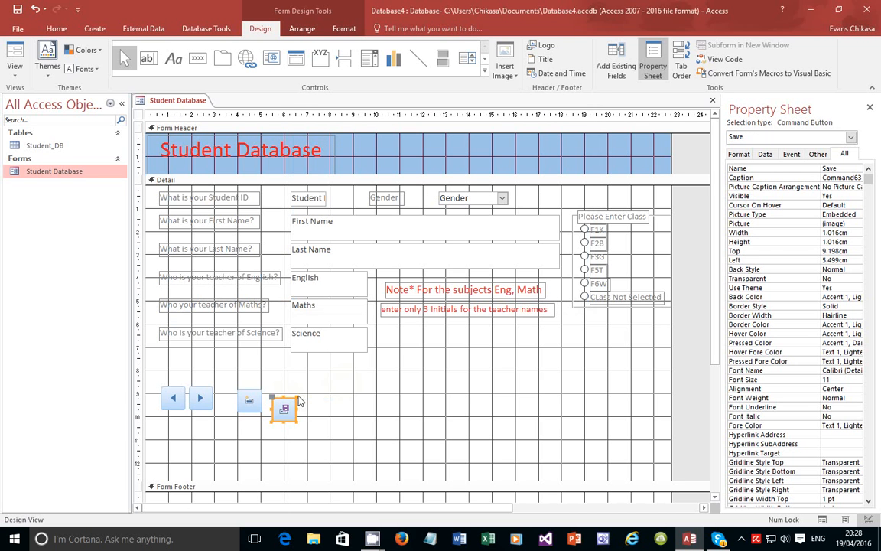
pyautogui.moveTo(283, 403); pyautogui.dragTo(280, 394)
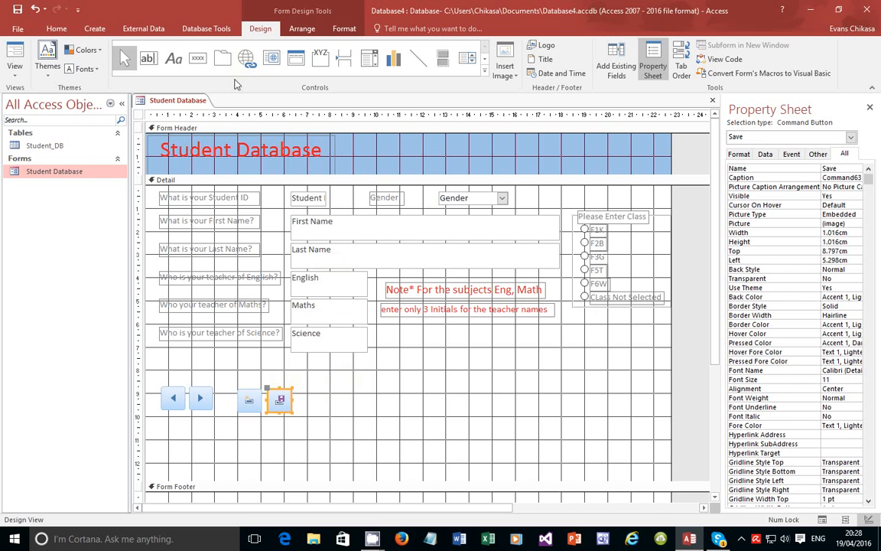
# Place a new button right of Save, trying the Save Record action before going back to the action list
pyautogui.click(197, 58)
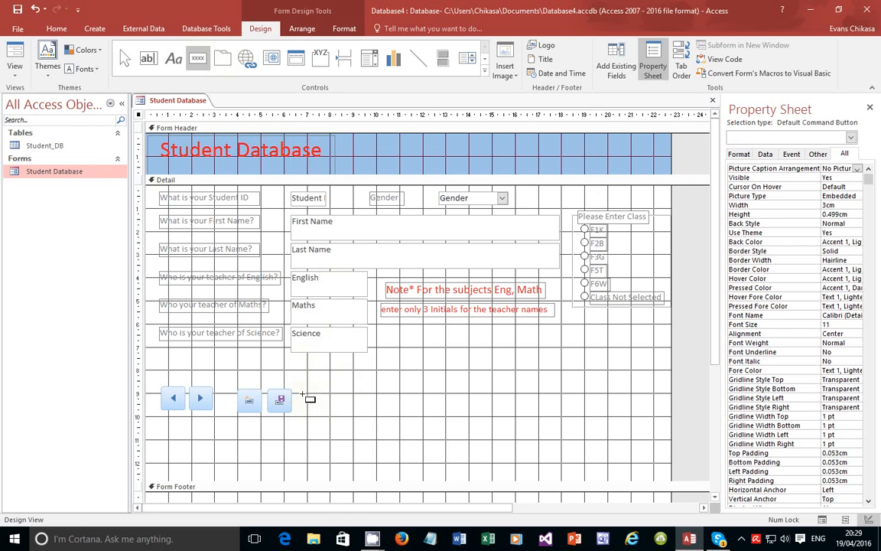
pyautogui.click(304, 394)
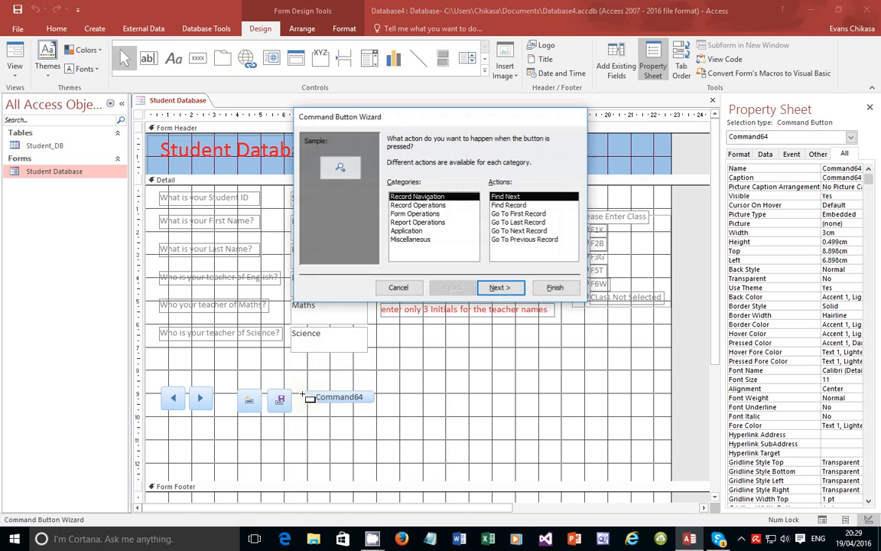
pyautogui.click(417, 214)
pyautogui.click(418, 205)
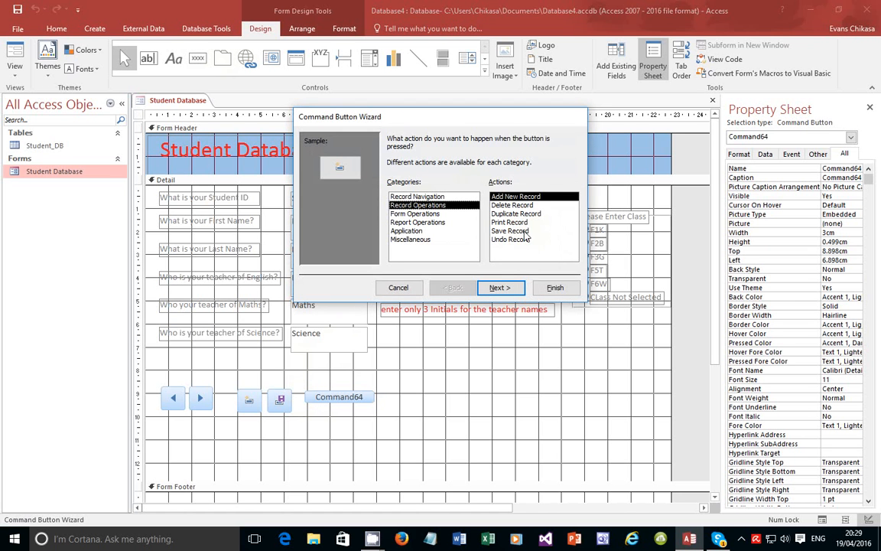
pyautogui.click(525, 232)
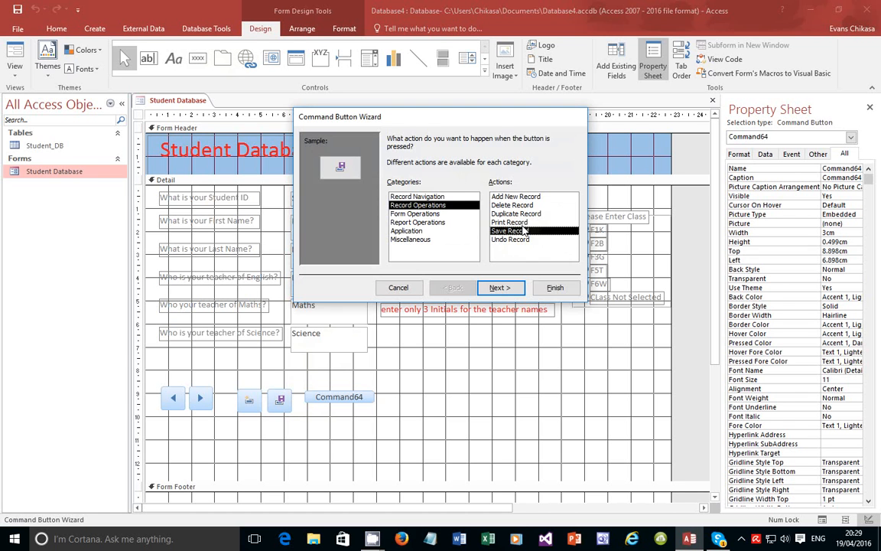
pyautogui.click(514, 289)
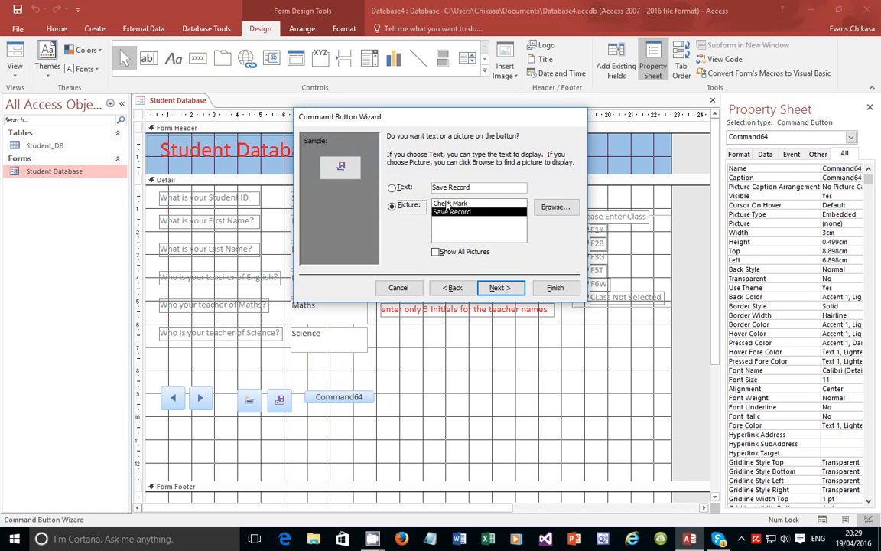
pyautogui.click(502, 288)
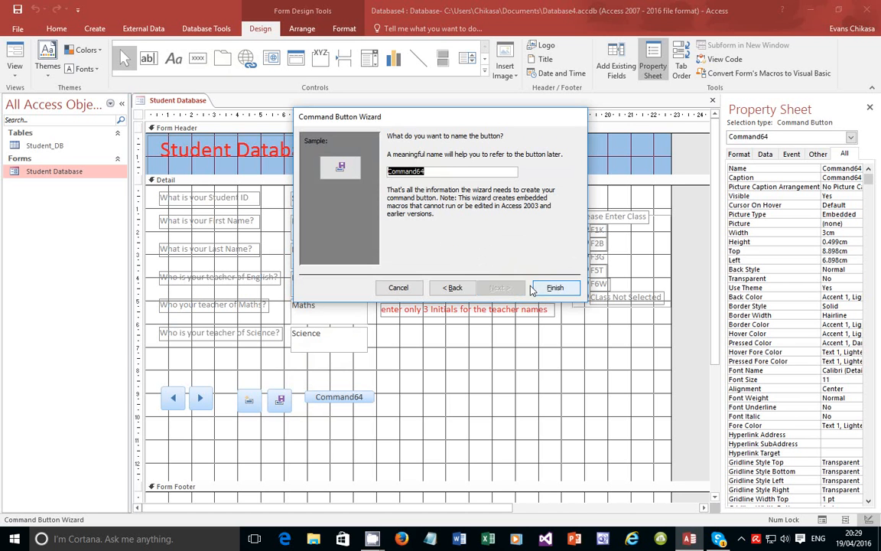
pyautogui.click(454, 288)
pyautogui.click(456, 289)
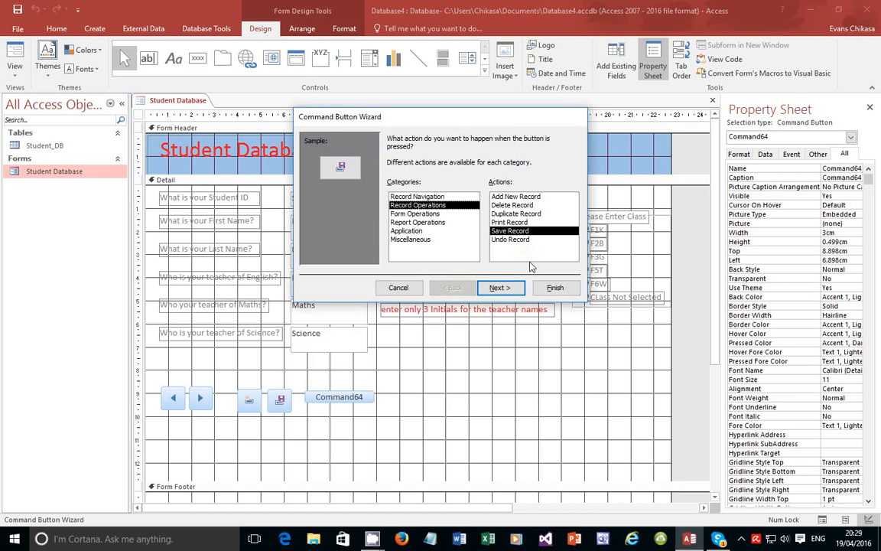
# Switch to Delete Record with its Delete Record picture, name it Delete, and line it up beside Save
pyautogui.click(511, 205)
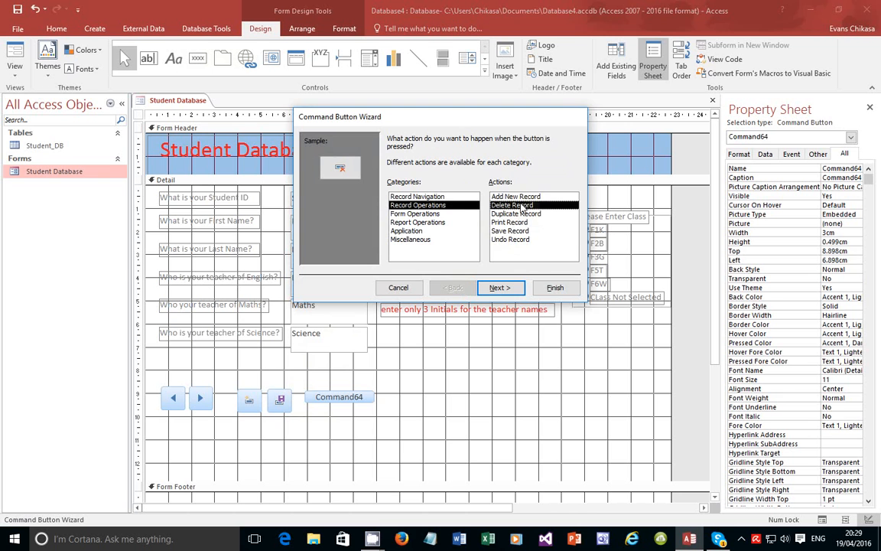
pyautogui.click(498, 288)
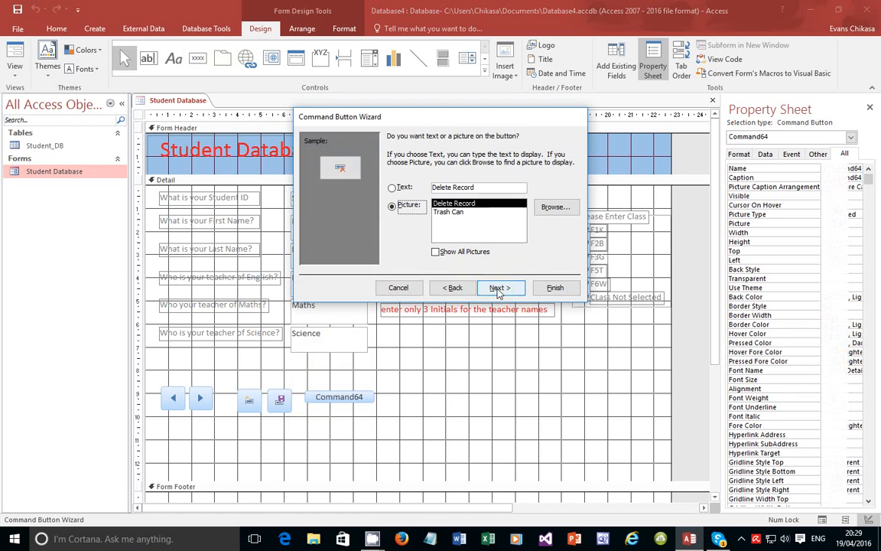
pyautogui.click(450, 212)
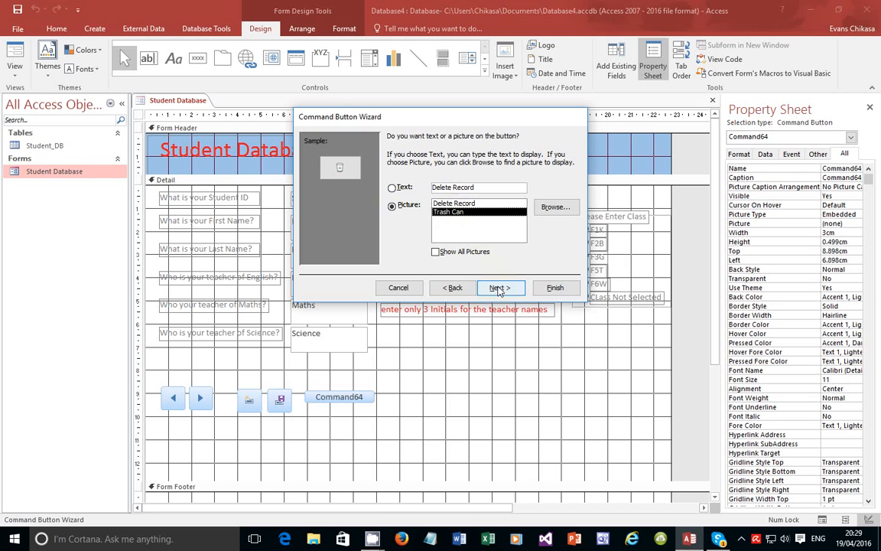
pyautogui.click(474, 204)
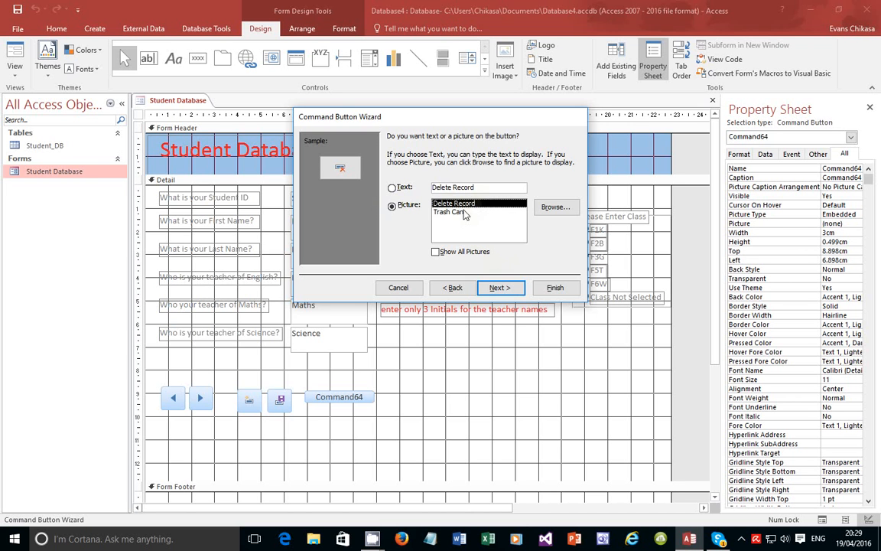
pyautogui.click(498, 288)
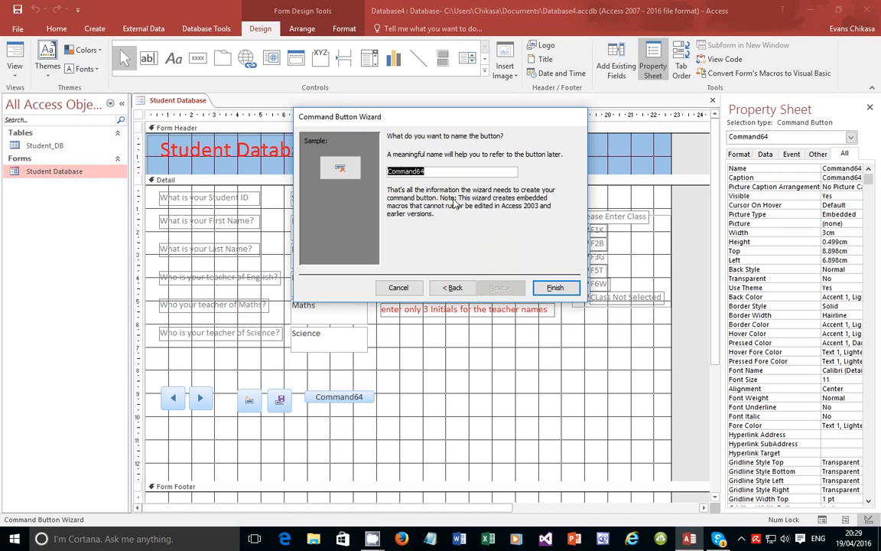
pyautogui.write('Delete')
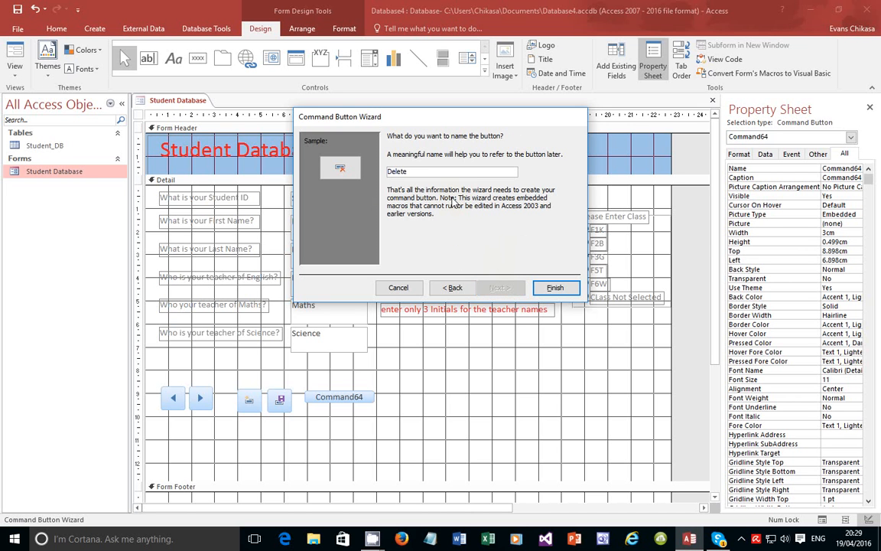
pyautogui.click(555, 287)
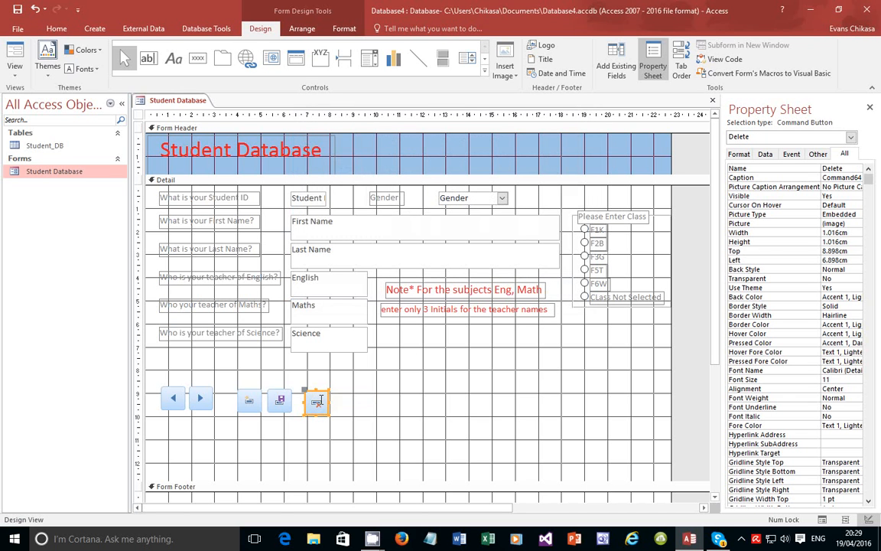
pyautogui.moveTo(318, 393); pyautogui.dragTo(308, 389)
pyautogui.click(286, 398)
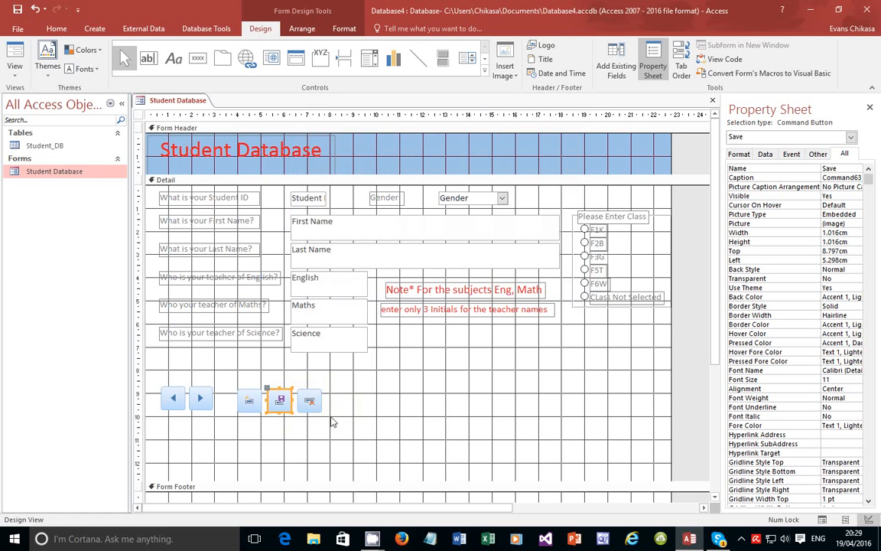
# Switch to Form View and advance three student records with the Next arrow button
pyautogui.click(14, 73)
pyautogui.click(33, 84)
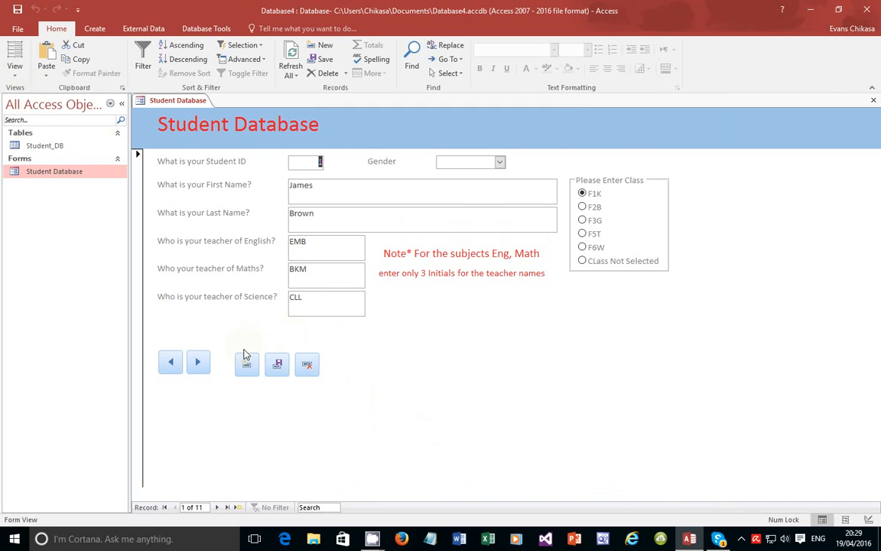
pyautogui.click(198, 366)
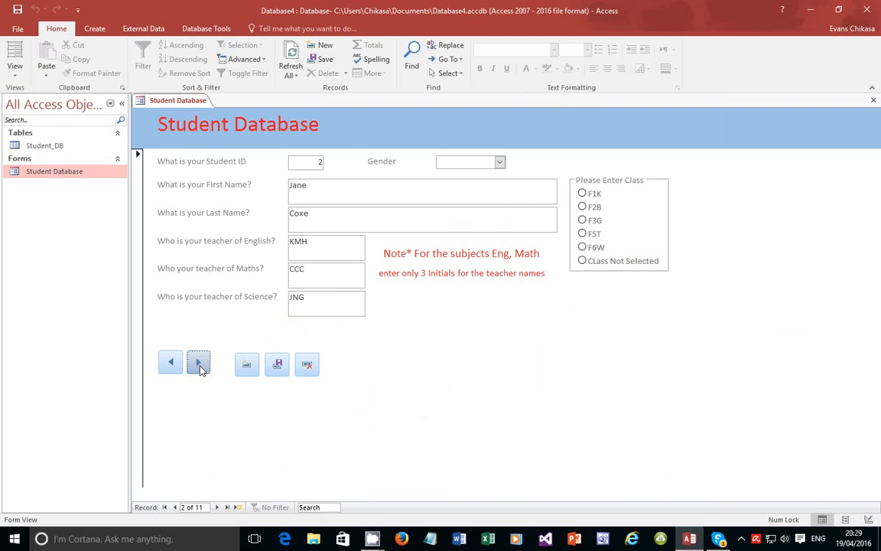
pyautogui.click(198, 366)
pyautogui.click(198, 365)
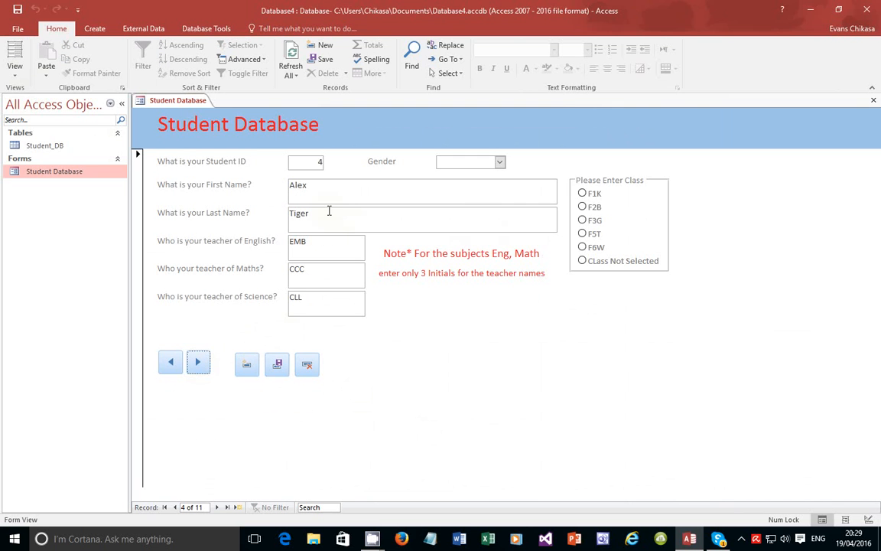
# Delete the current record with the Delete button, confirm Yes, then start a blank new record
pyautogui.click(307, 364)
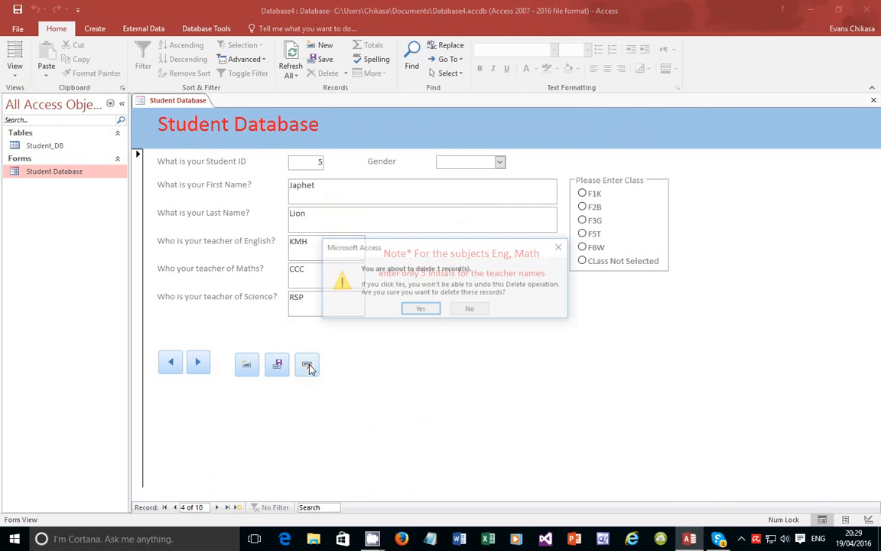
pyautogui.click(417, 309)
pyautogui.click(247, 364)
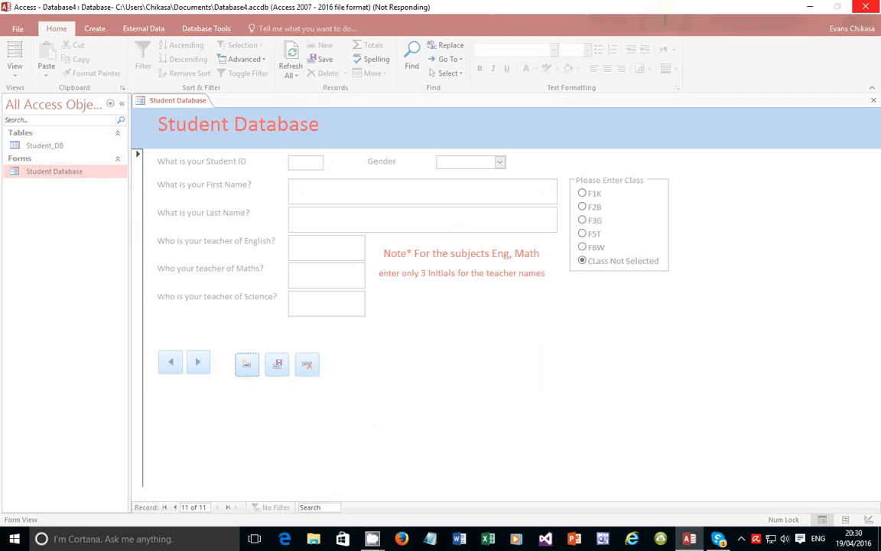
# Enter Student ID 11 and the student's first and last name
pyautogui.click(316, 161)
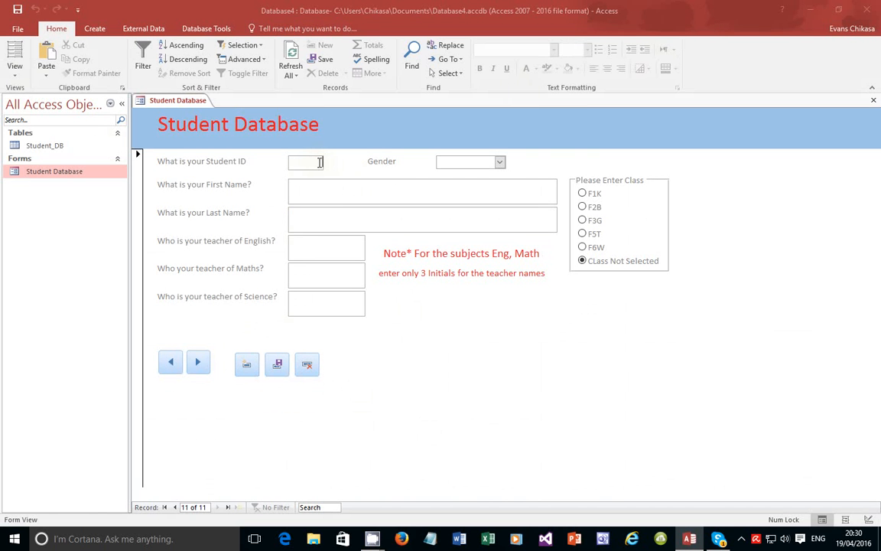
pyautogui.write('11')
pyautogui.click(320, 188)
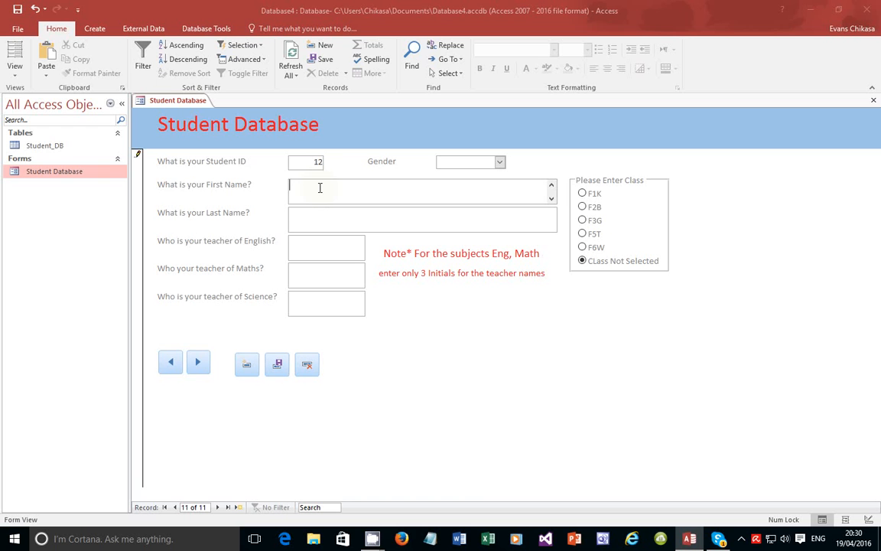
pyautogui.click(321, 213)
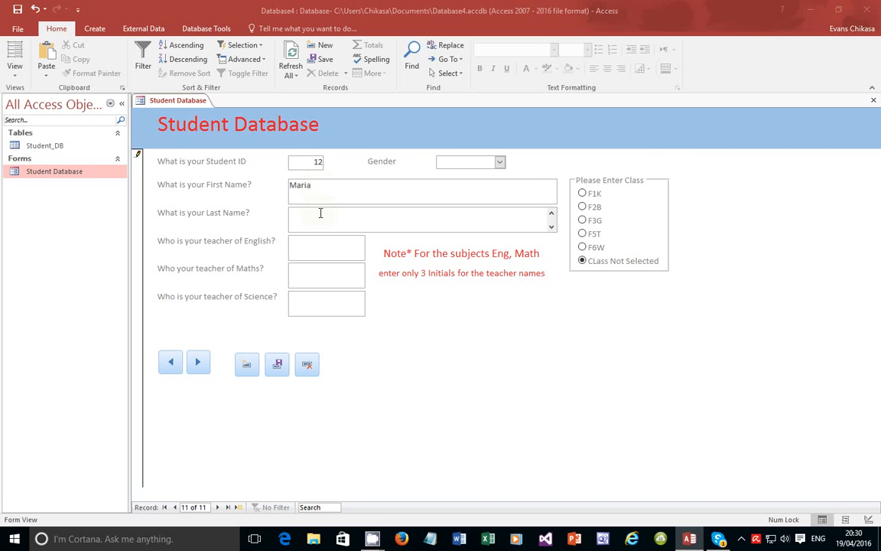
# Fill in teacher initials GKF, HTY and HTC for English, Maths and Science
pyautogui.click(318, 251)
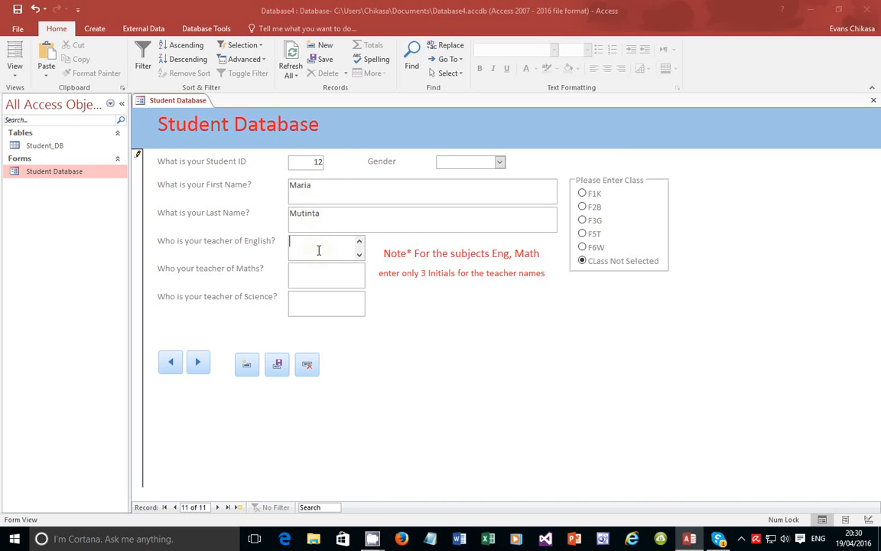
pyautogui.write('GKF')
pyautogui.click(314, 268)
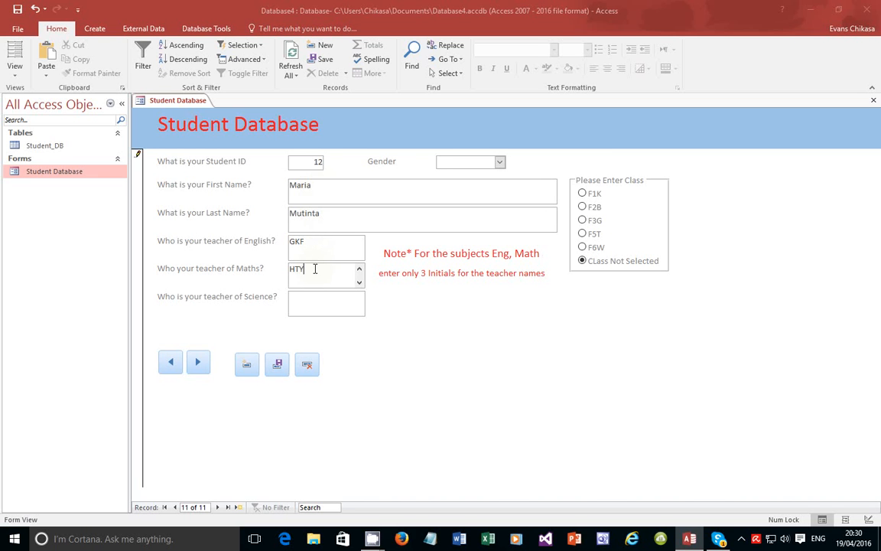
pyautogui.write('HTY')
pyautogui.click(313, 297)
pyautogui.write('HTC')
# Set Gender to Male and class to F6W, then save the record
pyautogui.click(499, 162)
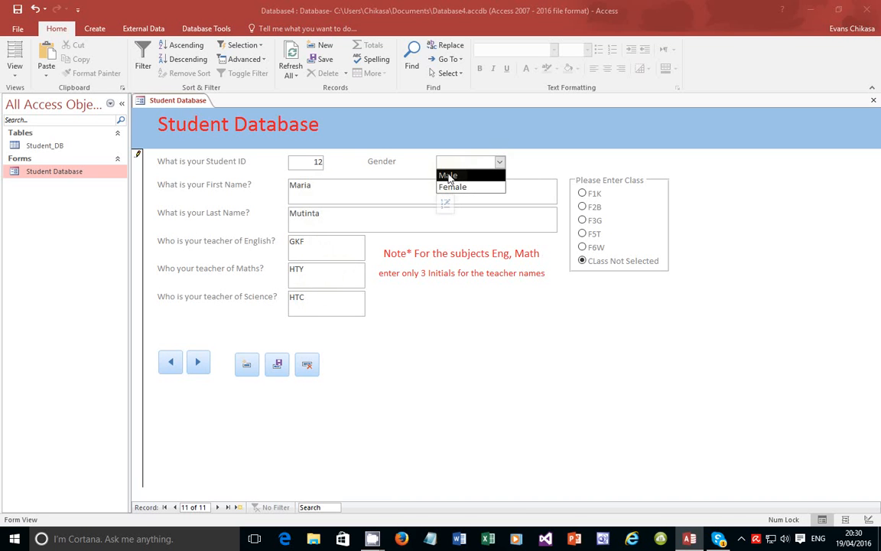
pyautogui.click(448, 175)
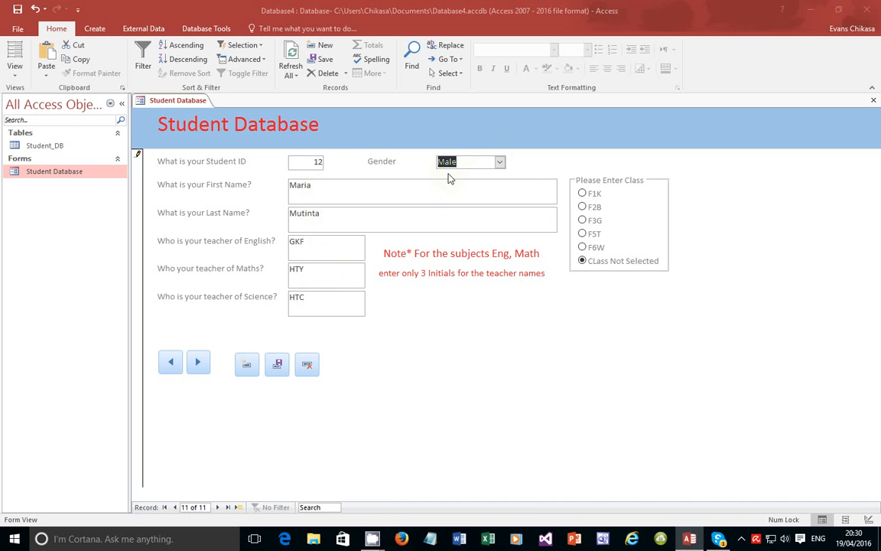
pyautogui.click(584, 247)
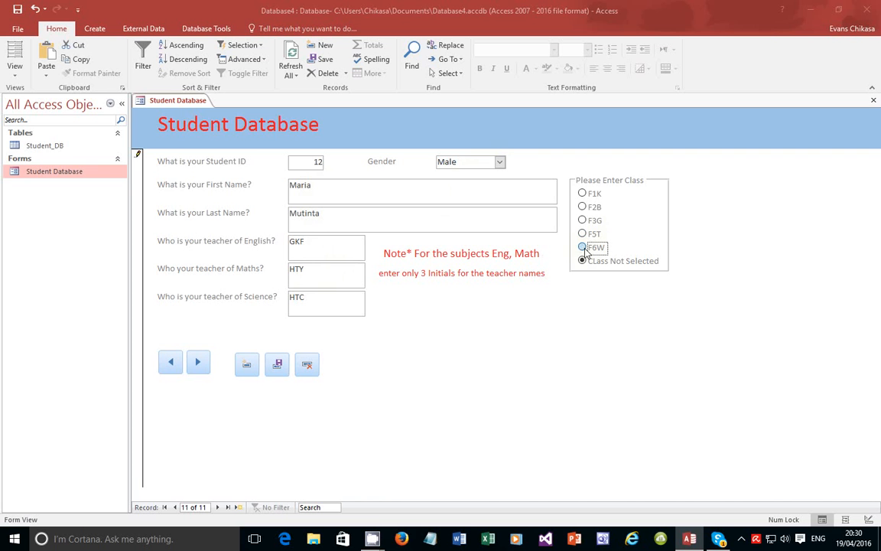
pyautogui.click(278, 366)
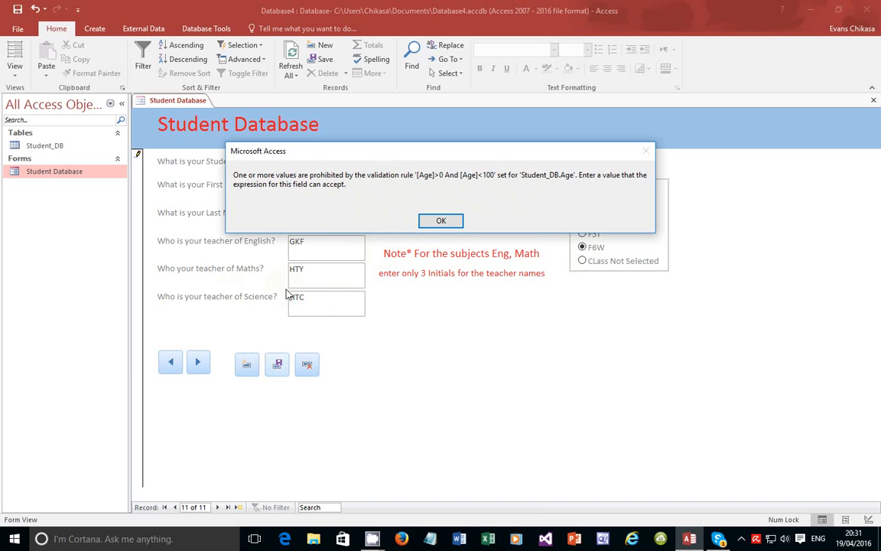
# Acknowledge the [Age]>0 And [Age]<100 error and discard the unsaved student record
pyautogui.click(442, 221)
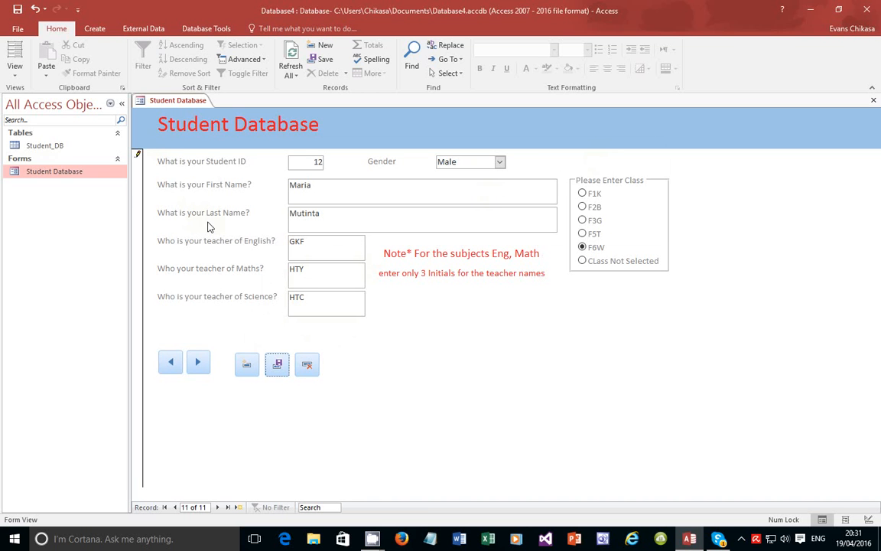
pyautogui.click(308, 366)
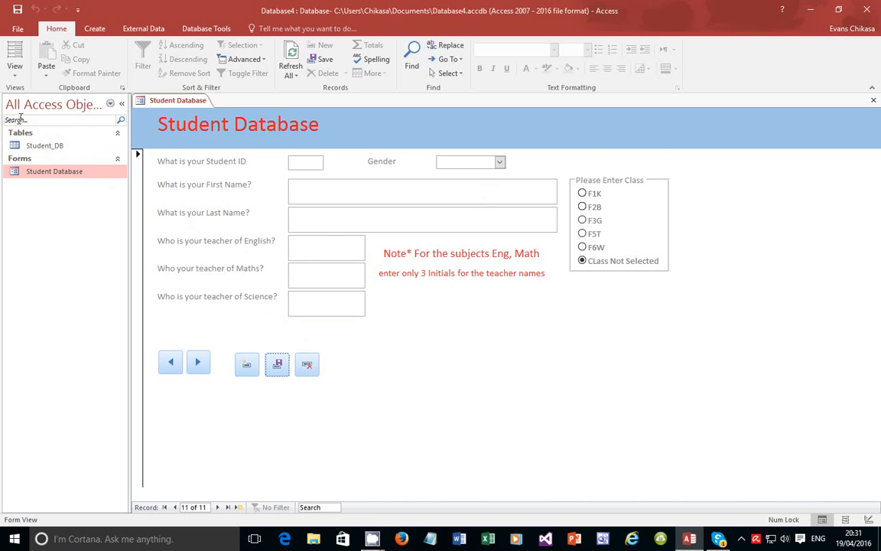
# Close the Student Database form saving its changes, reopen it, and switch to Design View
pyautogui.click(874, 100)
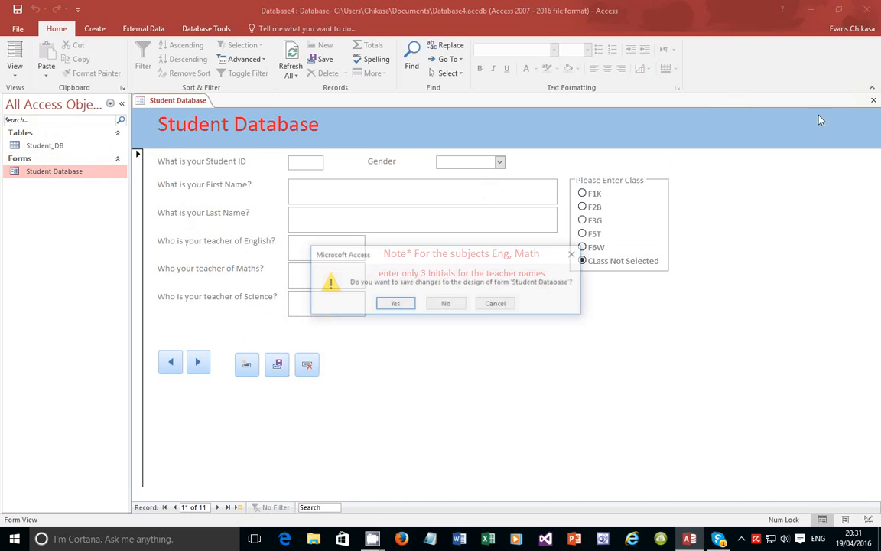
pyautogui.click(408, 303)
pyautogui.click(46, 147)
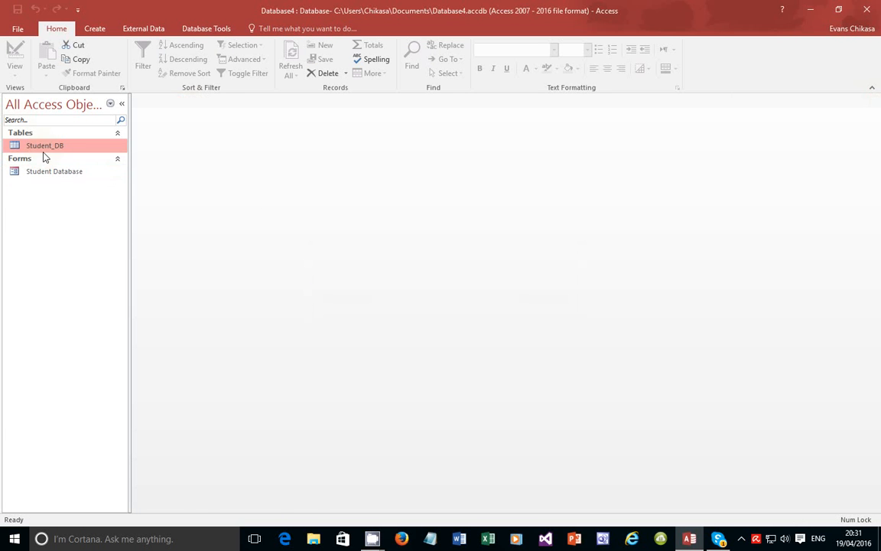
pyautogui.doubleClick(40, 171)
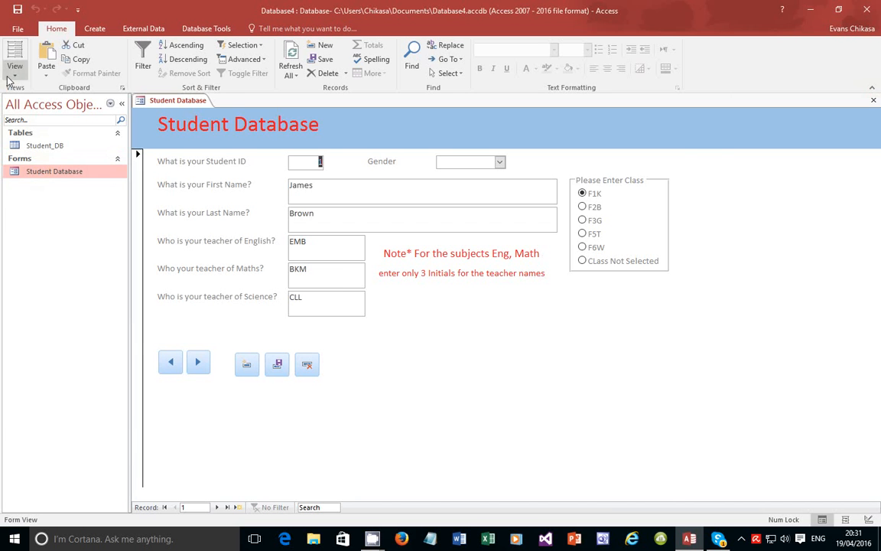
pyautogui.click(15, 66)
pyautogui.click(46, 147)
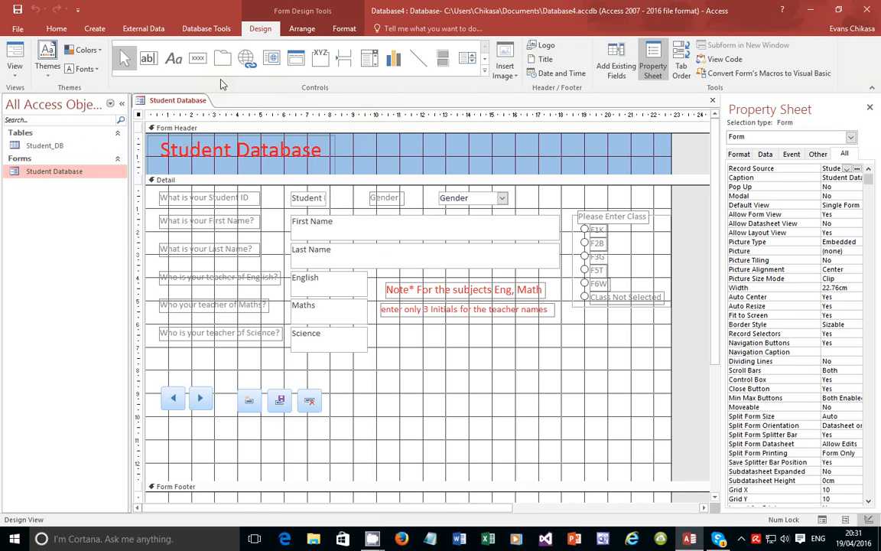
# Place a new text box beside Gender and relabel it Age
pyautogui.click(157, 59)
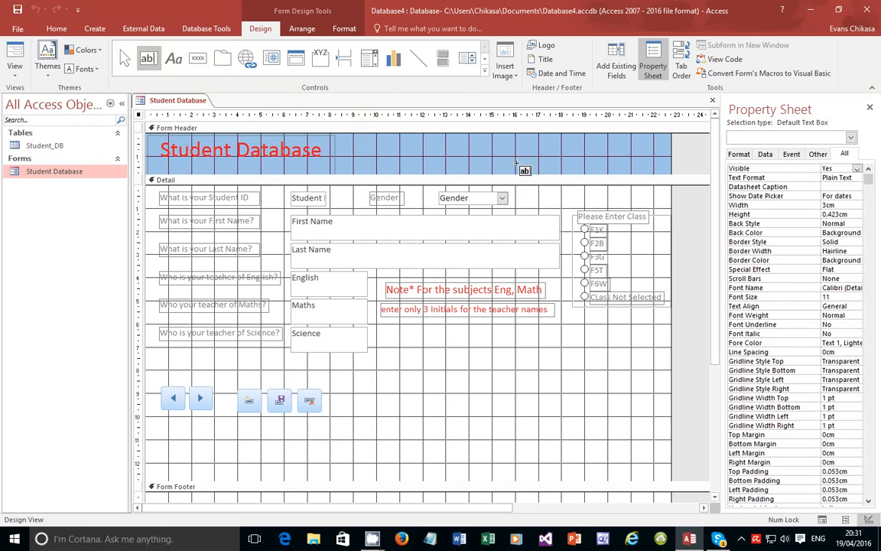
pyautogui.click(538, 195)
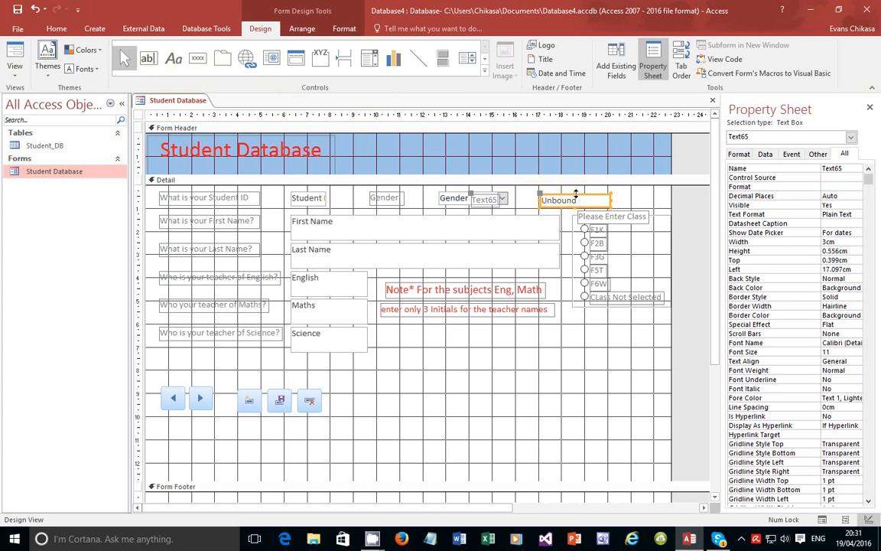
pyautogui.moveTo(579, 194); pyautogui.dragTo(628, 192)
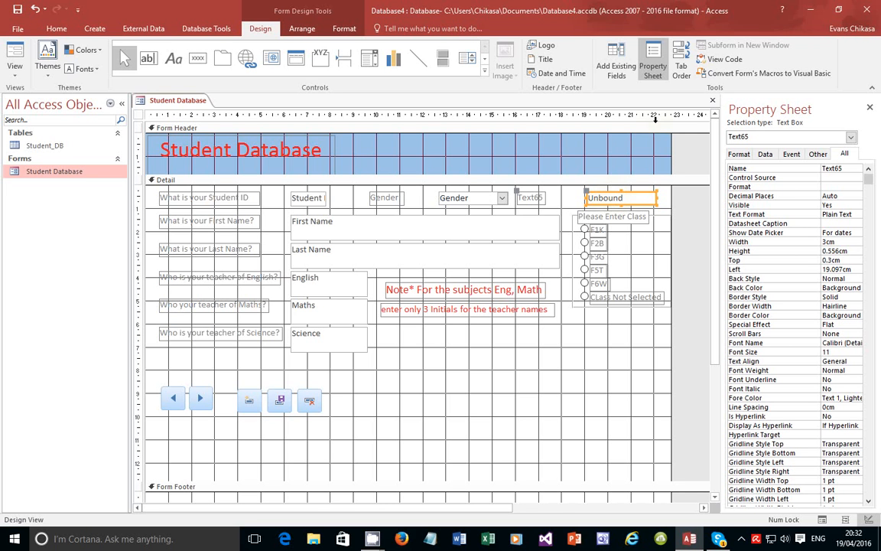
pyautogui.click(533, 198)
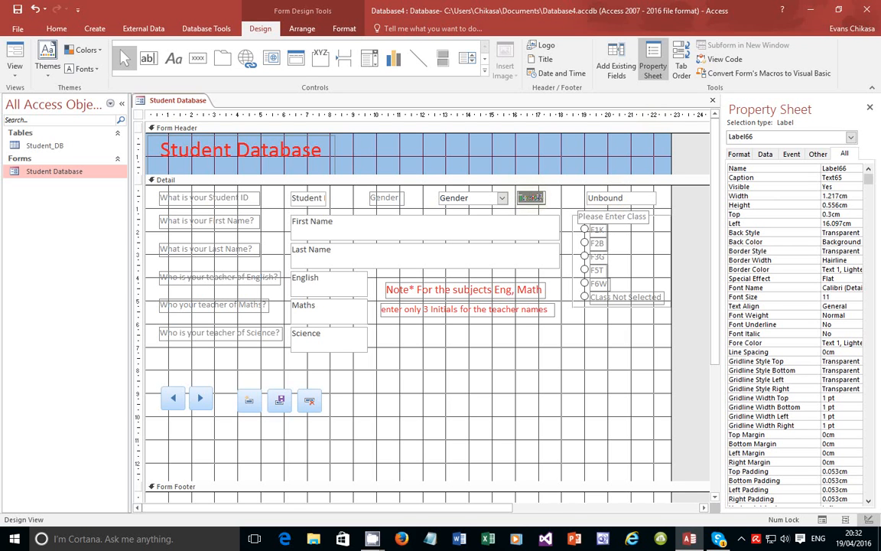
pyautogui.write('Age')
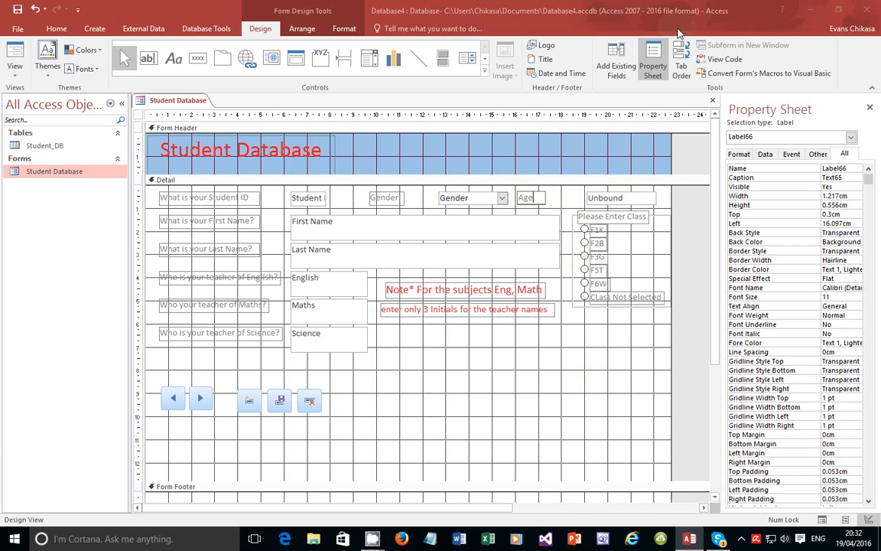
# Try moving the unbound box closer to Age, undo the move, and bring up its options
pyautogui.click(623, 196)
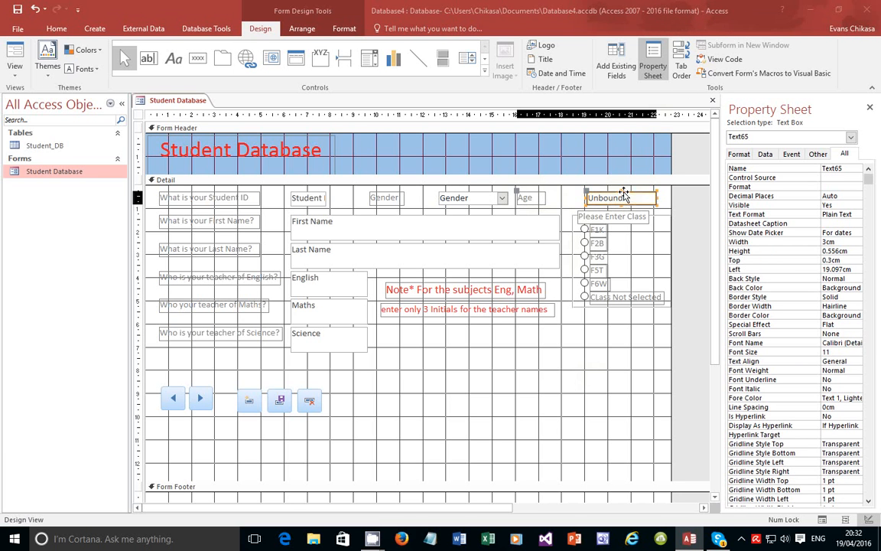
pyautogui.moveTo(622, 195); pyautogui.dragTo(590, 195)
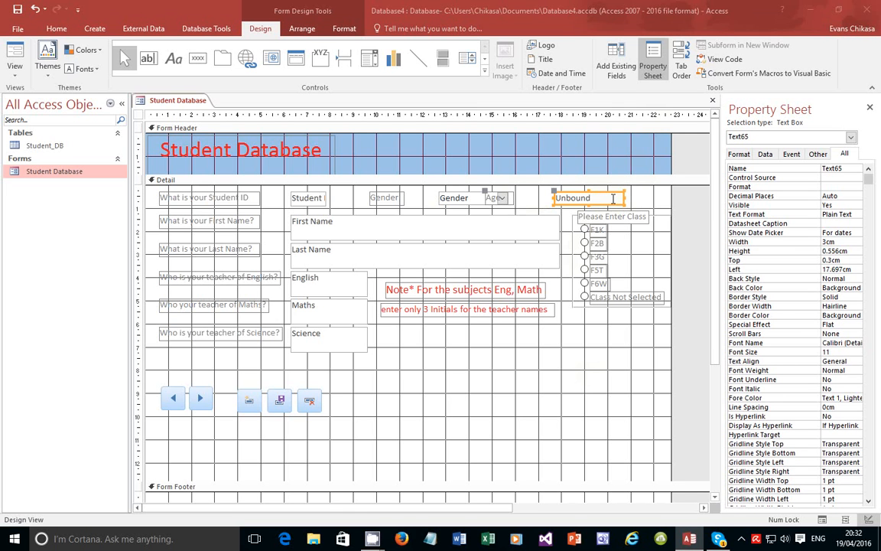
pyautogui.hotkey('ctrl', 'z')
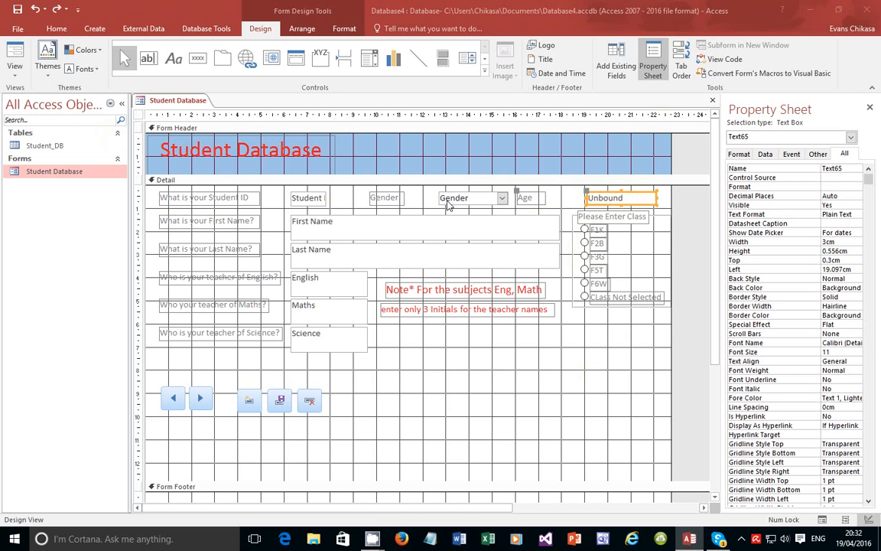
pyautogui.rightClick(624, 193)
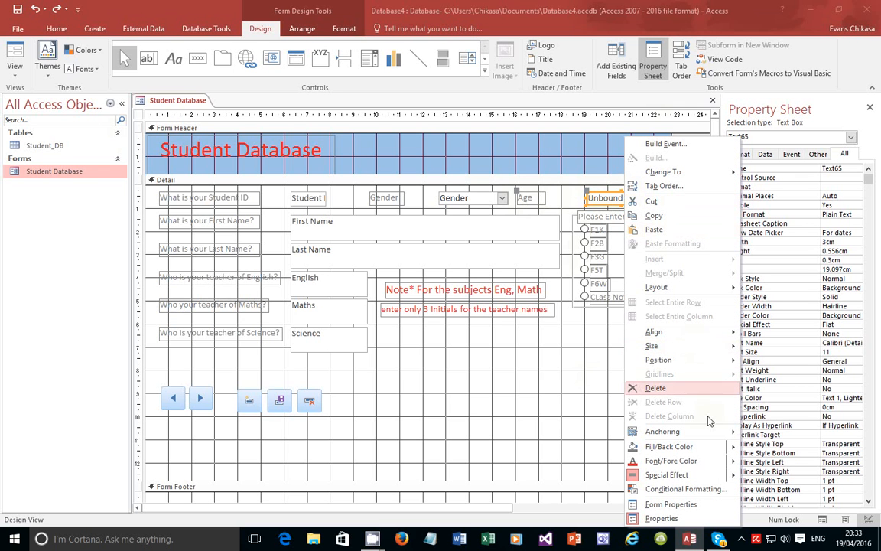
# Open the form's Record Source in the Query Builder and expand the Student_DB field list
pyautogui.click(684, 508)
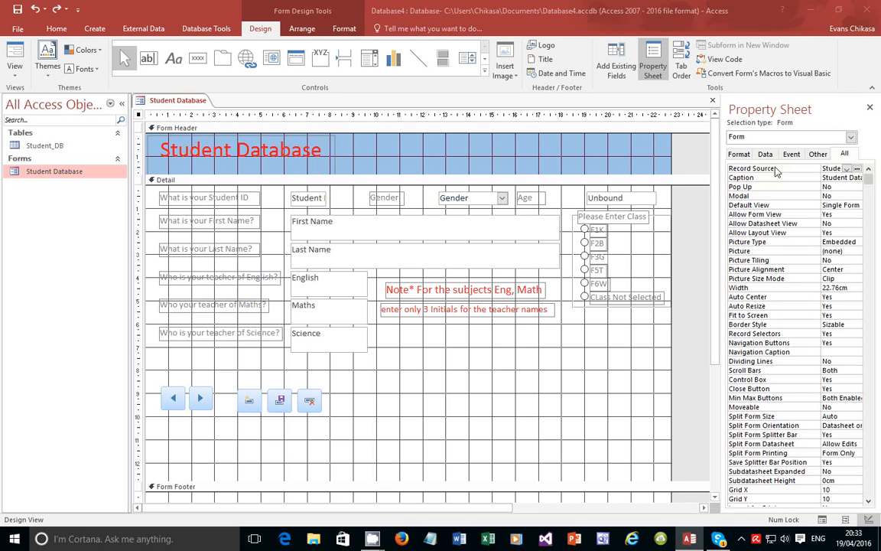
pyautogui.click(848, 168)
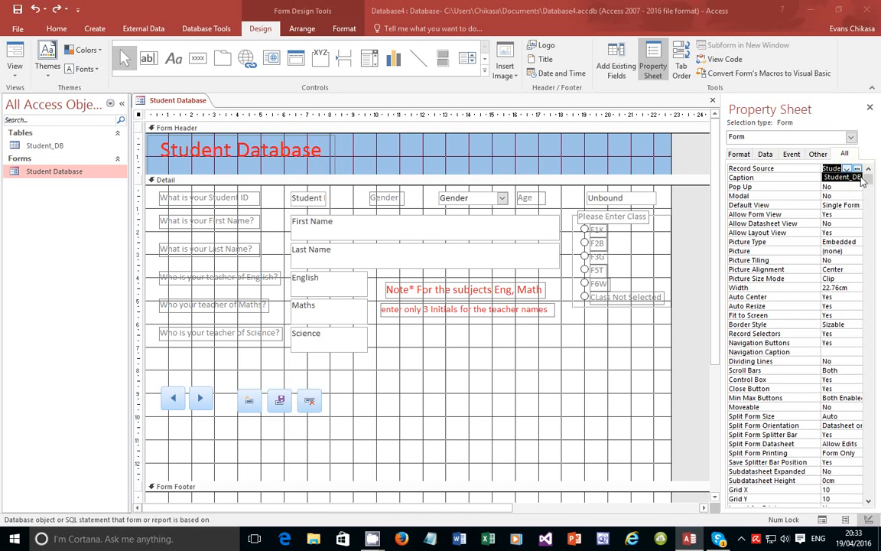
pyautogui.click(857, 168)
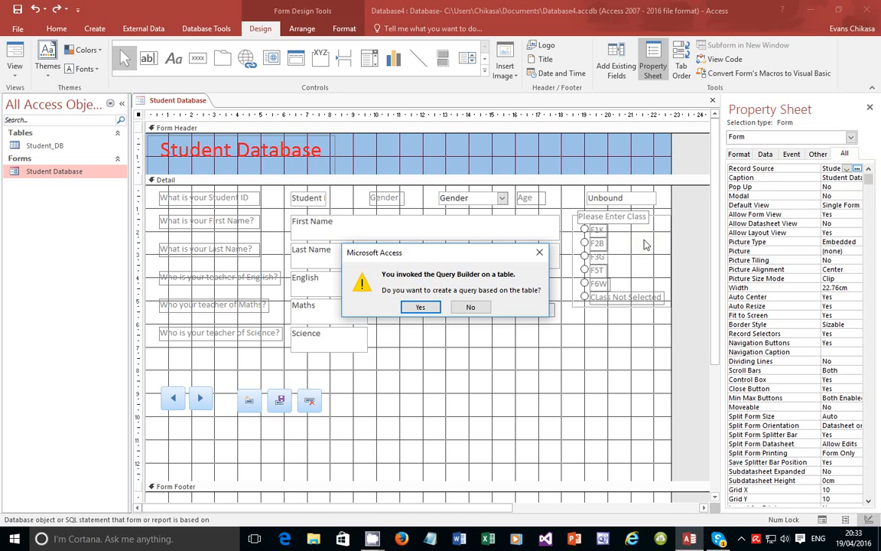
pyautogui.click(436, 307)
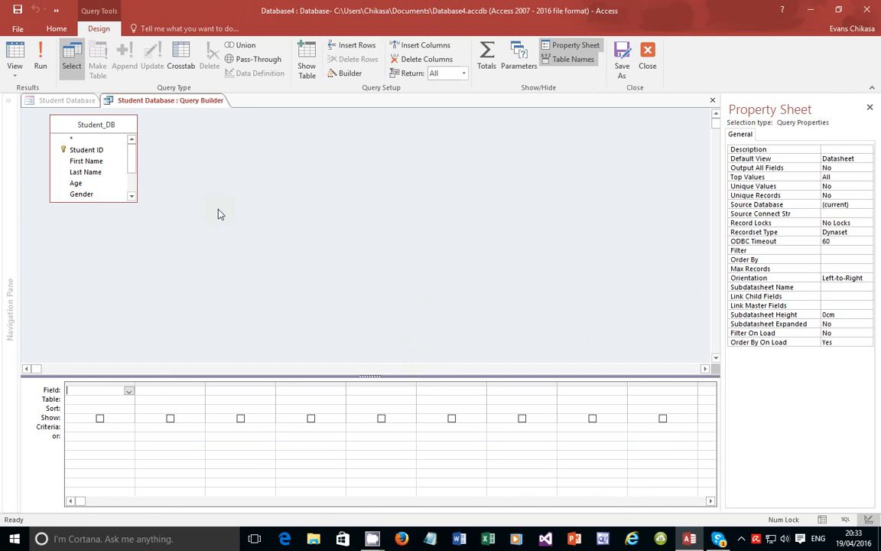
pyautogui.moveTo(136, 199); pyautogui.dragTo(155, 303)
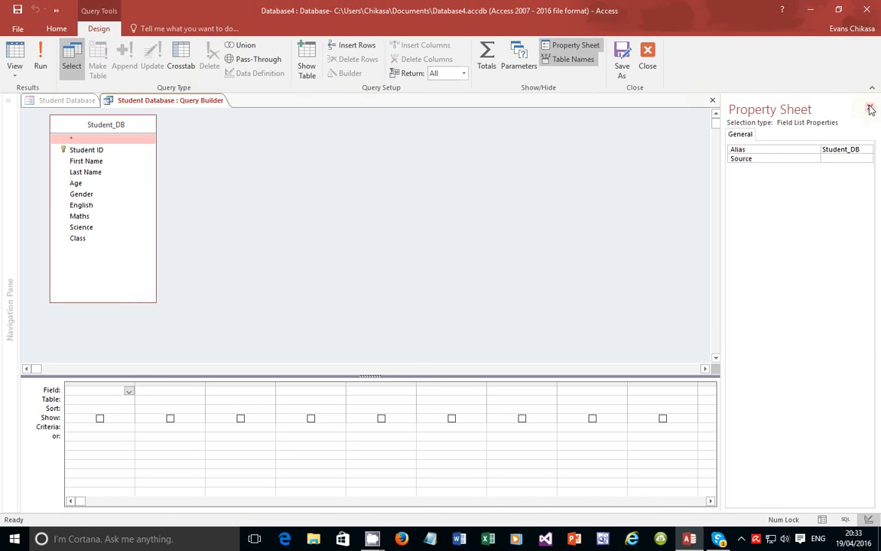
# Close the Query Builder past the reserved-word error, leaving the record source unchanged
pyautogui.click(647, 62)
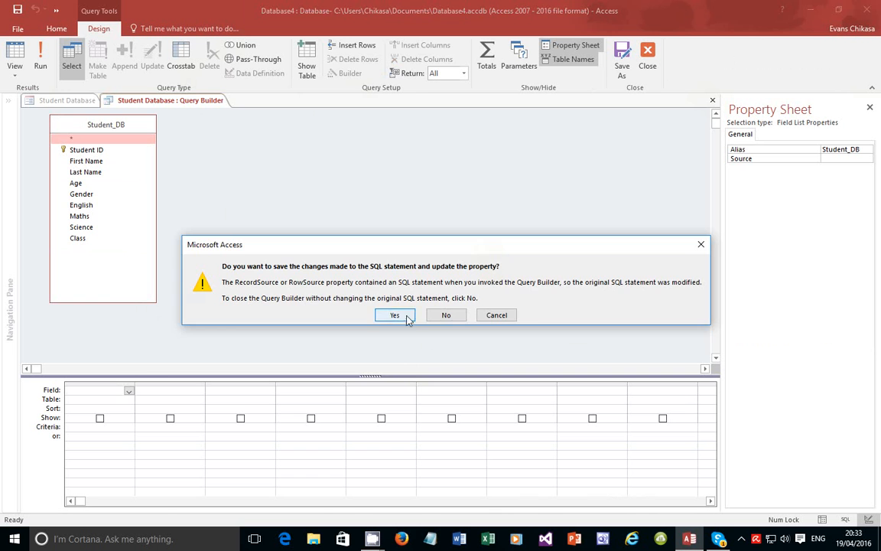
pyautogui.click(395, 316)
pyautogui.click(417, 329)
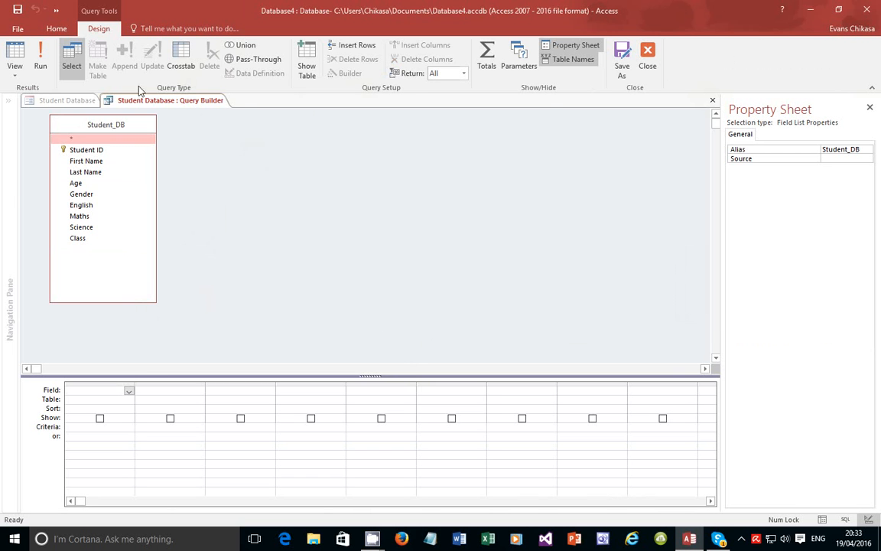
pyautogui.click(647, 65)
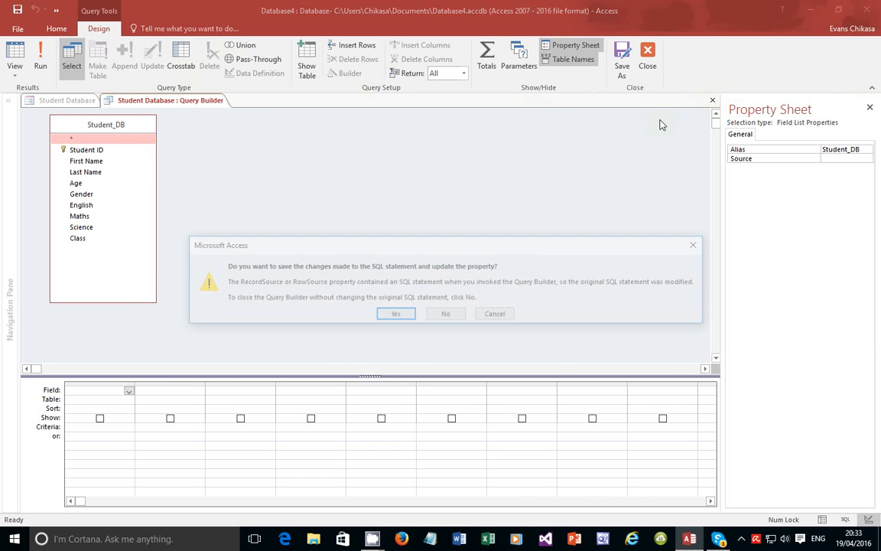
pyautogui.click(450, 315)
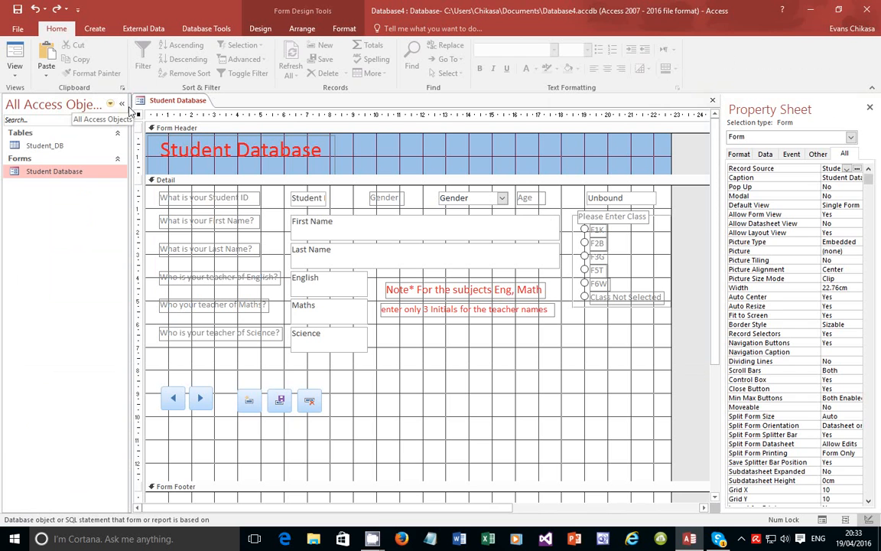
# Select the unbound text box and its Age label and show the form's properties
pyautogui.click(621, 198)
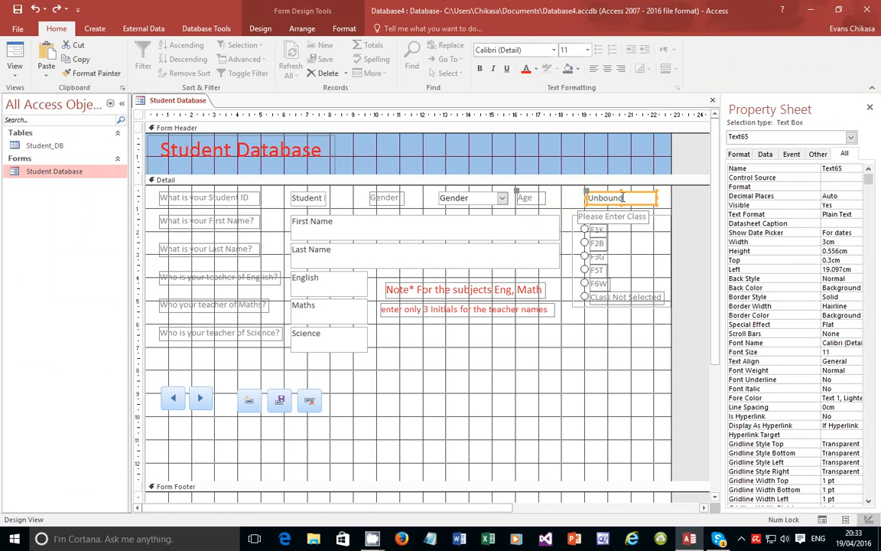
pyautogui.click(621, 198)
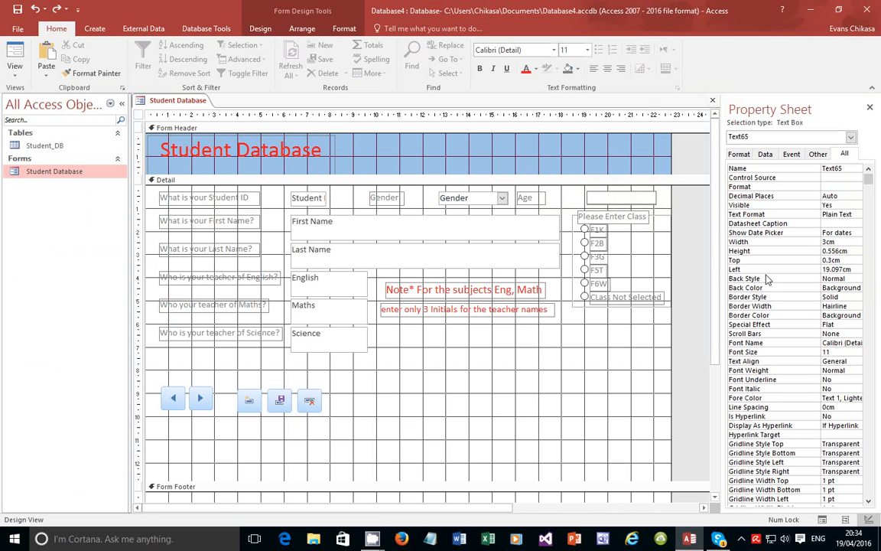
pyautogui.click(536, 199)
pyautogui.rightClick(606, 199)
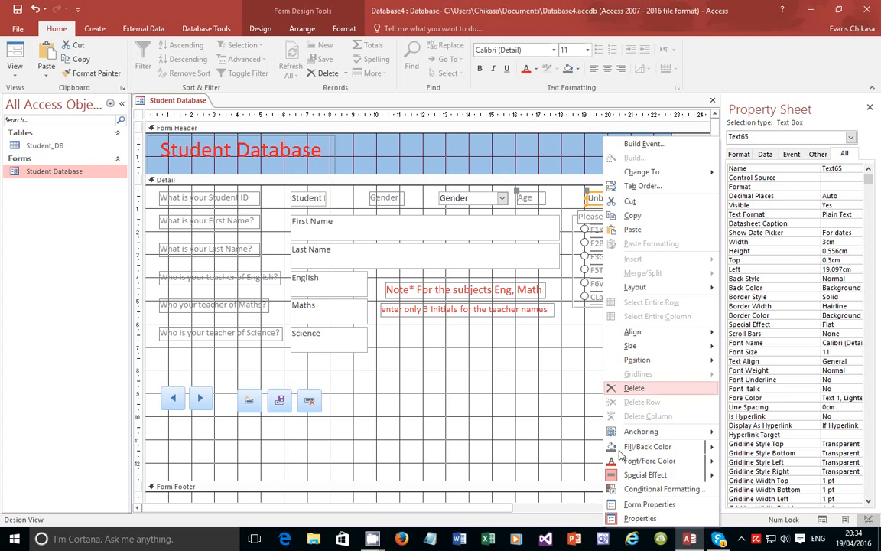
pyautogui.click(671, 504)
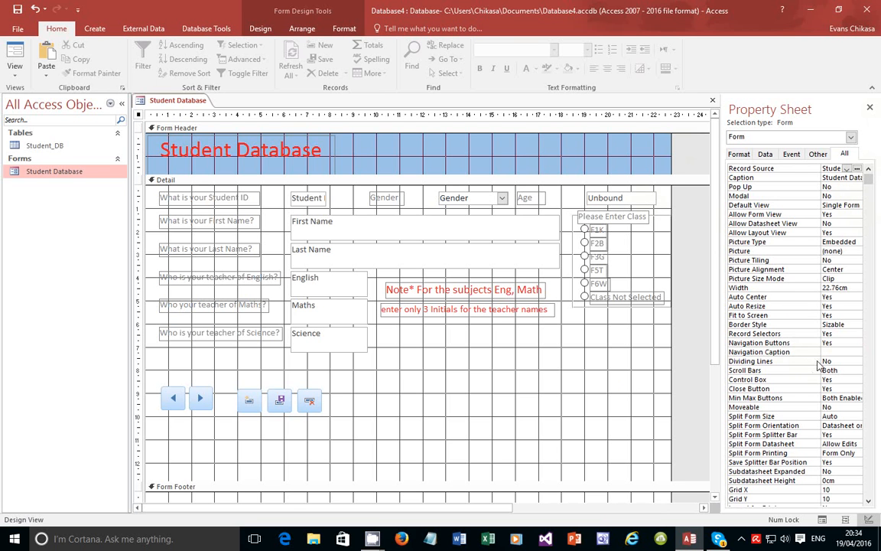
# Set the Text65 box's Control Source to the Age field
pyautogui.click(605, 195)
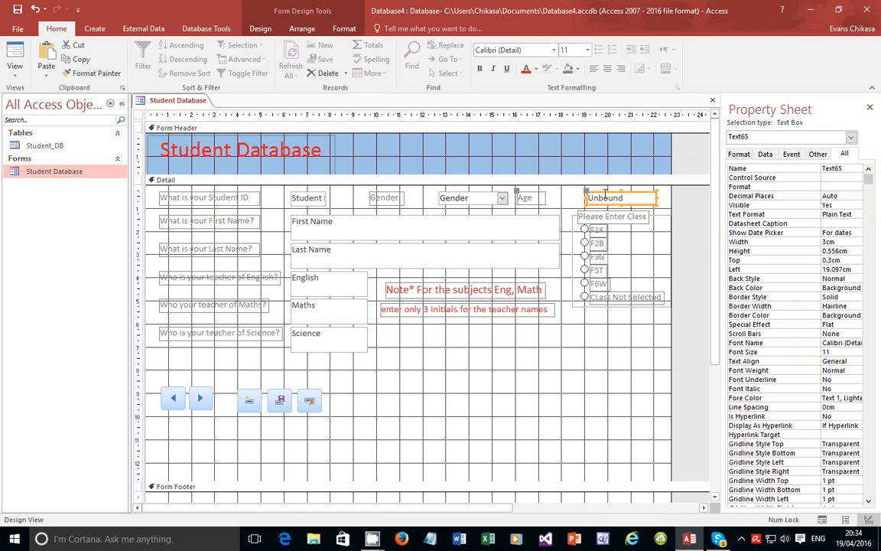
pyautogui.click(857, 178)
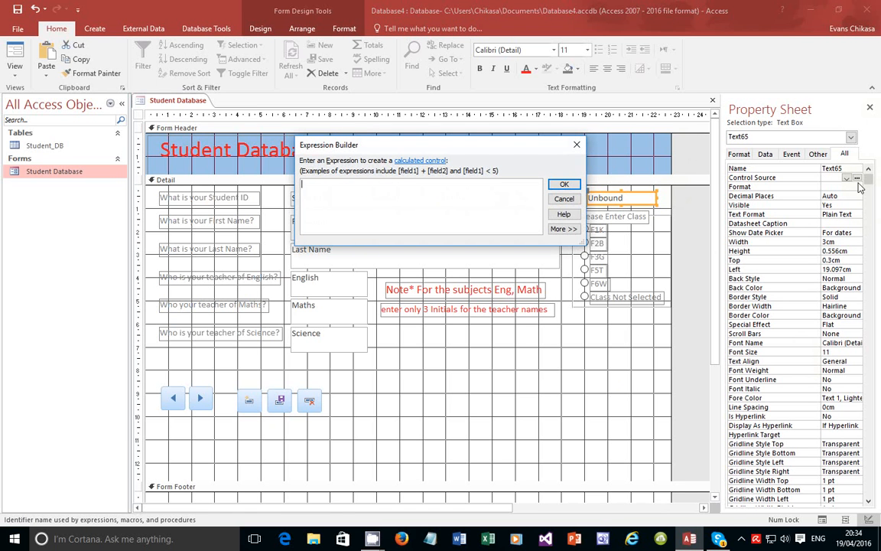
pyautogui.click(563, 199)
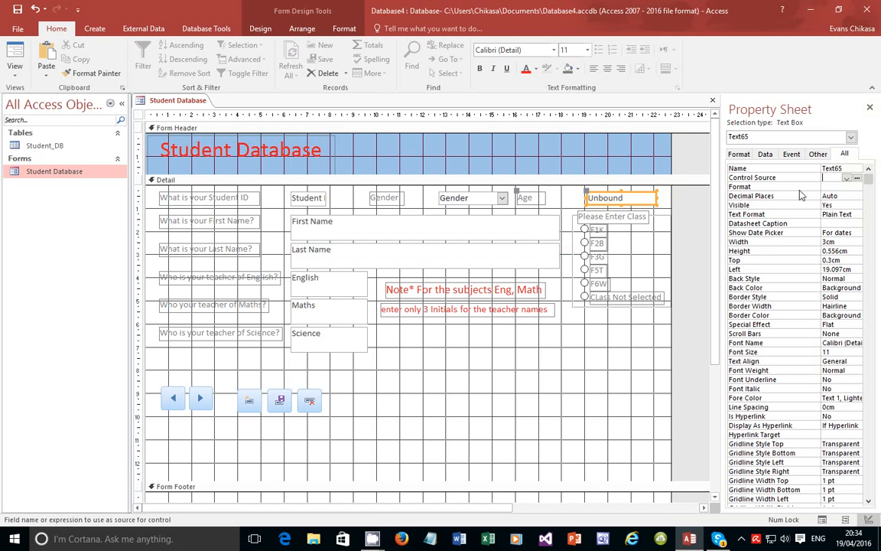
pyautogui.click(846, 178)
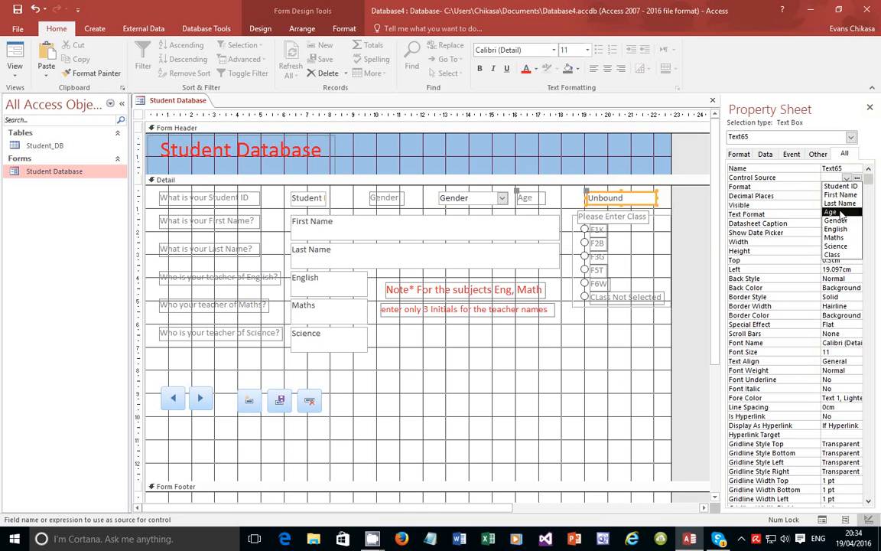
pyautogui.click(832, 212)
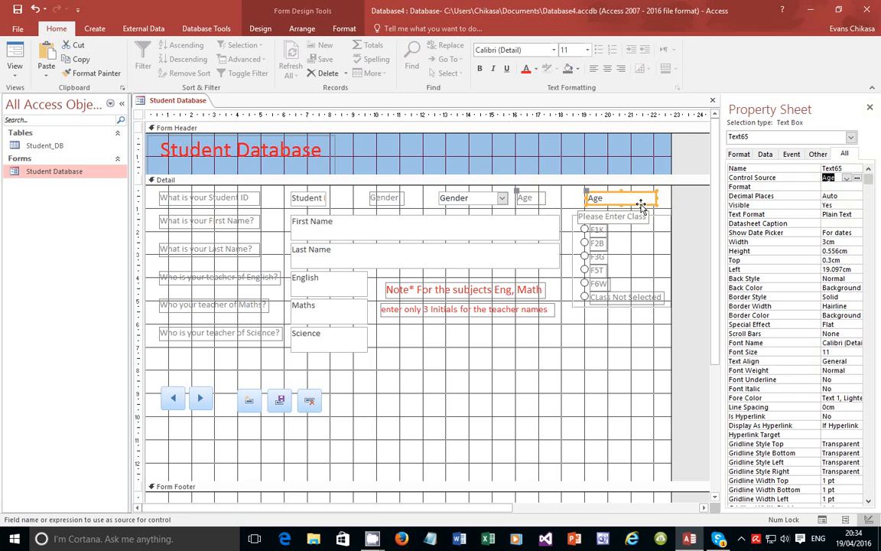
pyautogui.click(15, 77)
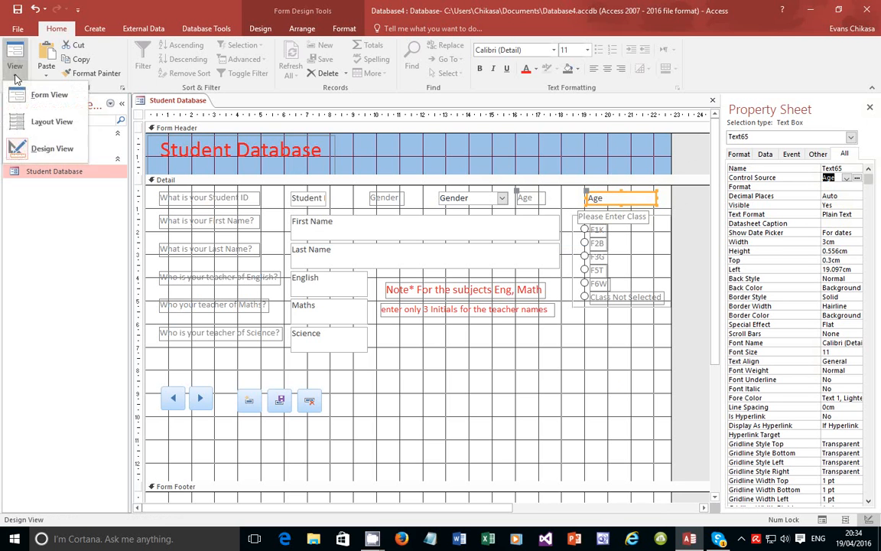
# Switch to Form View, step forward through the records, and start a new record
pyautogui.click(16, 76)
pyautogui.click(15, 77)
pyautogui.click(27, 94)
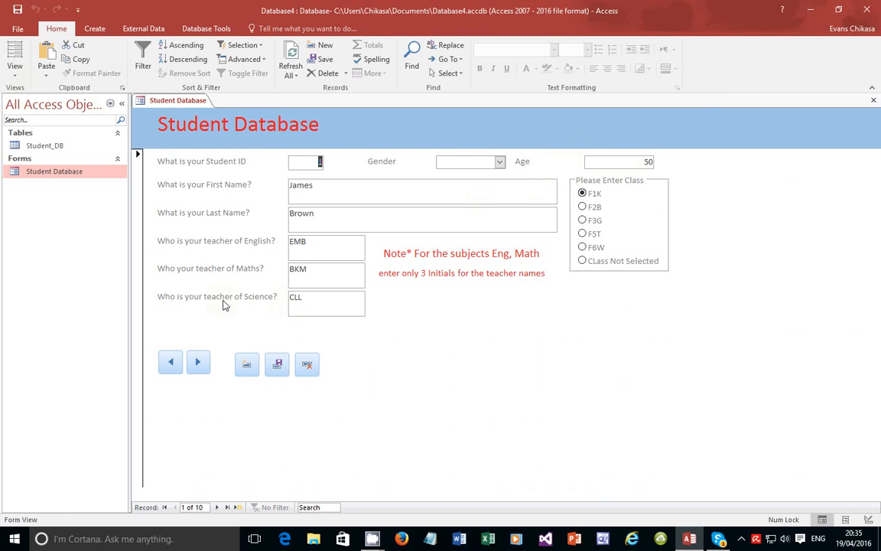
pyautogui.click(199, 364)
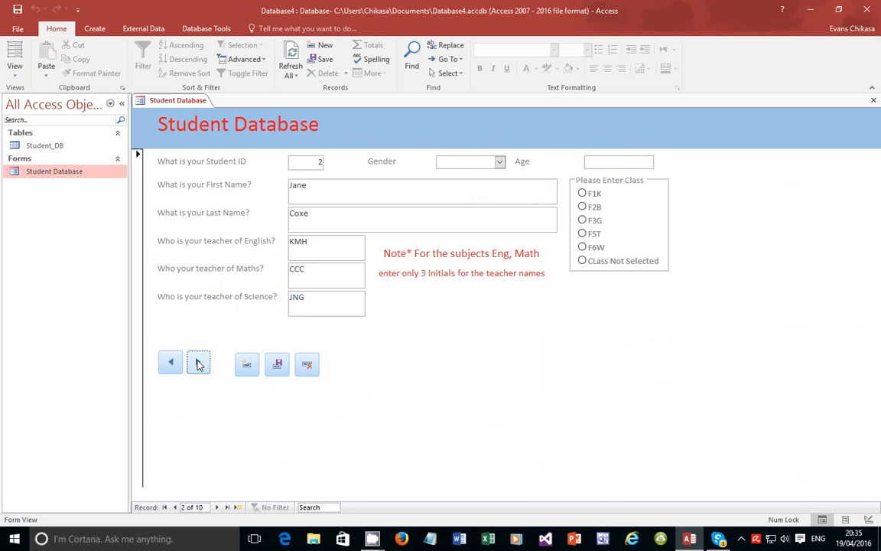
pyautogui.click(199, 364)
pyautogui.click(199, 364)
pyautogui.click(199, 364)
pyautogui.click(198, 364)
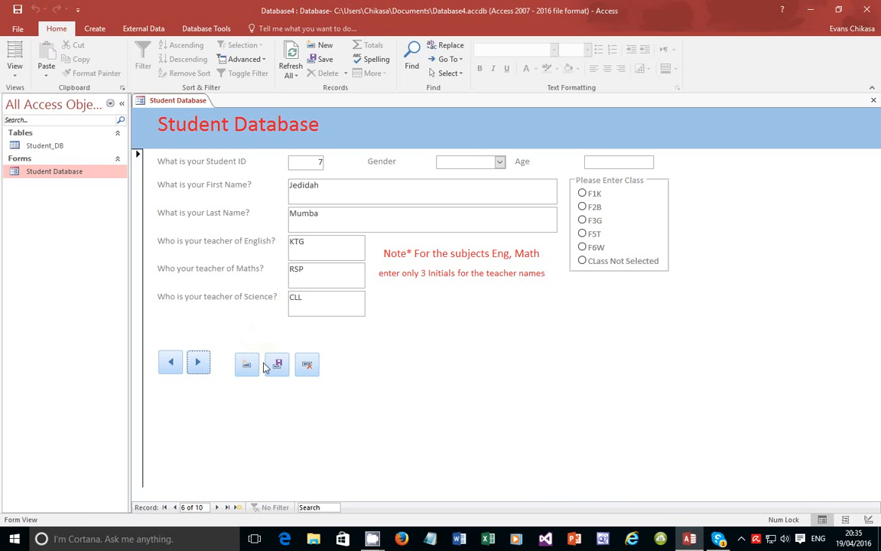
pyautogui.click(246, 366)
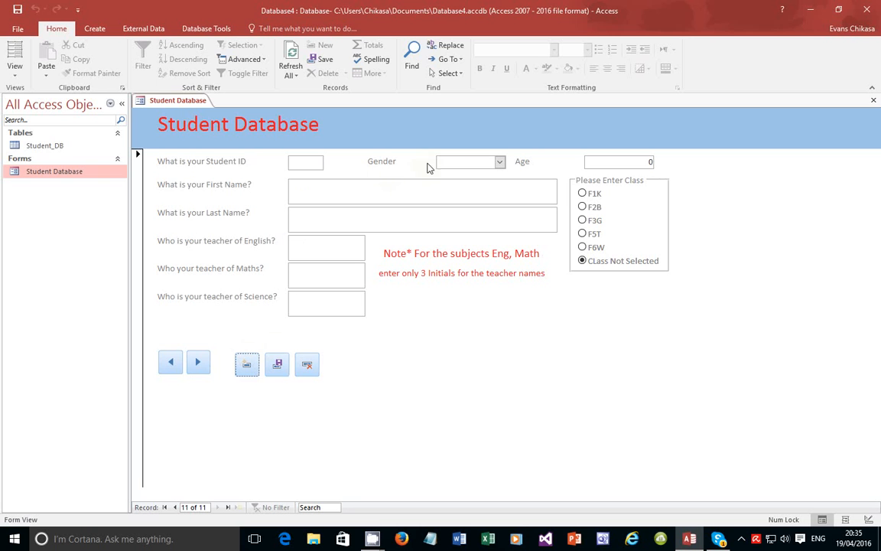
# Enter Student ID 13, the student's first and last name, and Science teacher HTC
pyautogui.click(314, 163)
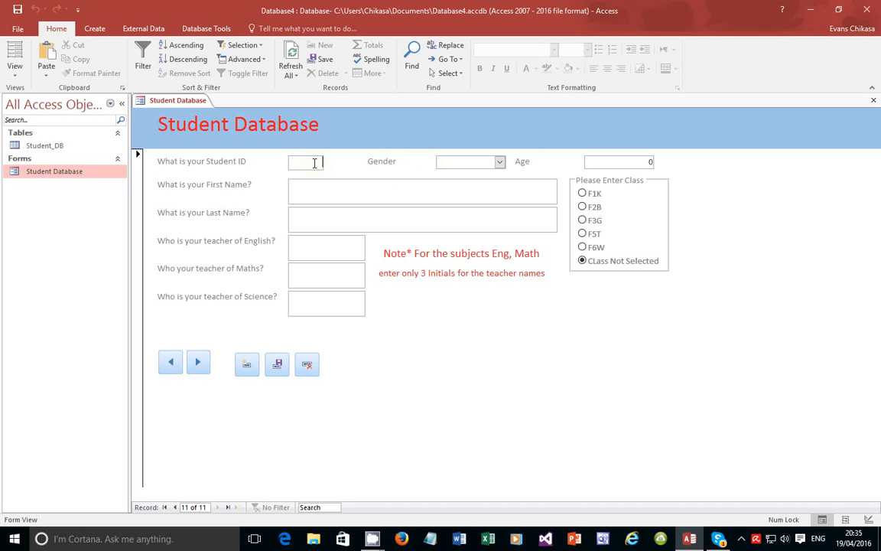
pyautogui.write('13')
pyautogui.click(315, 192)
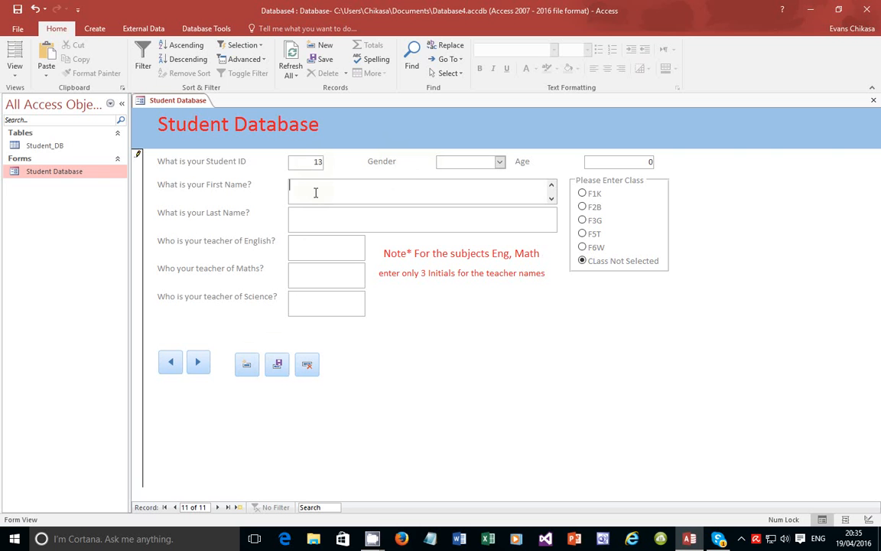
pyautogui.click(327, 217)
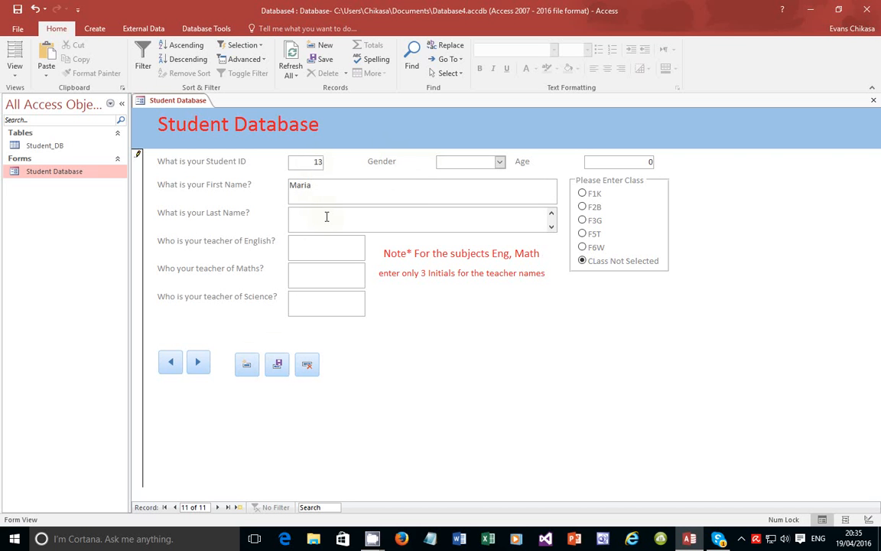
pyautogui.click(325, 241)
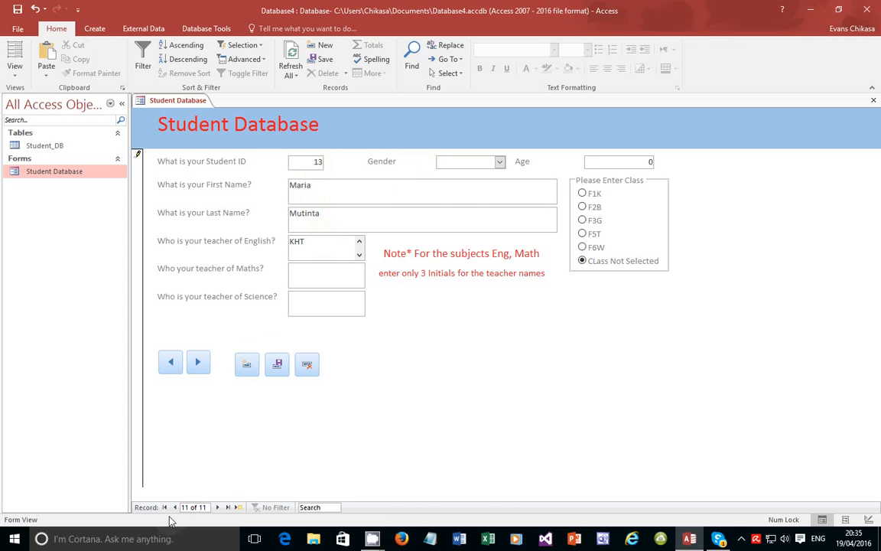
pyautogui.click(297, 278)
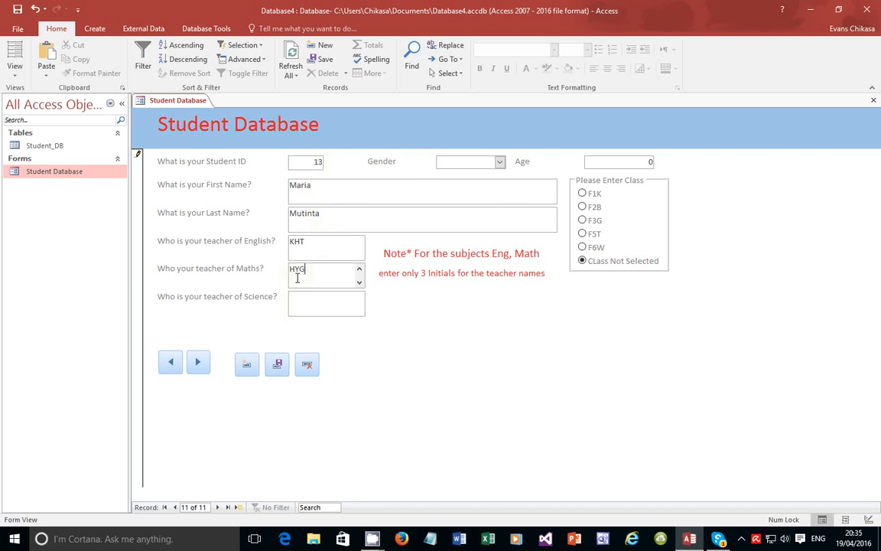
pyautogui.click(294, 298)
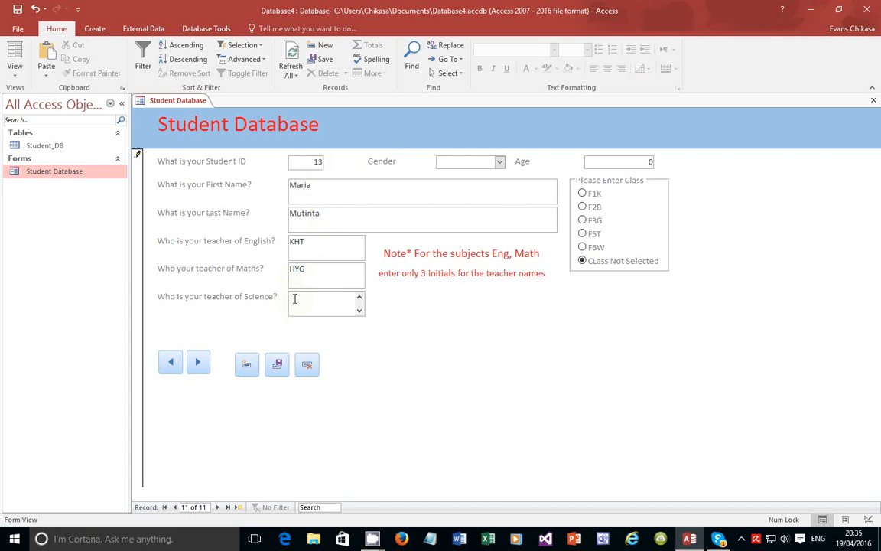
pyautogui.write('HTC')
# Set gender to Female, age 18 and class F6W, and save the new record
pyautogui.click(500, 161)
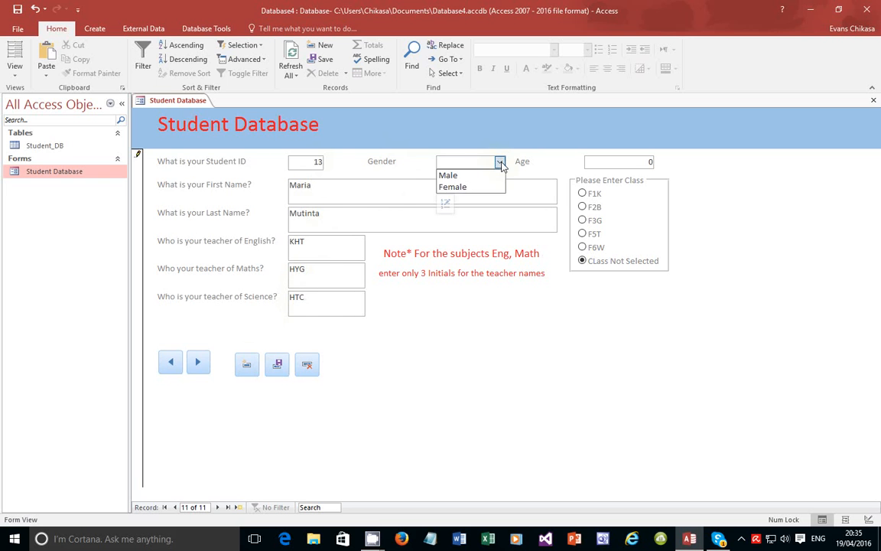
pyautogui.click(462, 187)
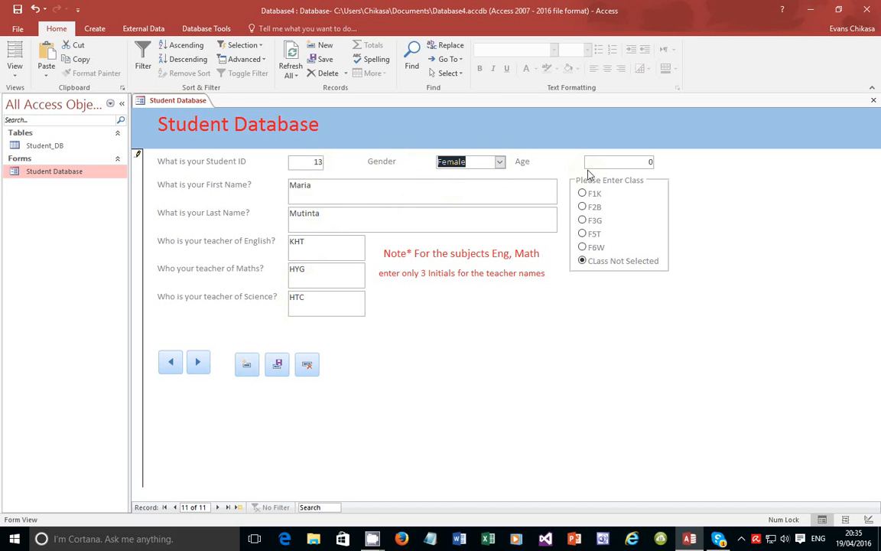
pyautogui.click(641, 162)
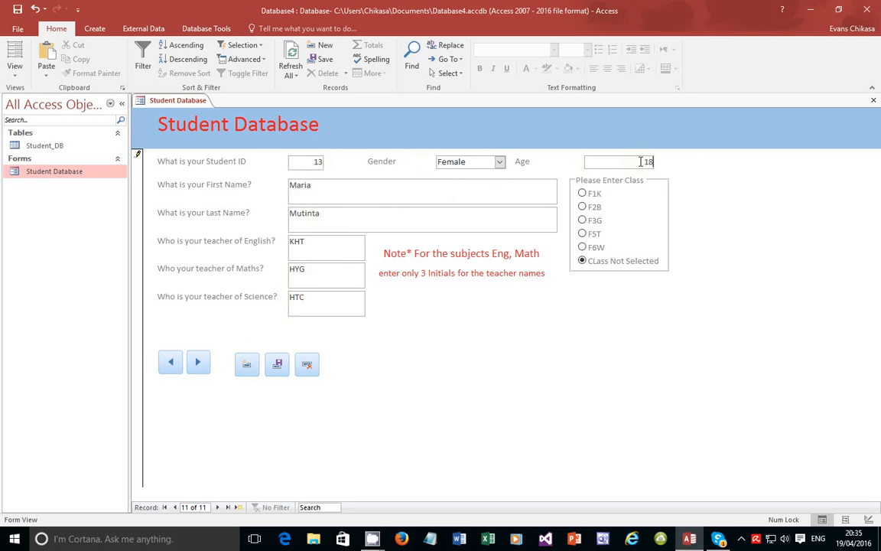
pyautogui.click(584, 249)
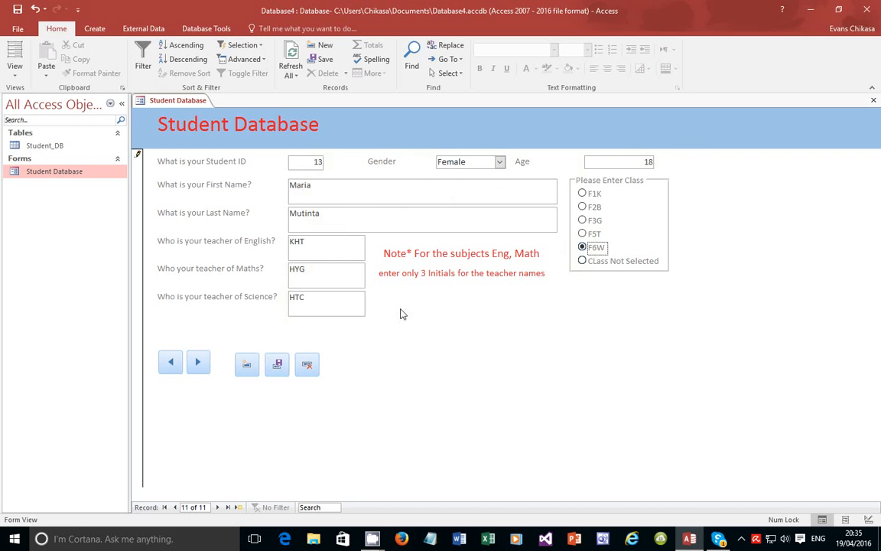
pyautogui.click(283, 365)
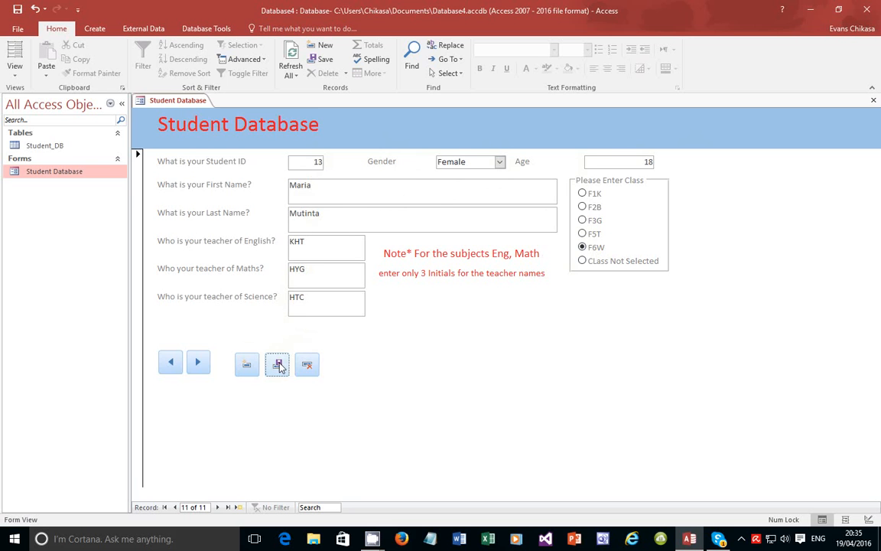
# Browse back and forth through the student records, then return to Design View
pyautogui.click(171, 364)
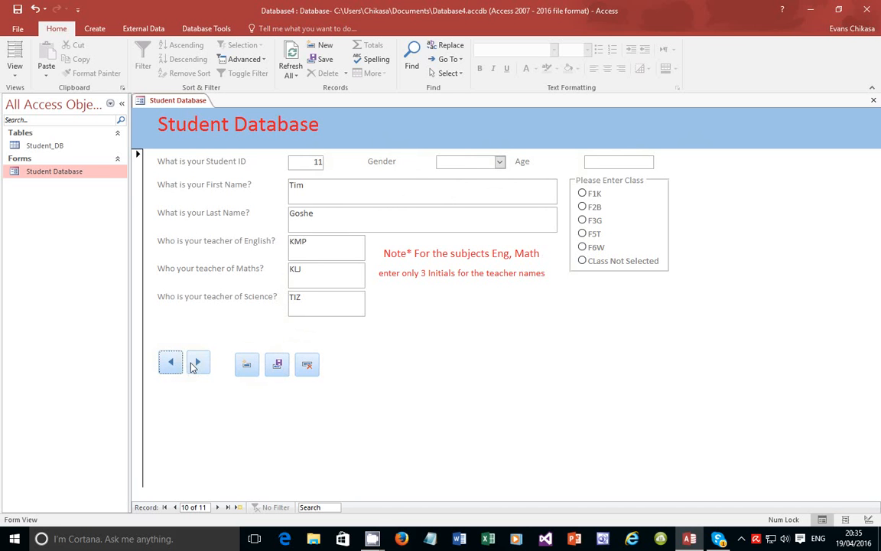
pyautogui.click(198, 364)
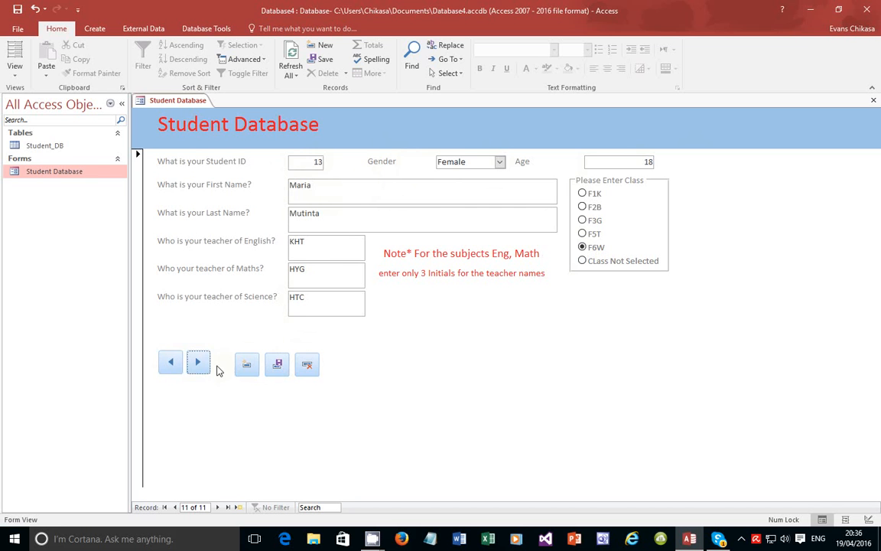
pyautogui.click(172, 364)
pyautogui.click(171, 364)
pyautogui.click(171, 364)
pyautogui.click(171, 364)
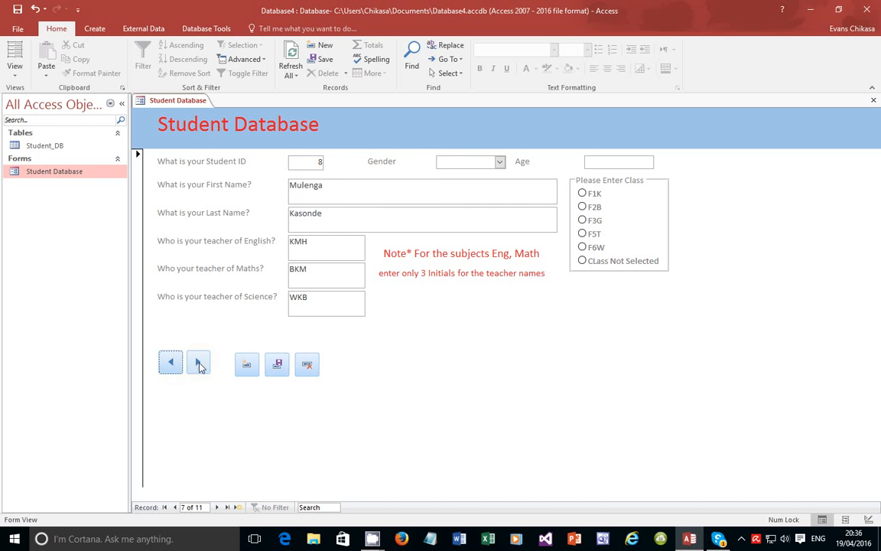
pyautogui.click(198, 364)
pyautogui.click(198, 363)
pyautogui.click(198, 363)
pyautogui.click(198, 363)
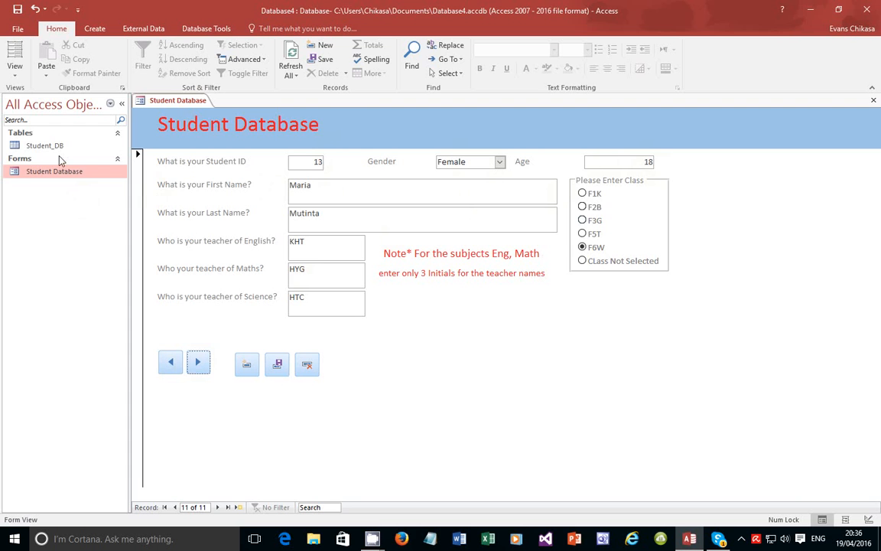
pyautogui.click(15, 67)
# Back in Design View, confirm the age box stays bound to Age and expand the Controls gallery
pyautogui.click(23, 148)
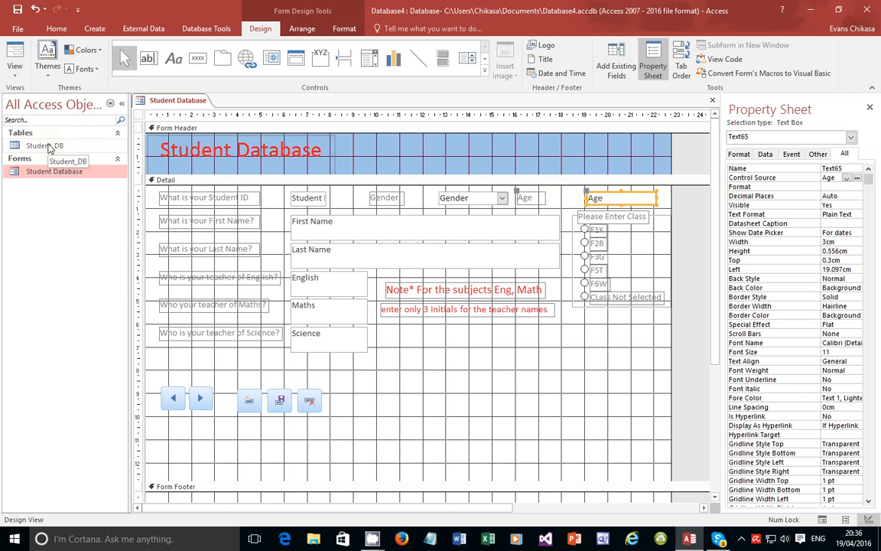
pyautogui.click(846, 178)
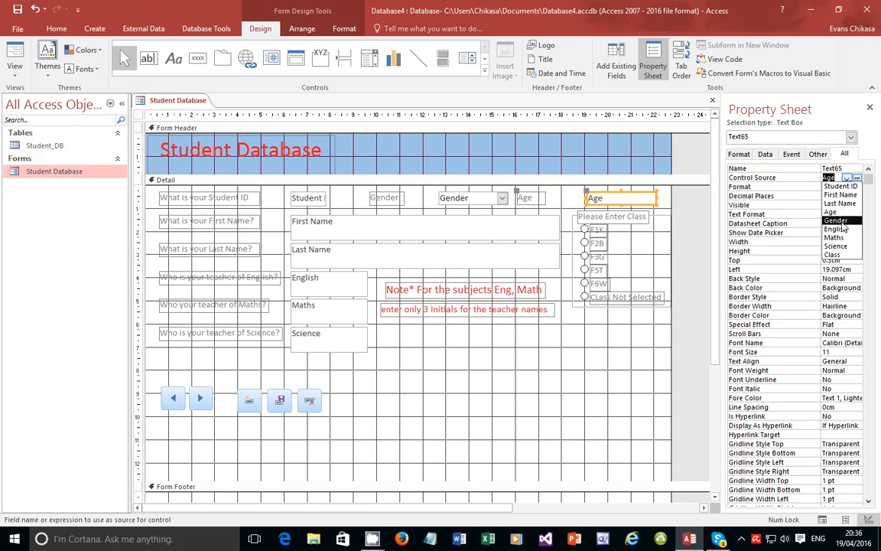
pyautogui.click(846, 75)
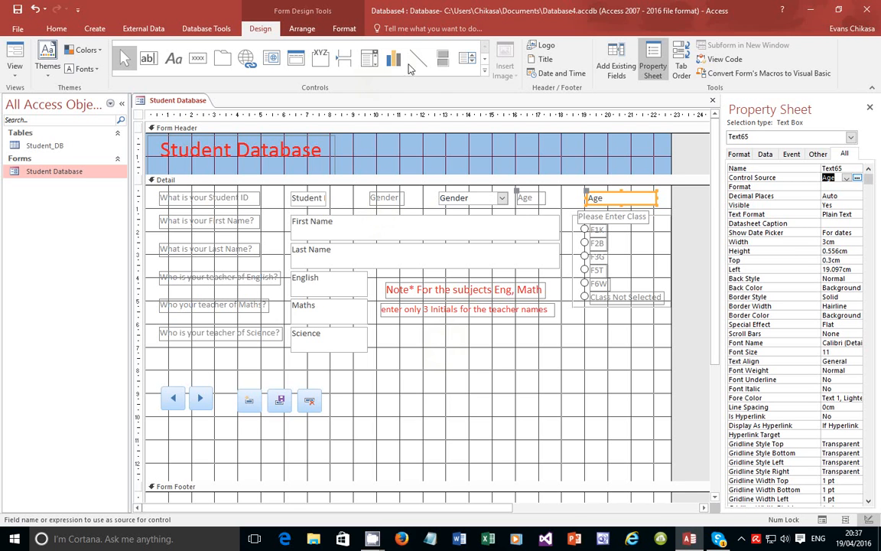
pyautogui.click(483, 69)
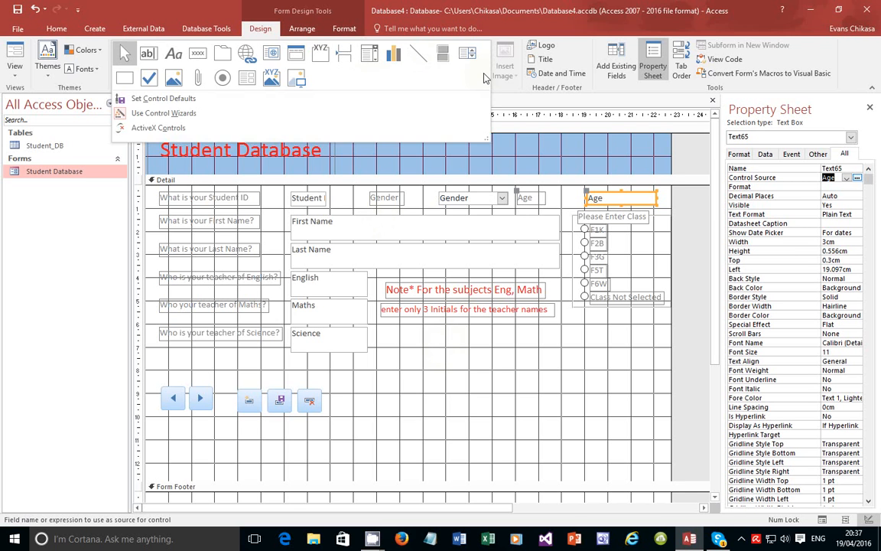
# Place check boxes Check67 and Check69, one below the other under the Science field
pyautogui.click(148, 81)
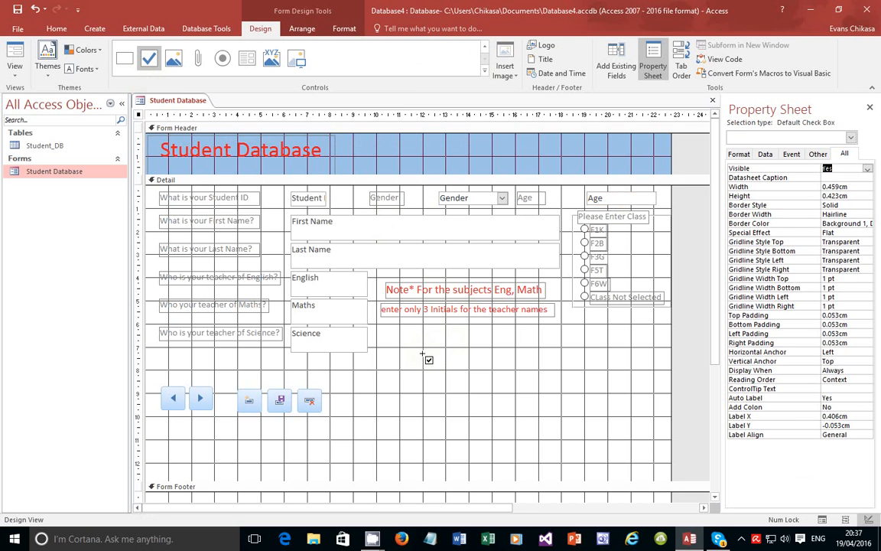
pyautogui.click(427, 335)
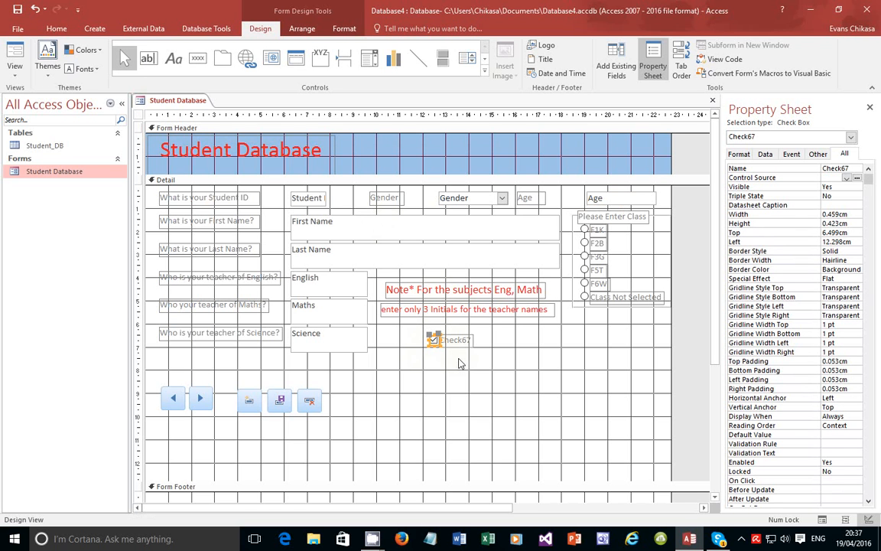
pyautogui.click(485, 71)
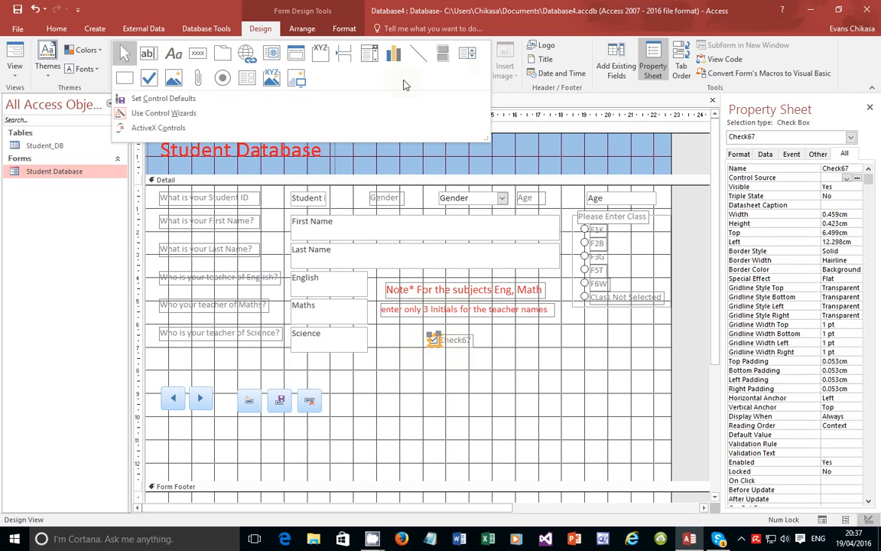
pyautogui.click(157, 82)
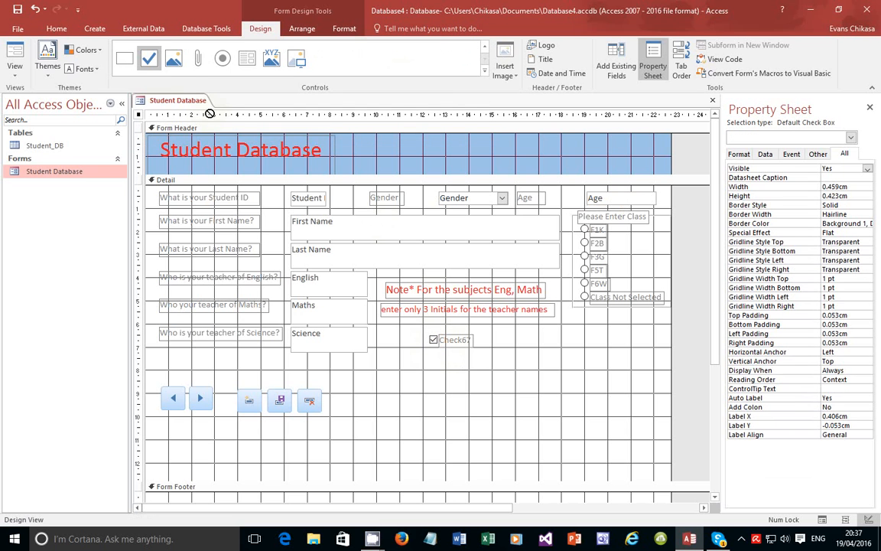
pyautogui.click(433, 352)
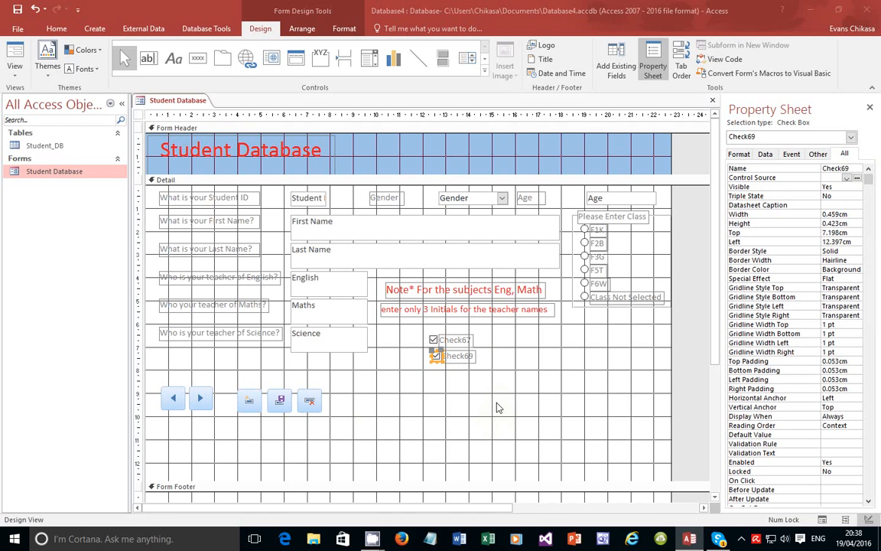
pyautogui.click(15, 73)
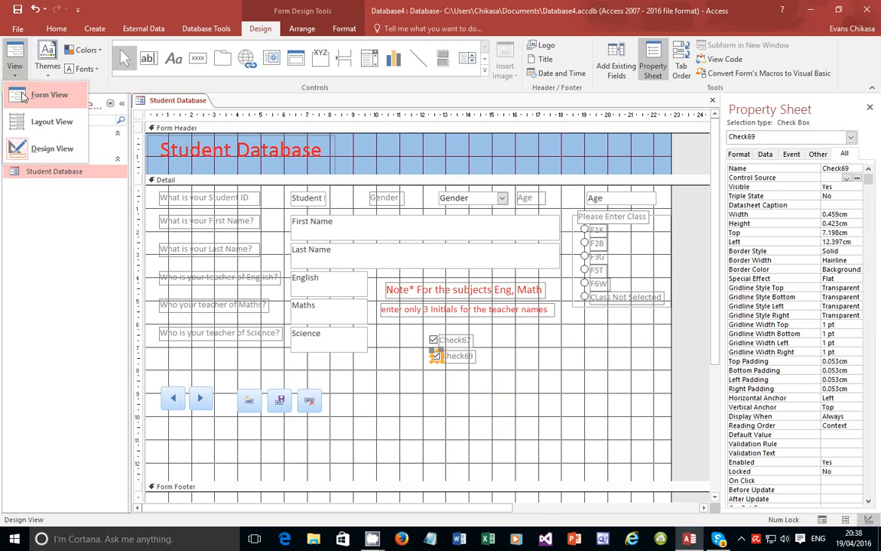
# Switch to Form View and test ticking Check67 and Check69
pyautogui.click(23, 47)
pyautogui.click(431, 304)
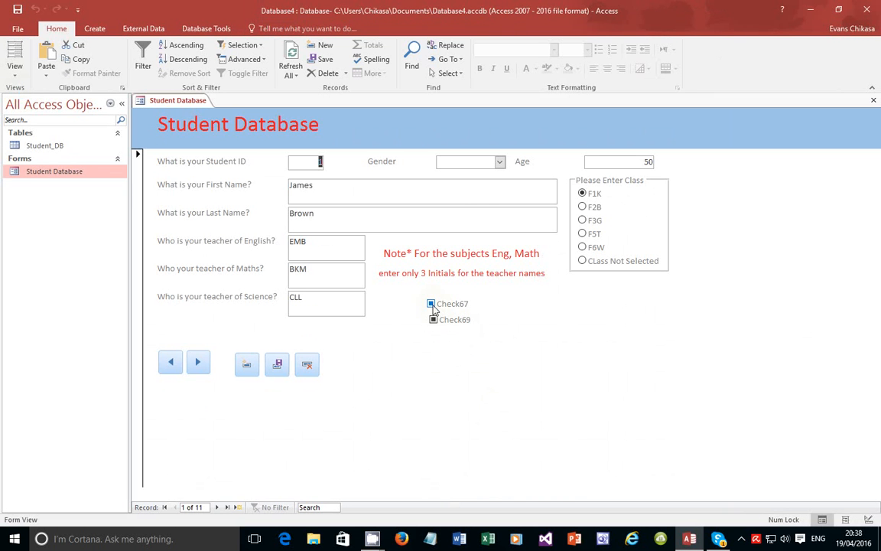
pyautogui.click(433, 319)
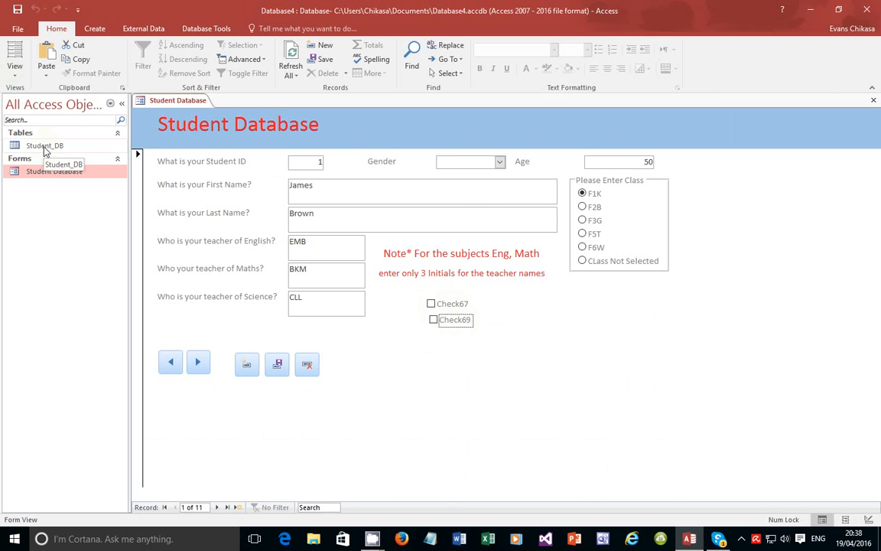
# Minimise the screen recorder window, then minimise and restore the Access window
pyautogui.click(741, 537)
pyautogui.click(766, 464)
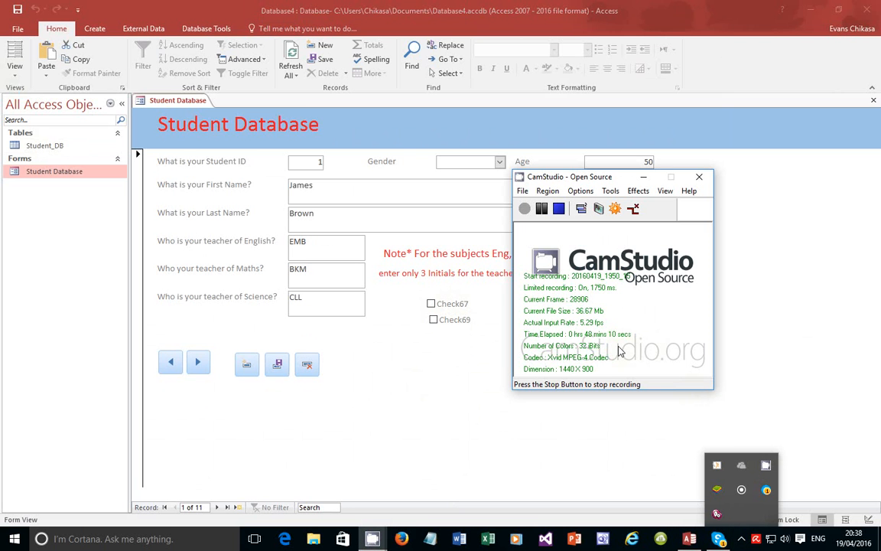
pyautogui.click(643, 177)
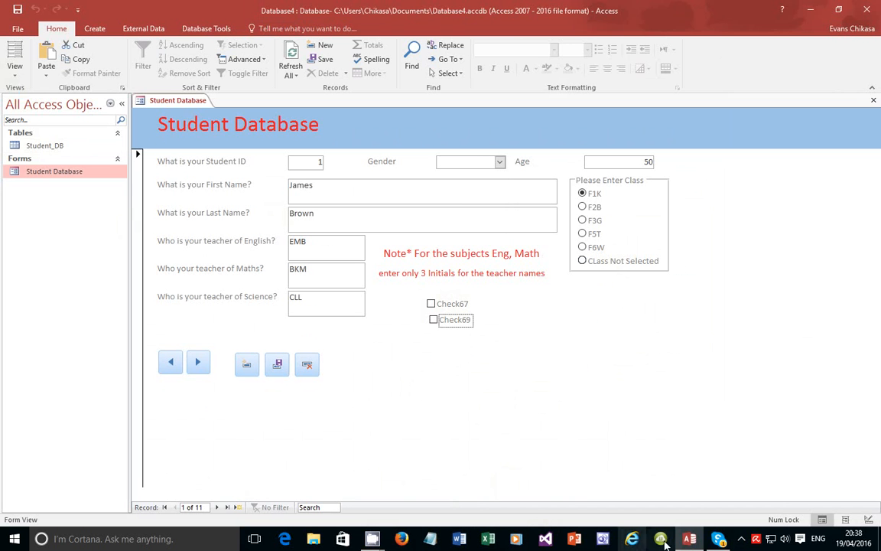
pyautogui.click(696, 542)
pyautogui.click(696, 542)
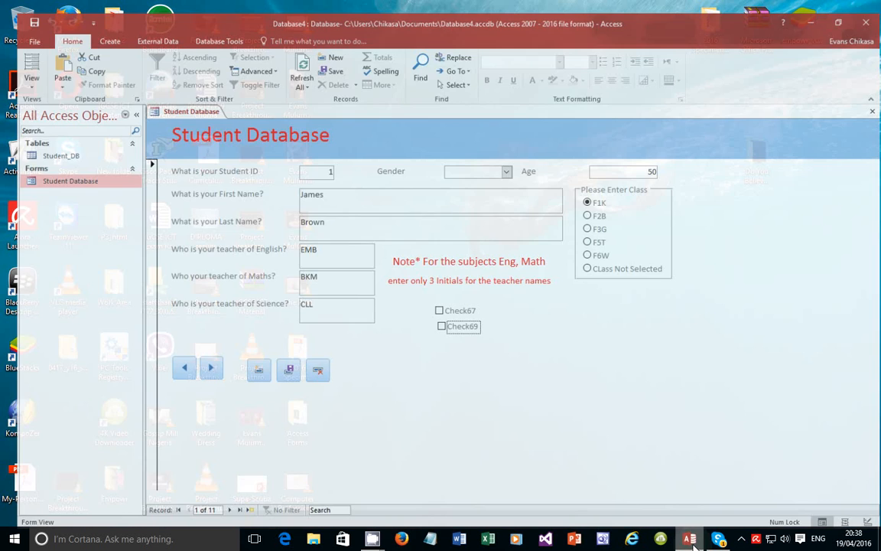
pyautogui.click(14, 69)
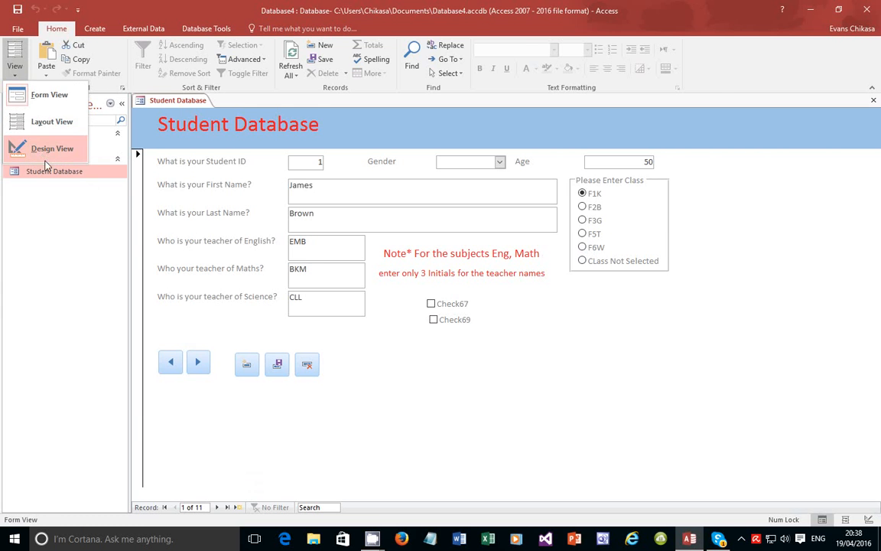
# Switch the form to Design View, then select the five record buttons and the teacher-initials note label
pyautogui.click(44, 150)
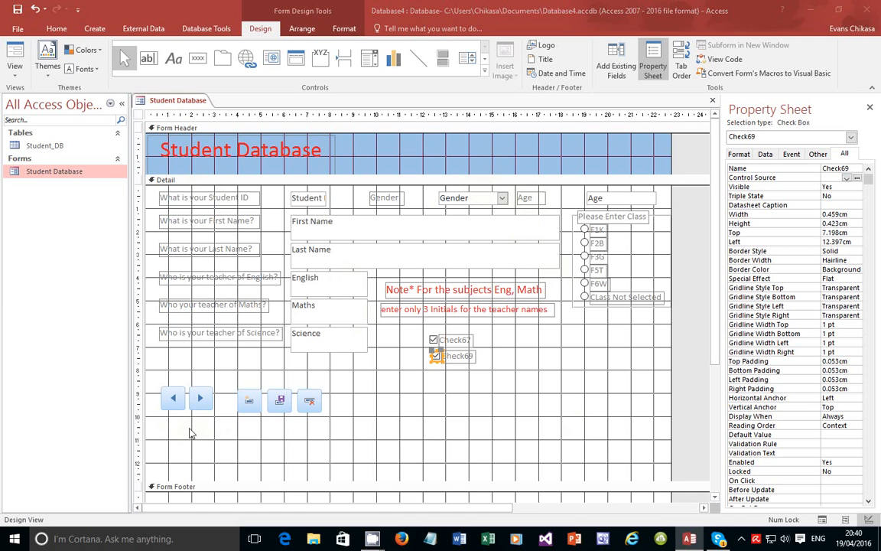
pyautogui.moveTo(191, 434); pyautogui.dragTo(345, 385)
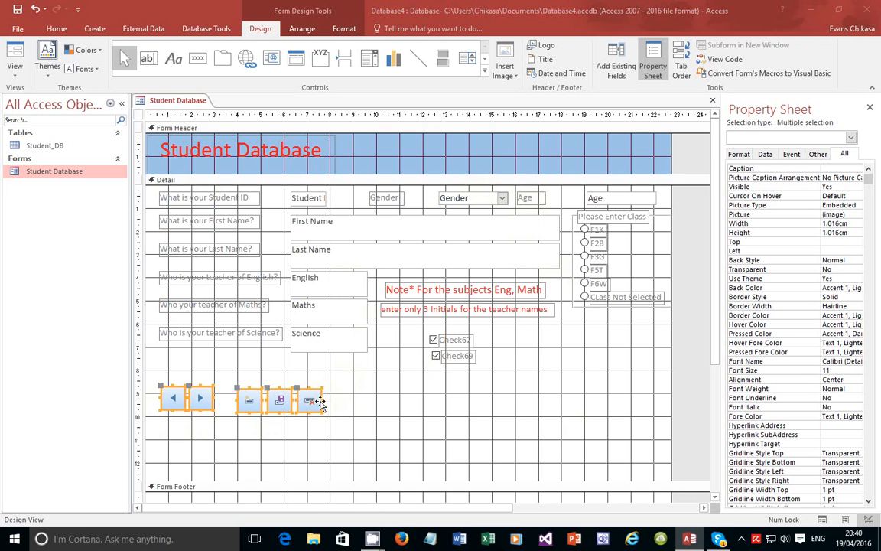
pyautogui.click(364, 428)
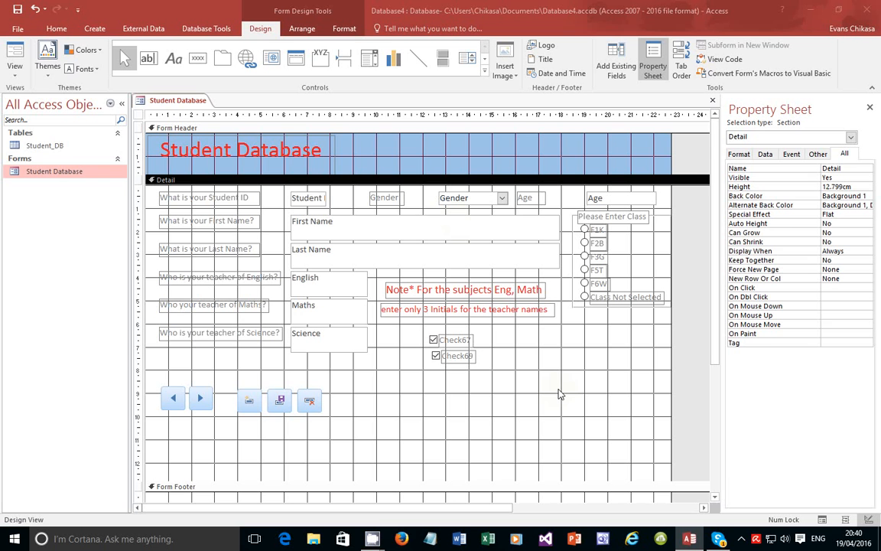
pyautogui.click(516, 315)
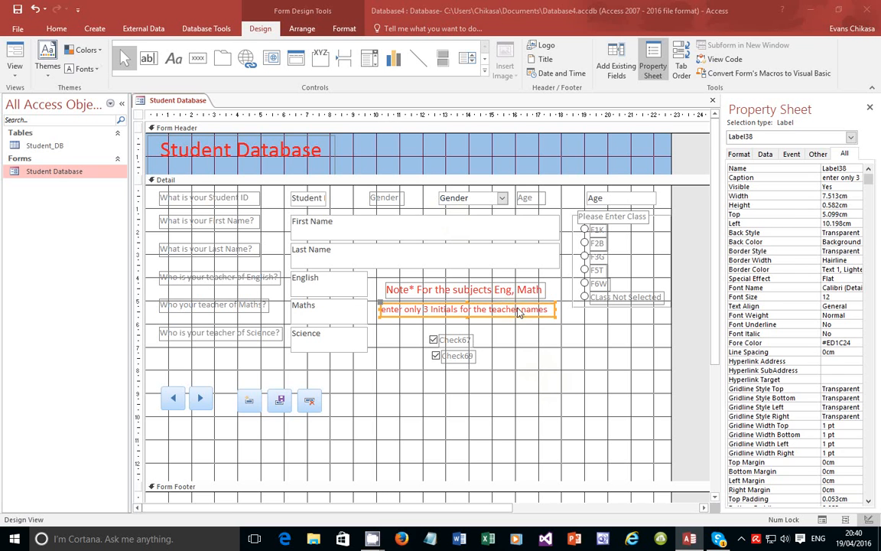
# Cycle through the Home, Format and Create ribbon tabs, then open and close the navigation pane menu
pyautogui.click(56, 28)
pyautogui.click(342, 30)
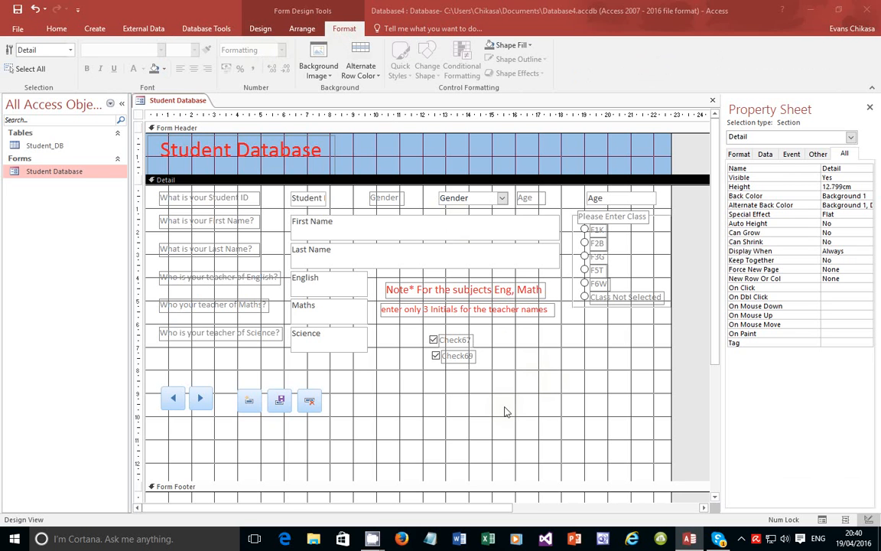
pyautogui.click(94, 28)
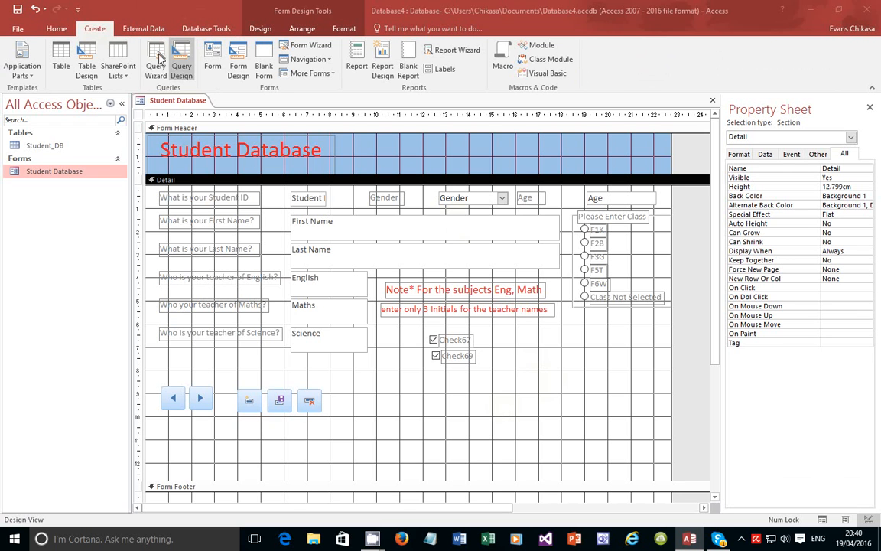
pyautogui.click(110, 104)
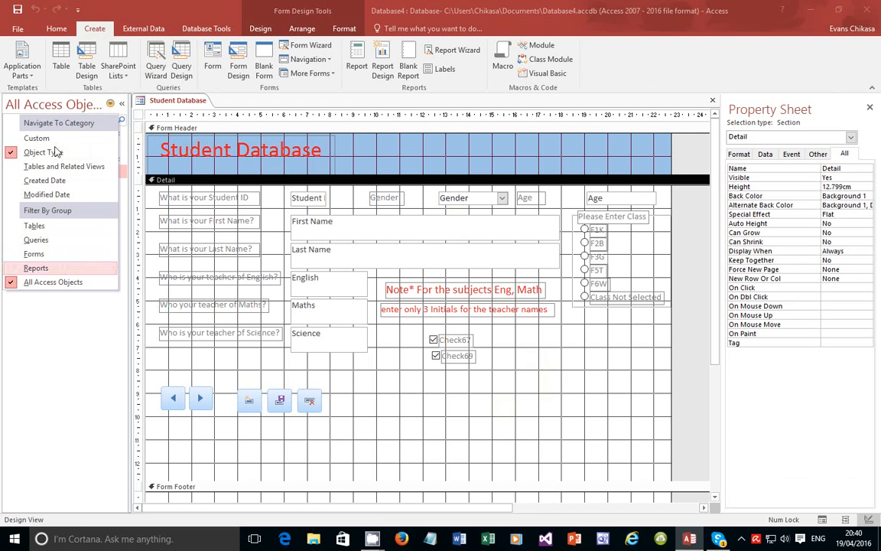
pyautogui.click(110, 105)
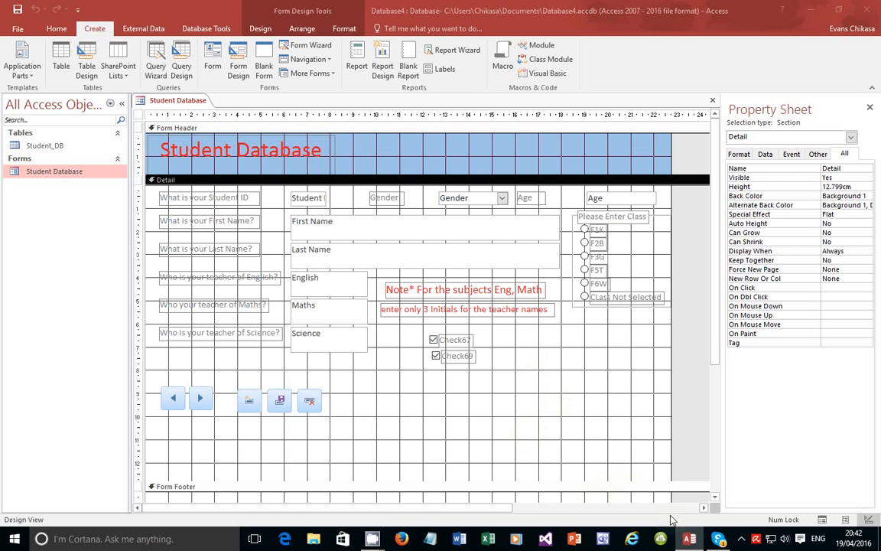
# Show the CamStudio recorder from the hidden tray icons, revealing the recording at 52:32 elapsed
pyautogui.moveTo(694, 541)
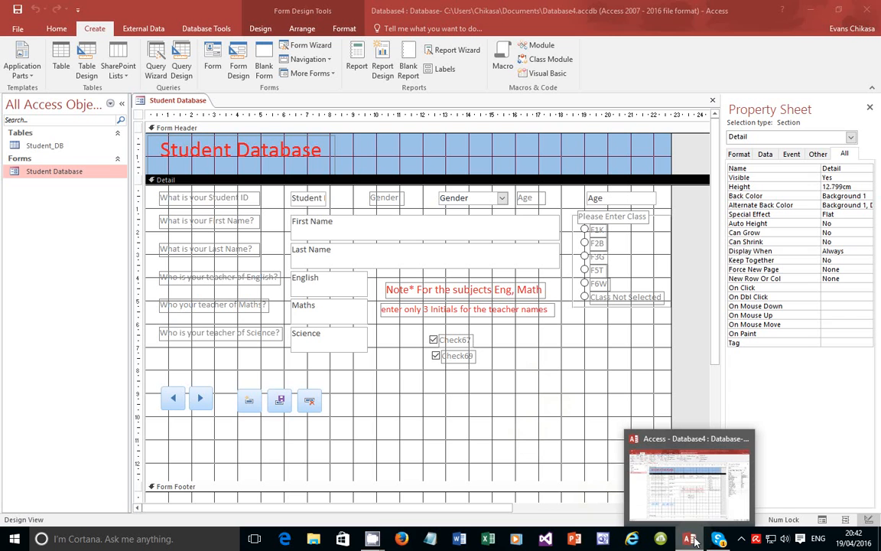
pyautogui.click(741, 538)
pyautogui.click(766, 466)
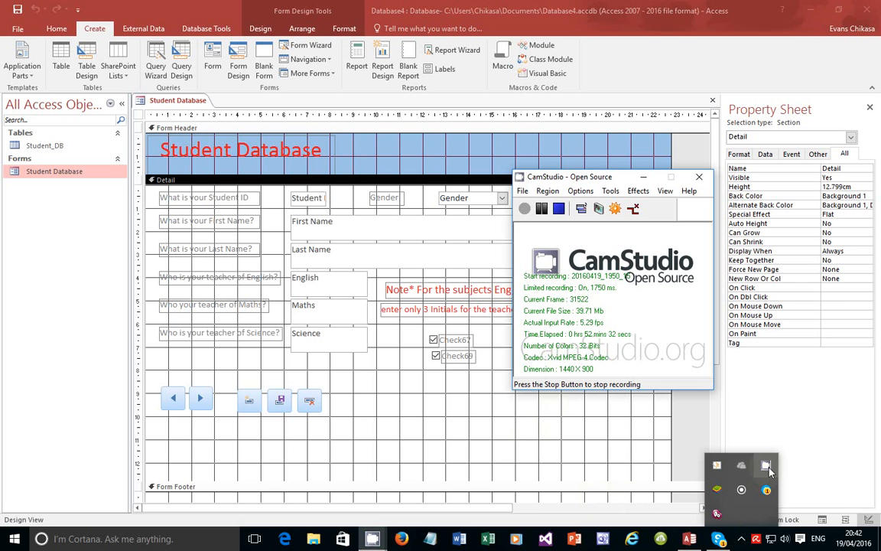